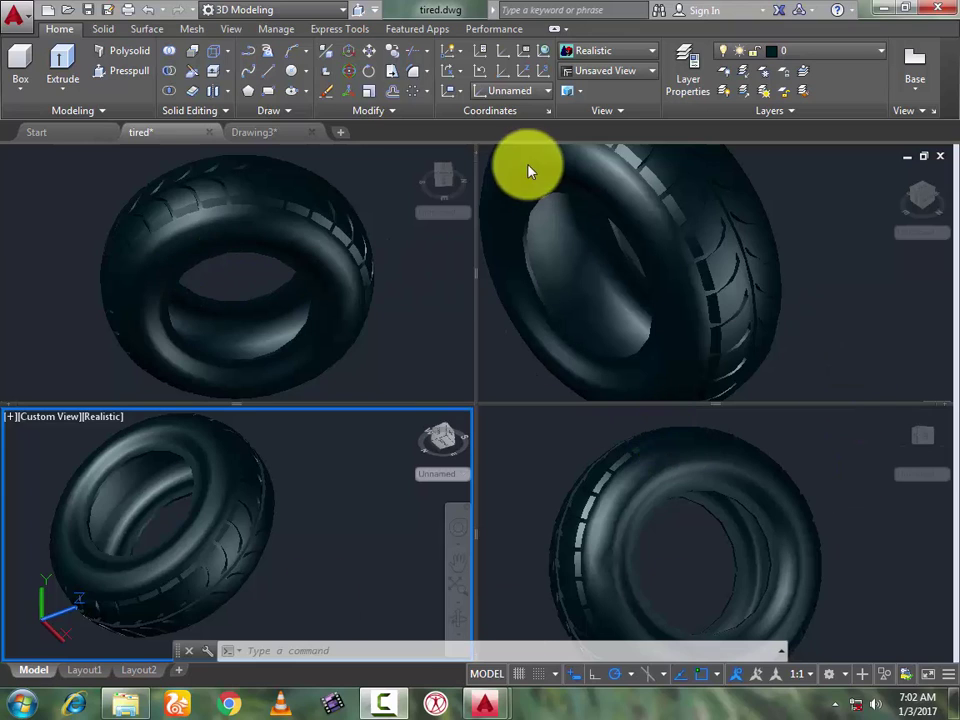
Step: In Drawing3, draw a nearly horizontal ellipse by its centre, with a vertical half-axis of about 6 units
click(258, 132)
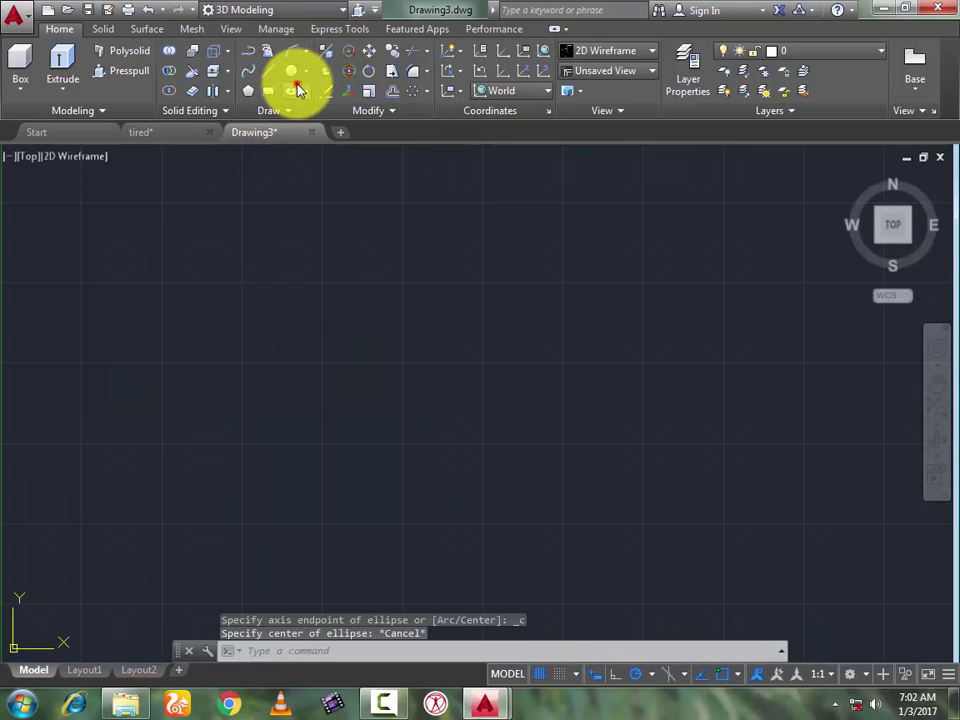
click(297, 89)
click(339, 350)
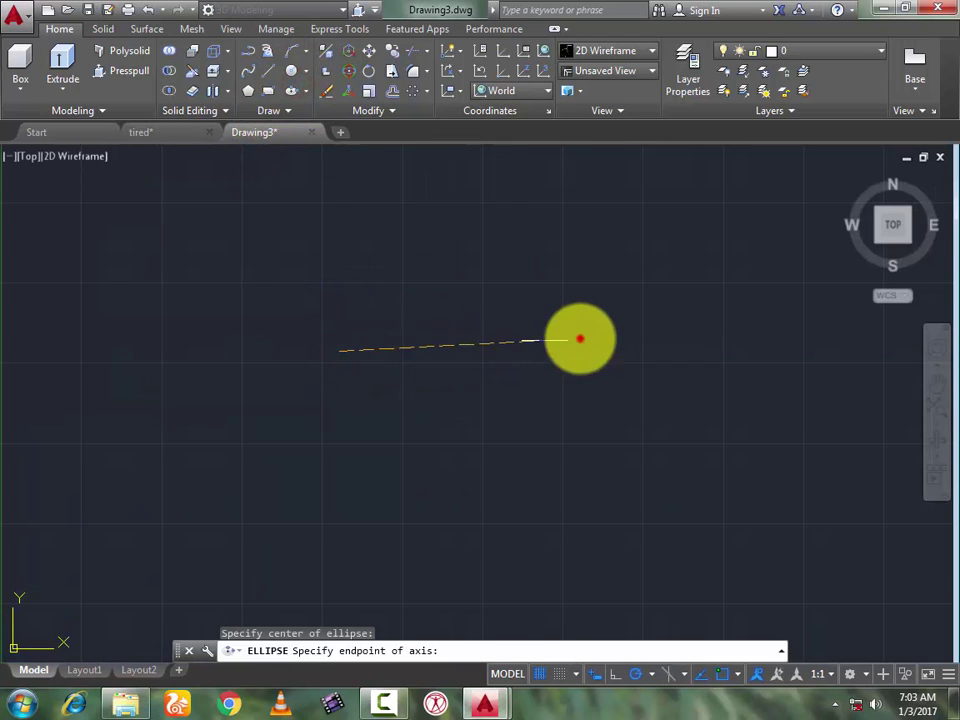
click(580, 339)
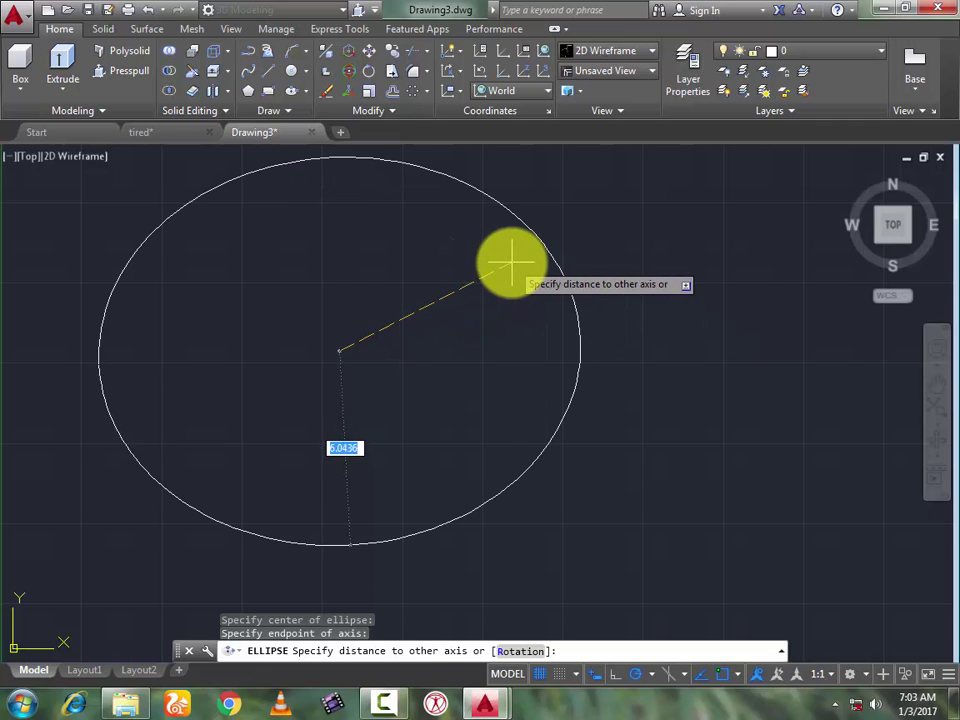
click(512, 262)
Step: Draw a horizontal line across the ellipse slightly below its centre, extending past both sides
scroll(360, 311, down, 5)
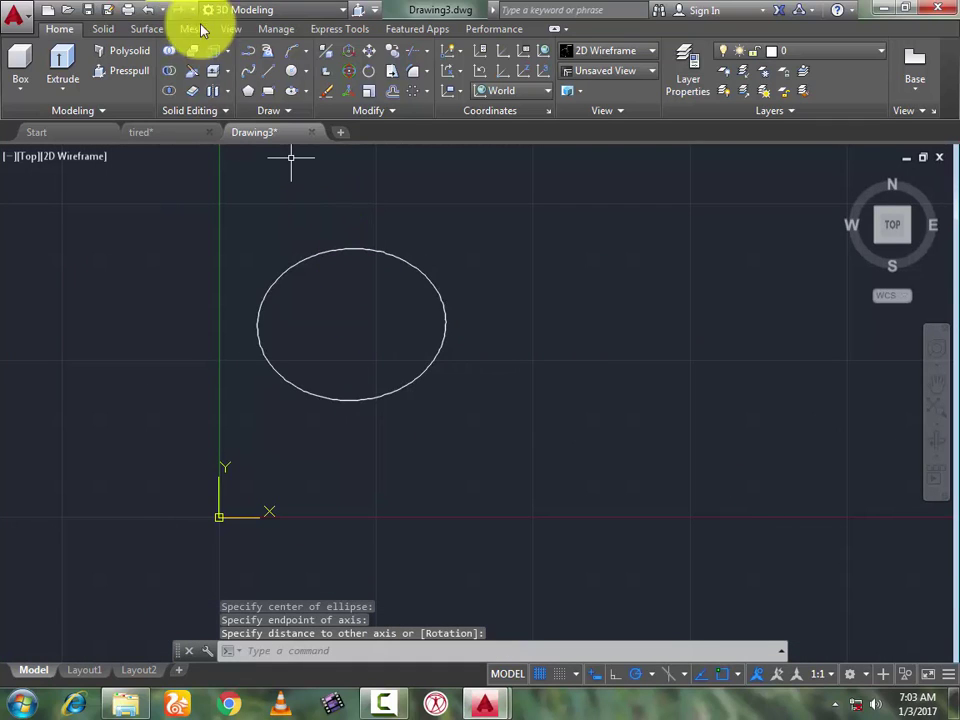
click(271, 76)
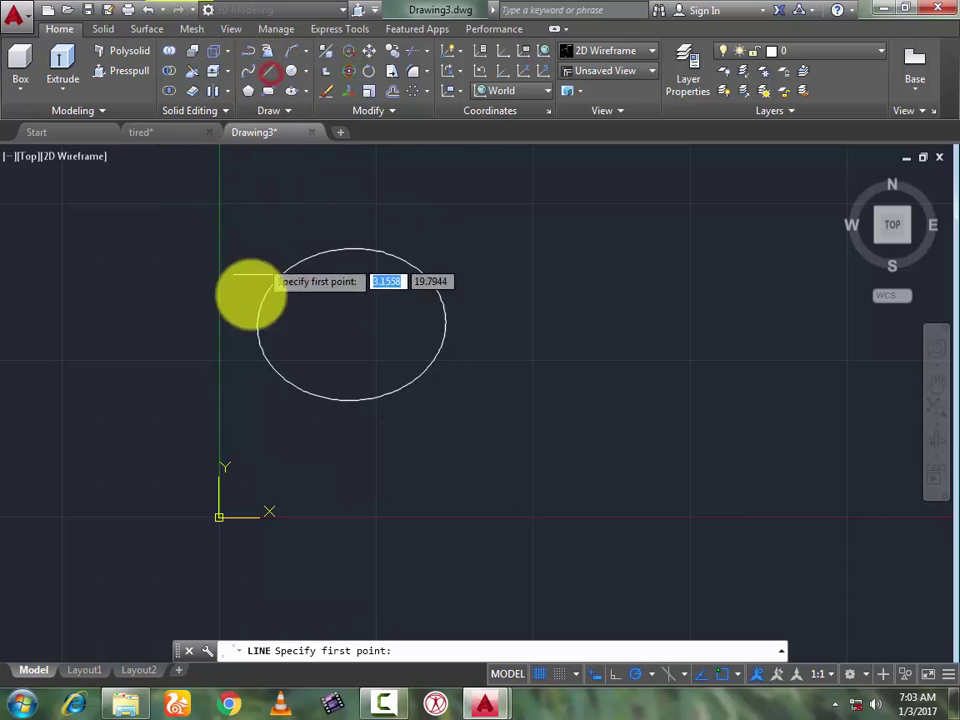
click(248, 352)
click(490, 352)
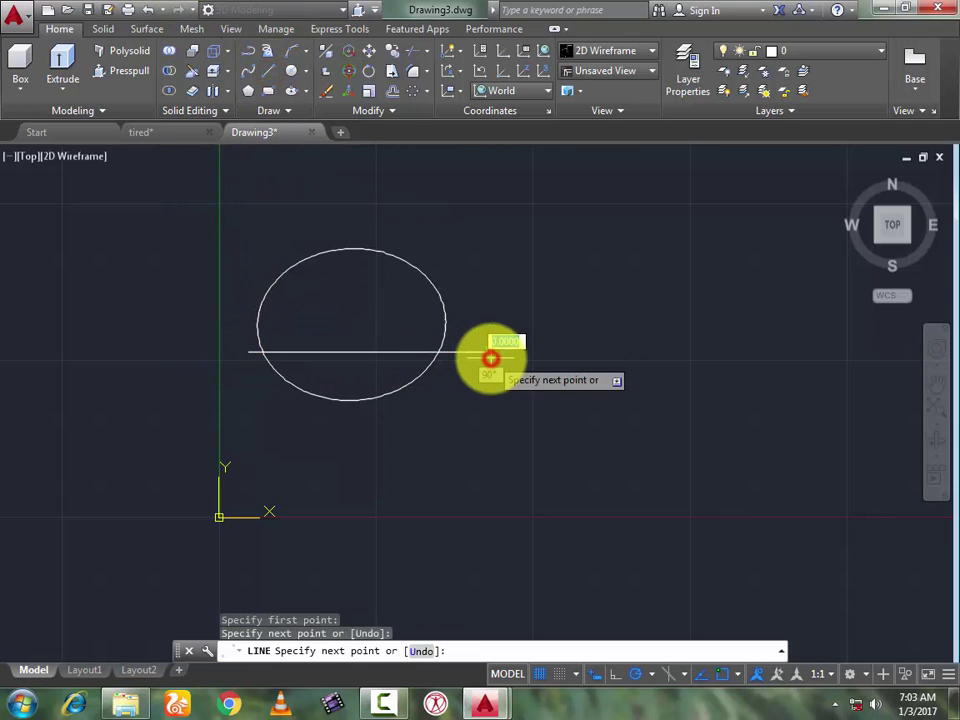
key(Escape)
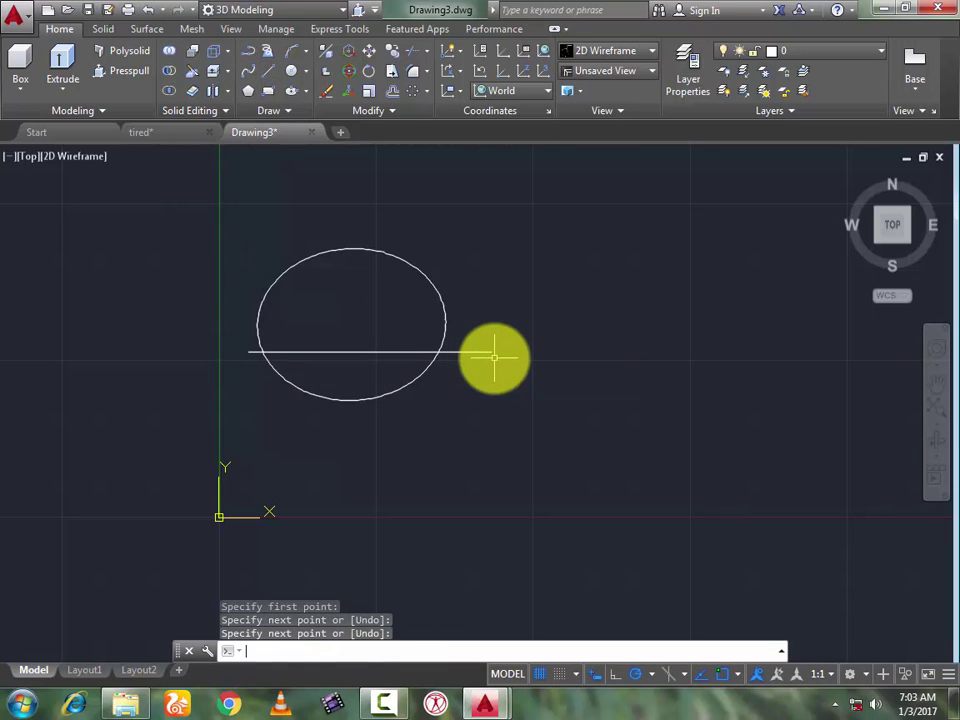
Step: Draw a vertical line from the ellipse's centre upward to beyond its top edge
click(271, 78)
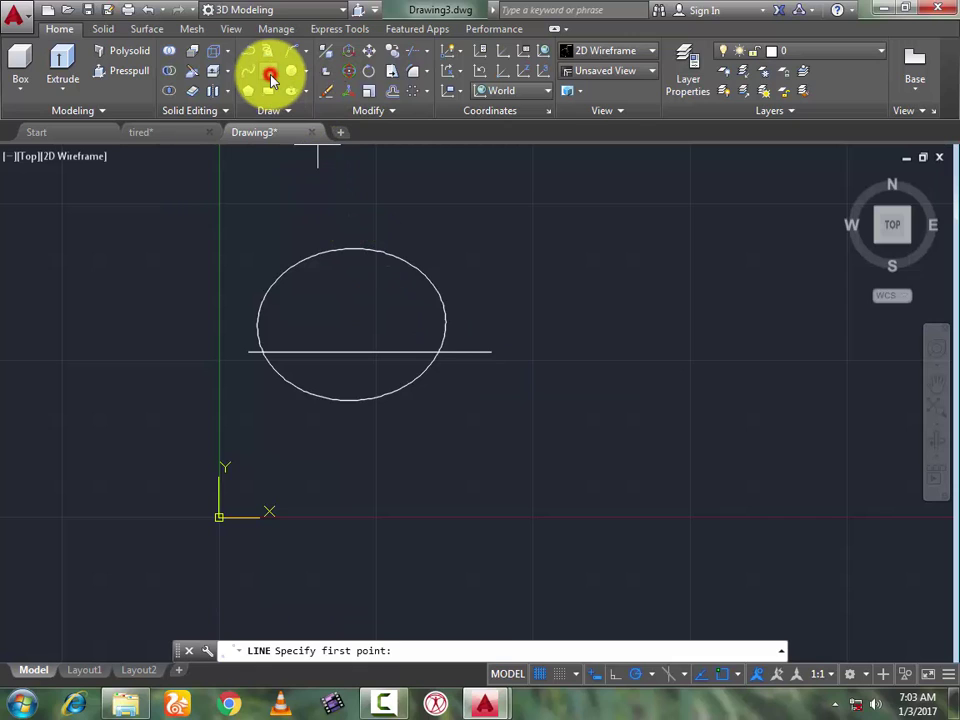
click(352, 323)
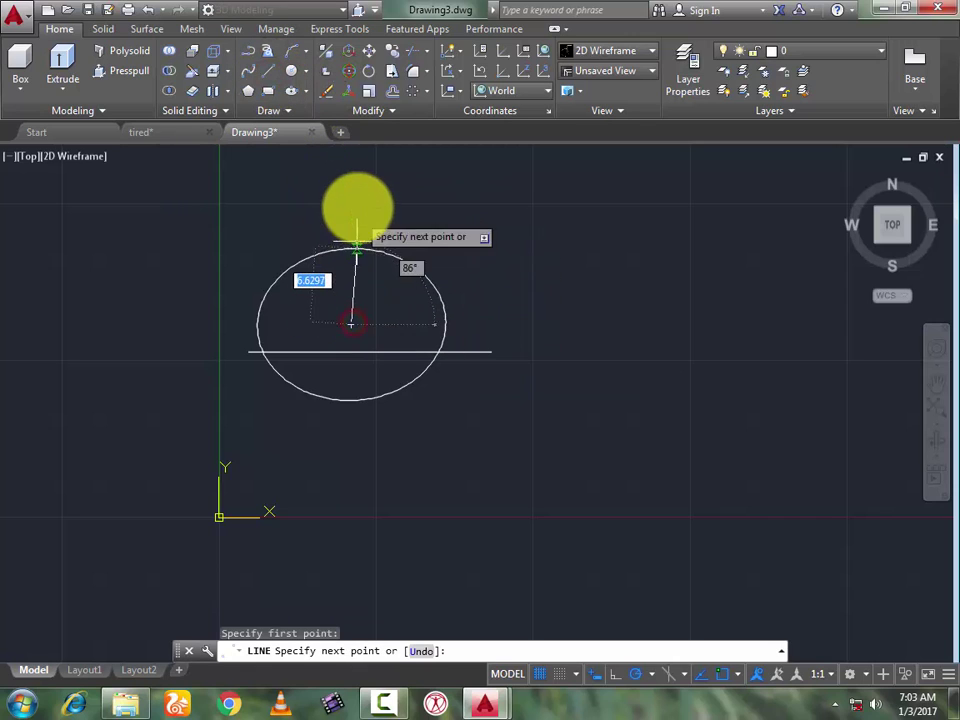
click(349, 190)
key(Return)
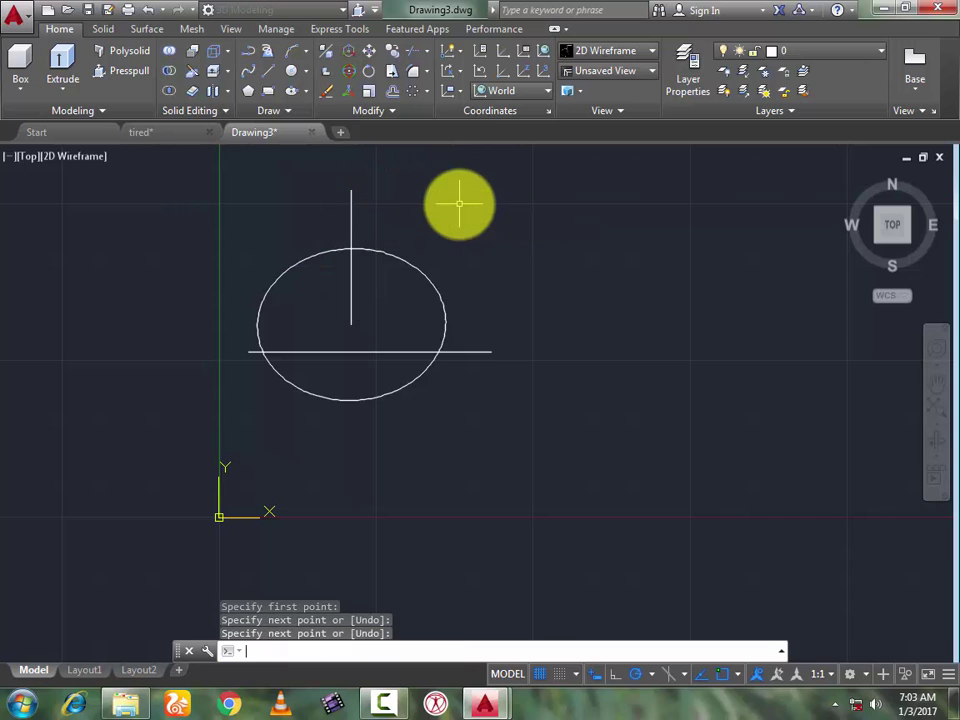
Step: Trim away the right and lower portions of the ellipse against the two lines and delete the horizontal line
scroll(452, 204, up, 2)
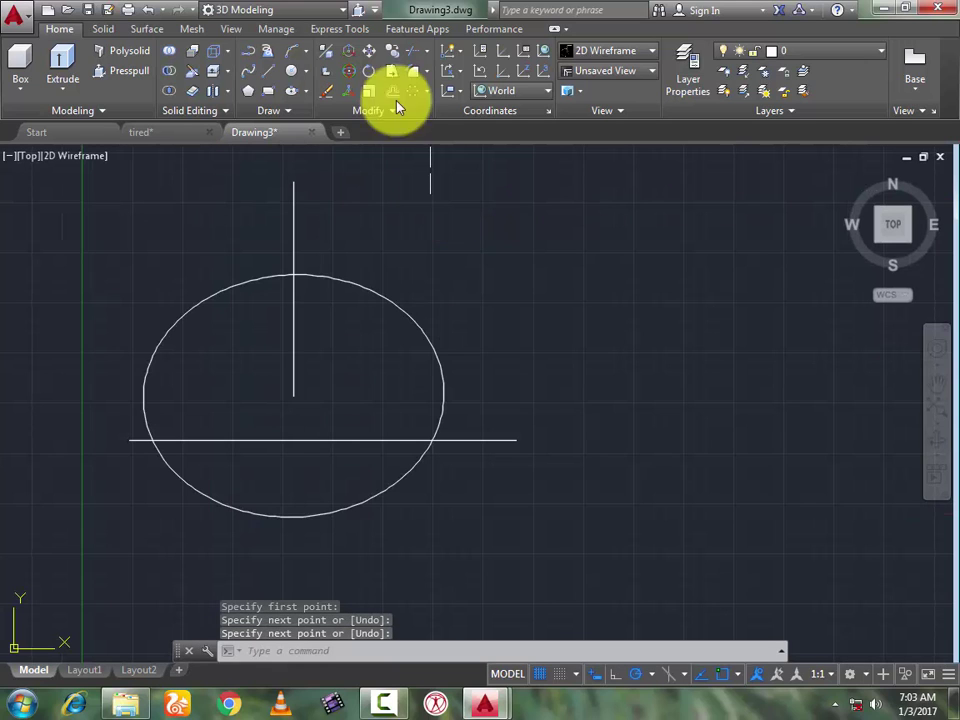
click(402, 46)
right_click(521, 311)
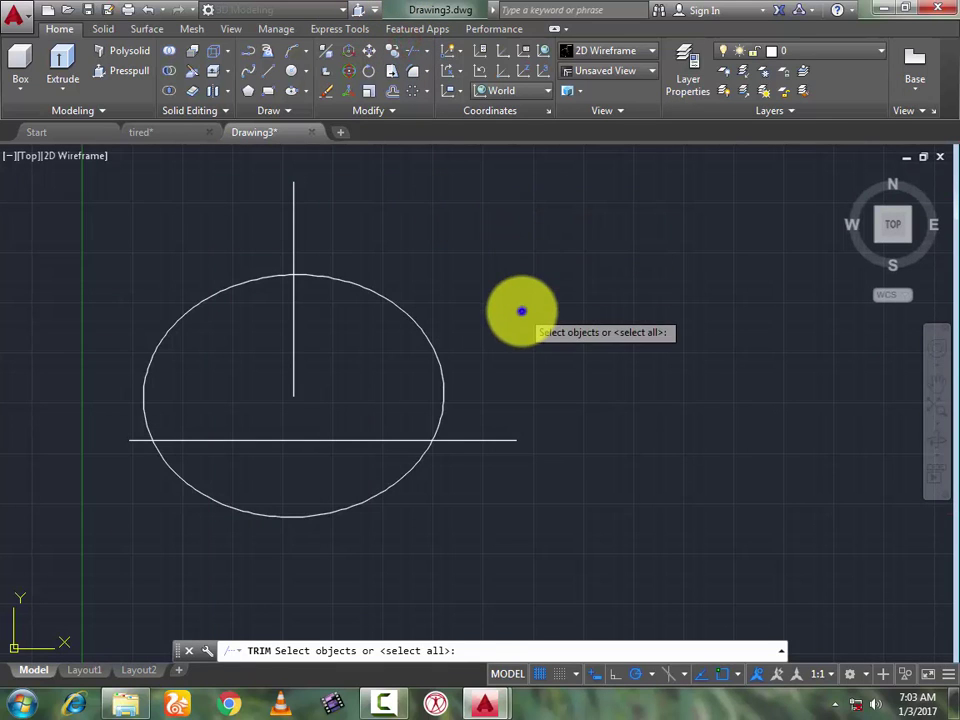
click(438, 406)
click(385, 483)
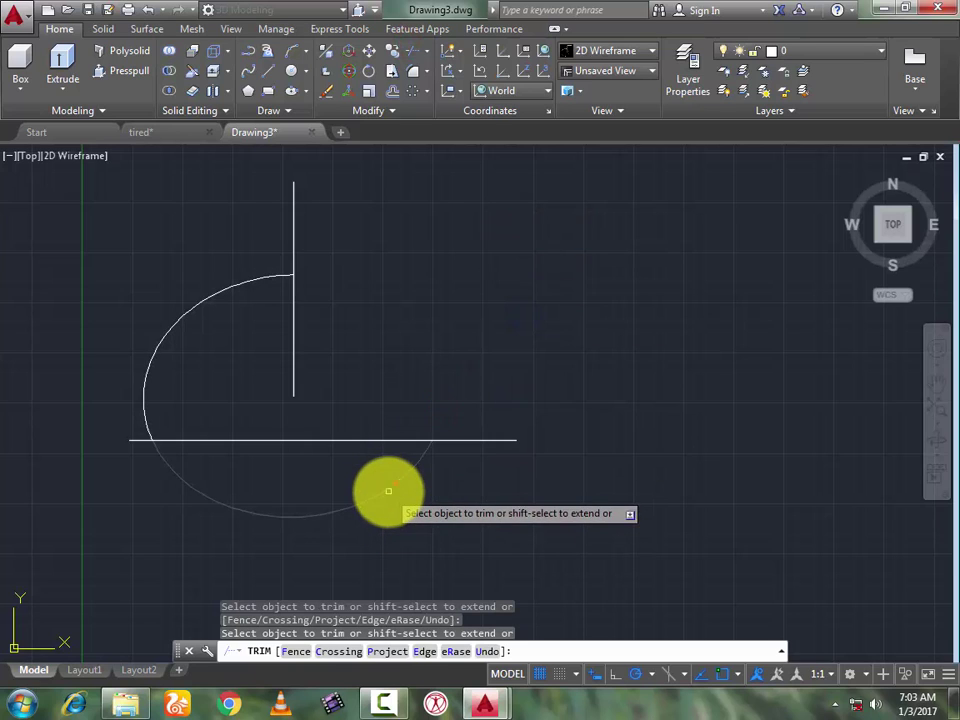
key(Return)
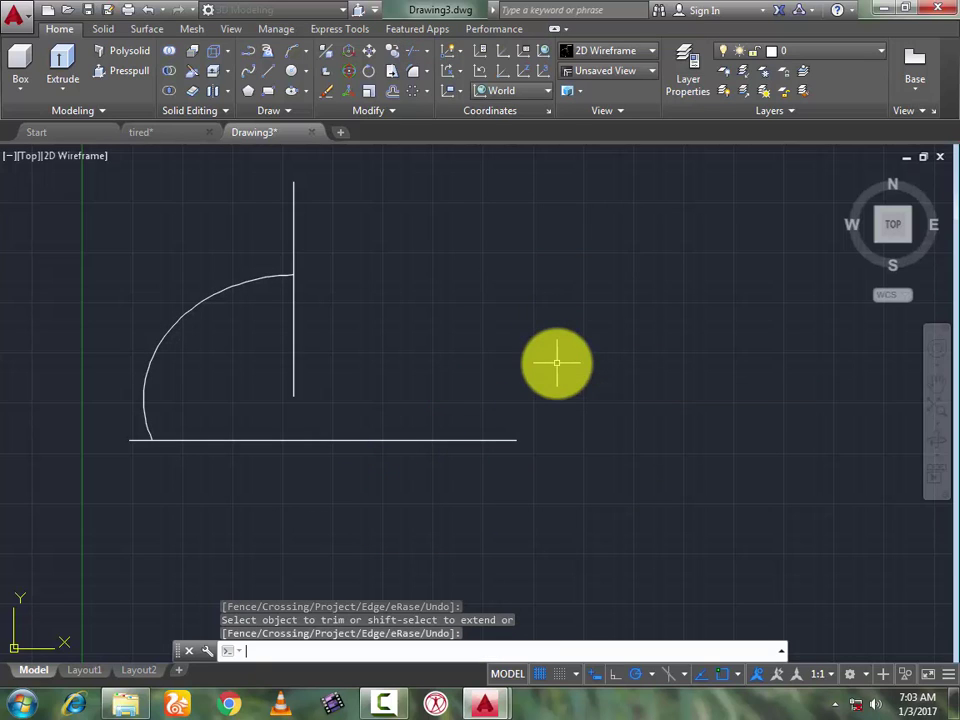
click(266, 439)
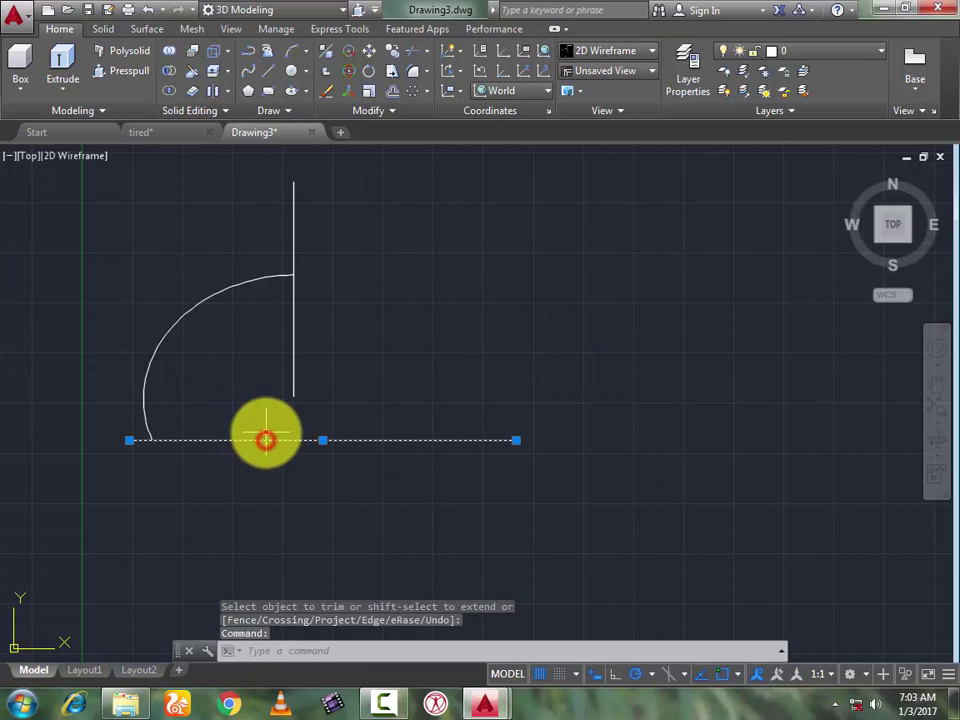
key(Delete)
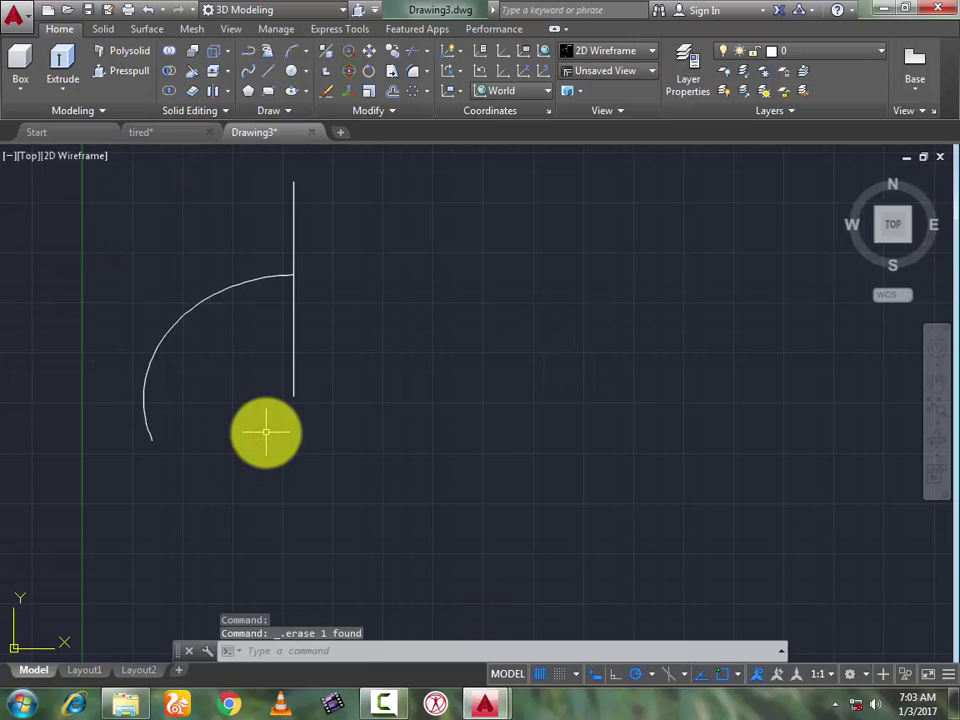
Step: Draw a short four-point spline from the arc's lower endpoint, curving inward and ending nearly vertically downward
click(246, 80)
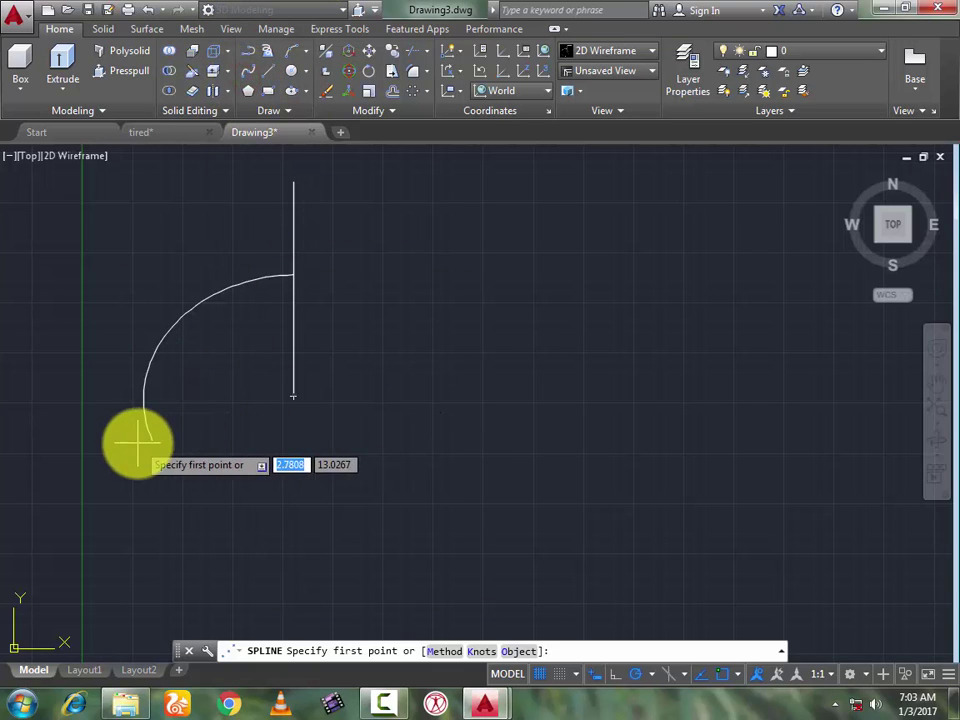
scroll(151, 440, up, 4)
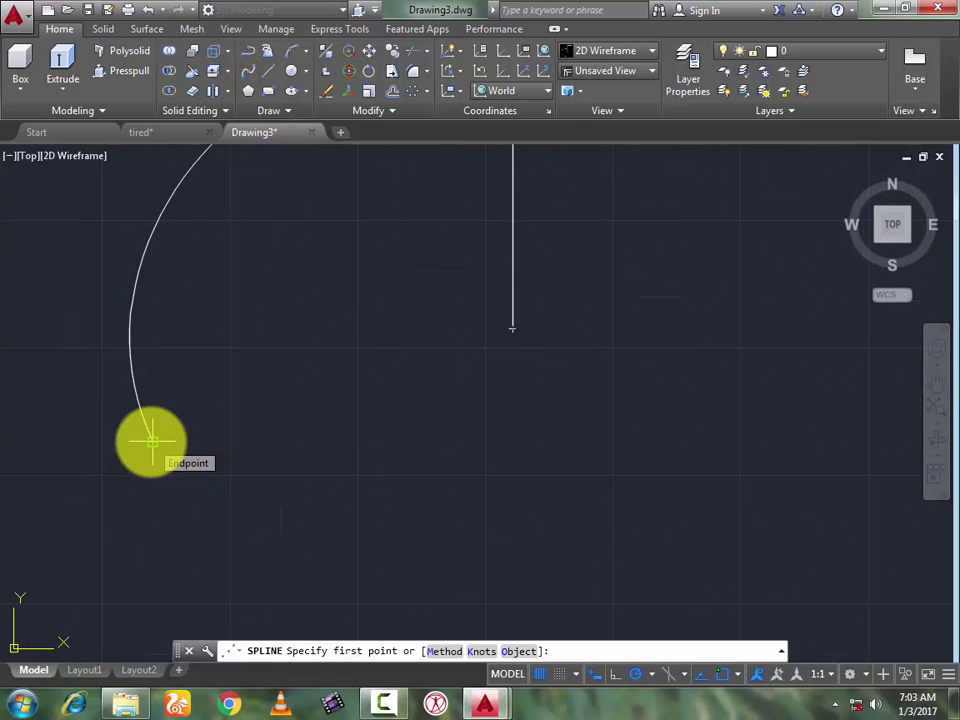
click(151, 440)
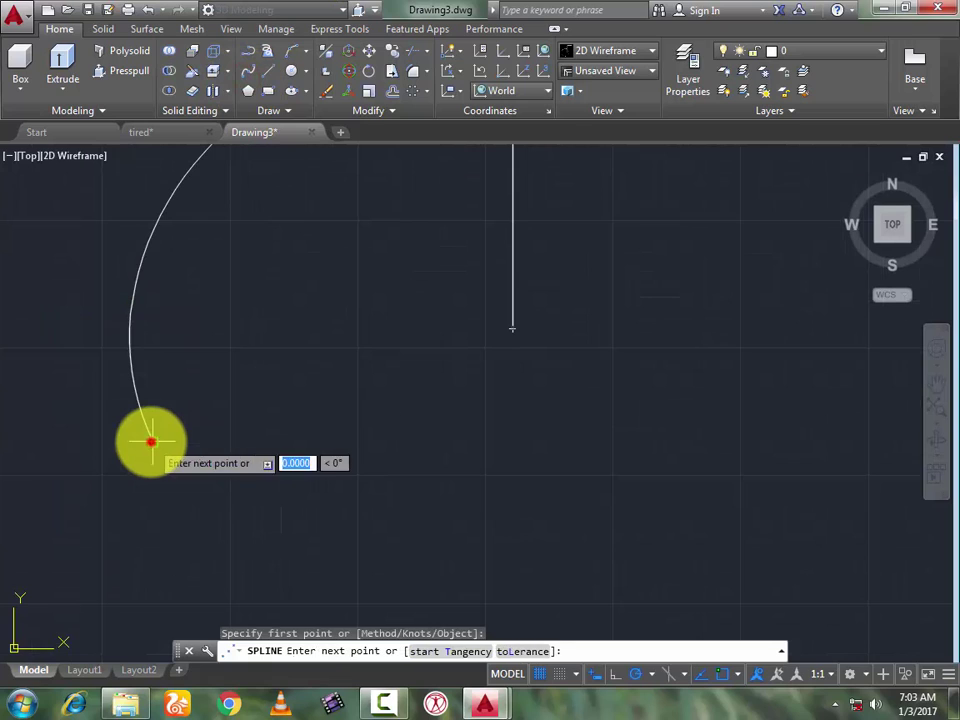
click(186, 478)
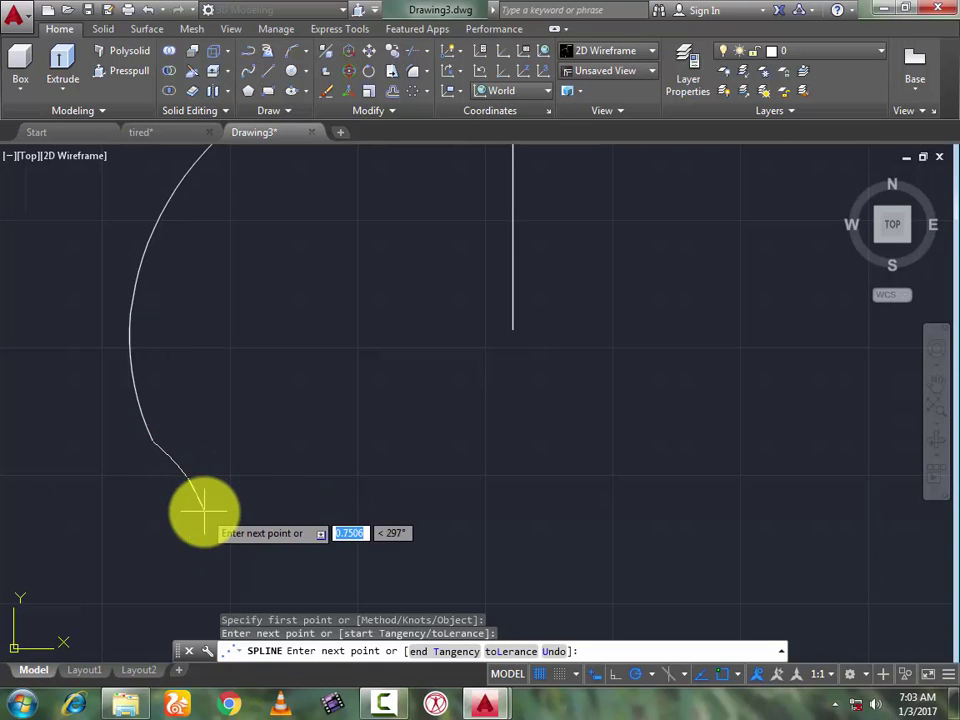
click(204, 510)
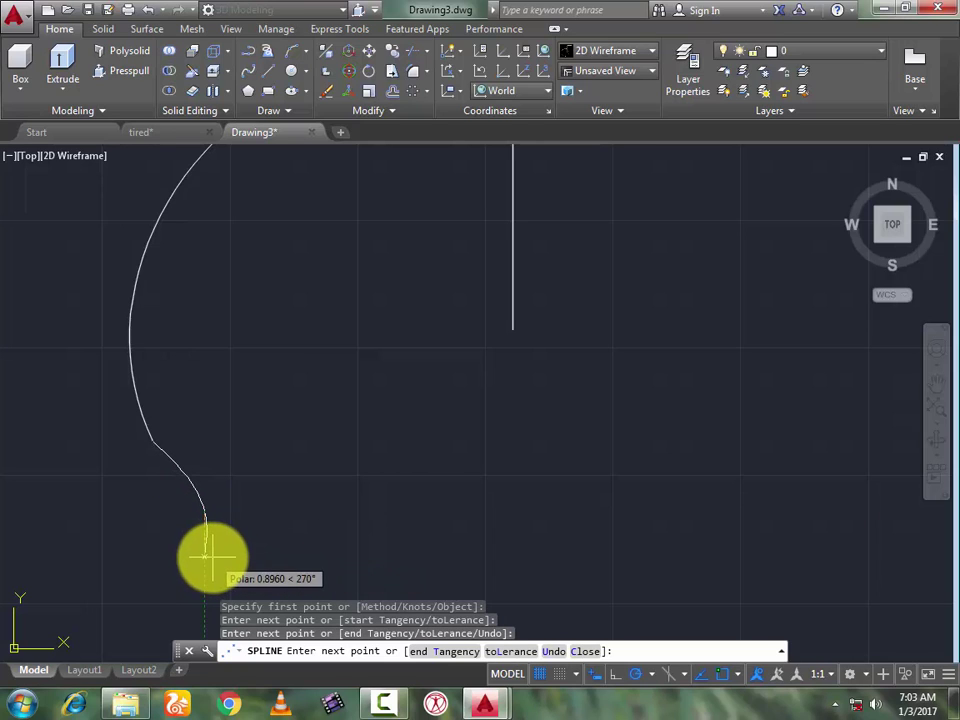
click(208, 557)
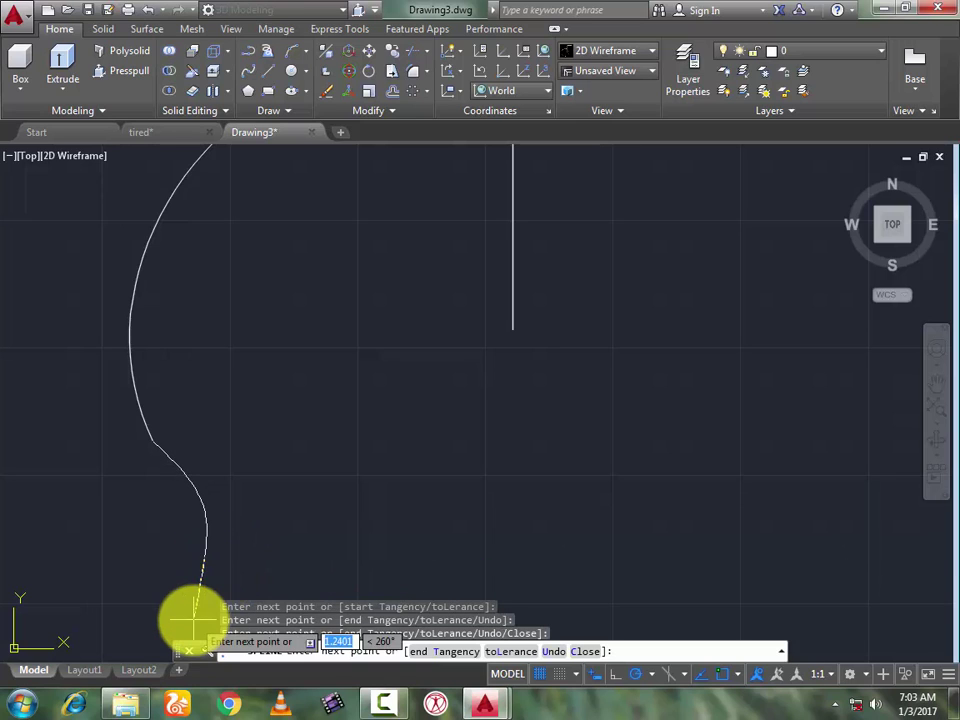
key(Return)
Step: Mirror the arc and spline about the vertical line, keeping the source objects, and delete the vertical line
scroll(376, 261, down, 2)
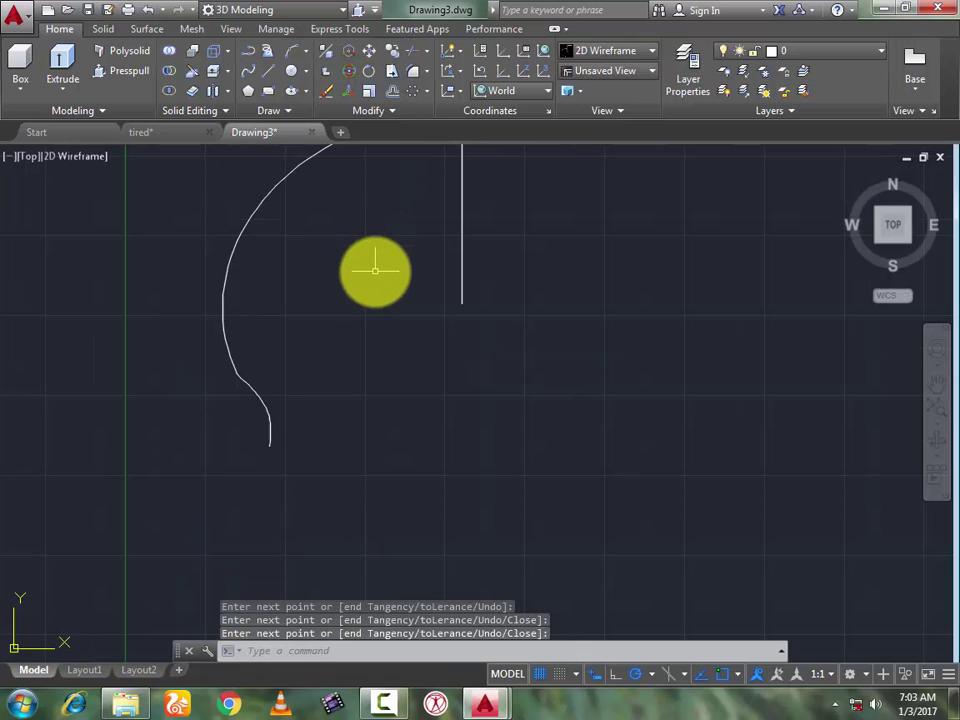
scroll(375, 268, down, 2)
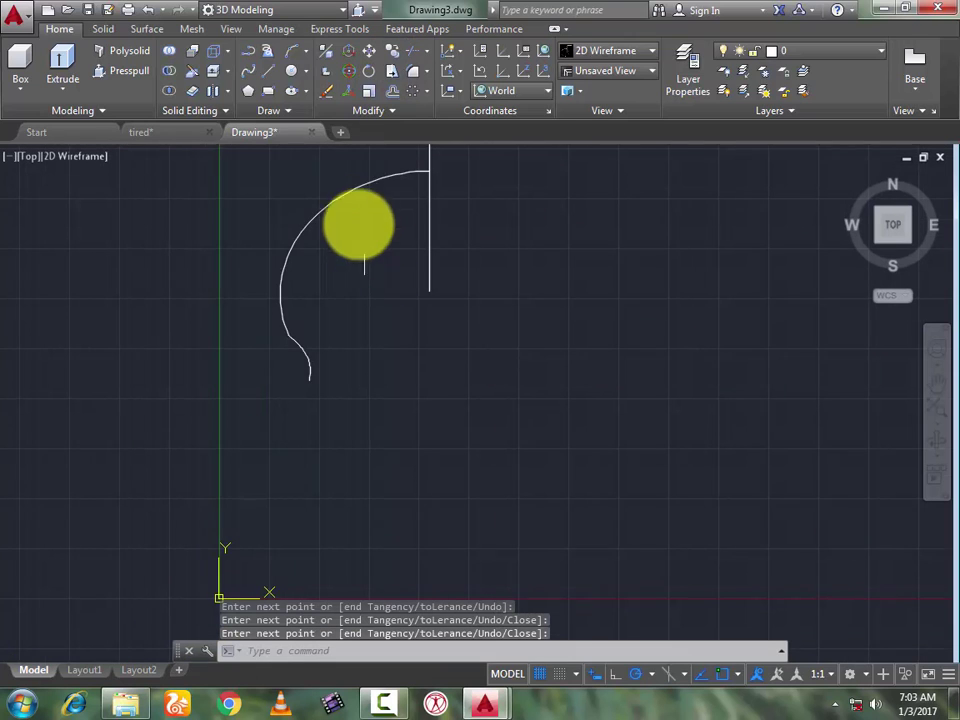
click(392, 110)
click(411, 137)
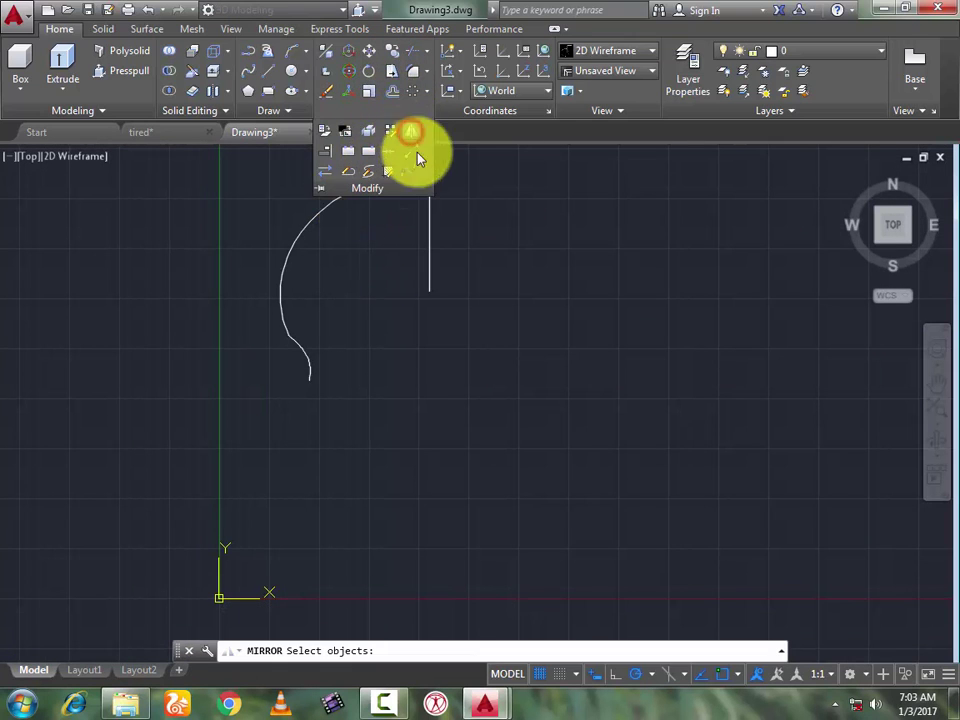
click(309, 221)
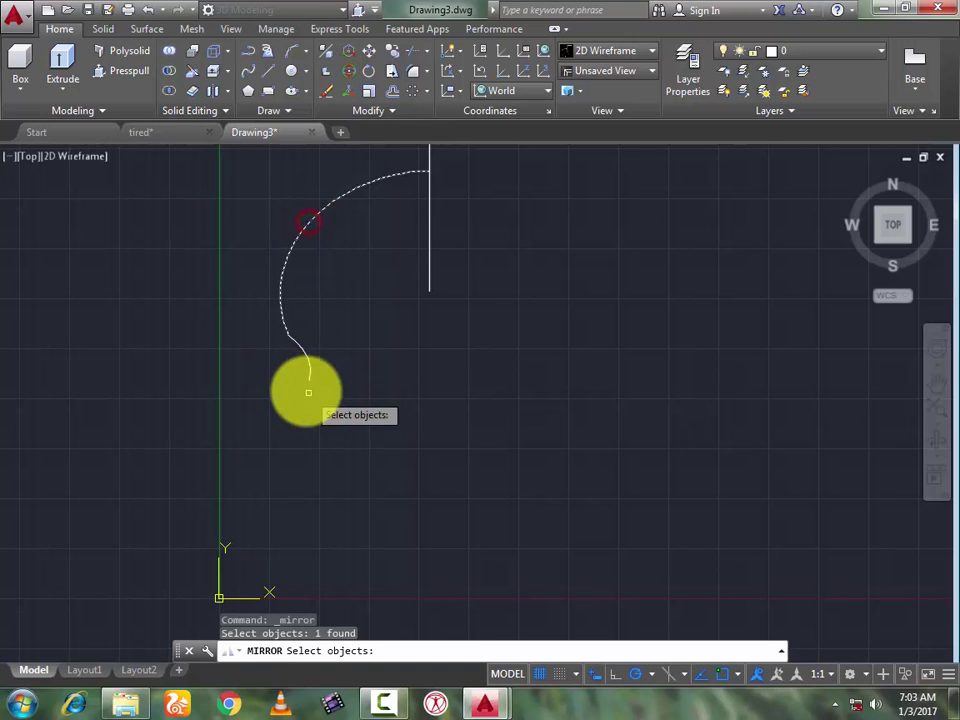
click(304, 350)
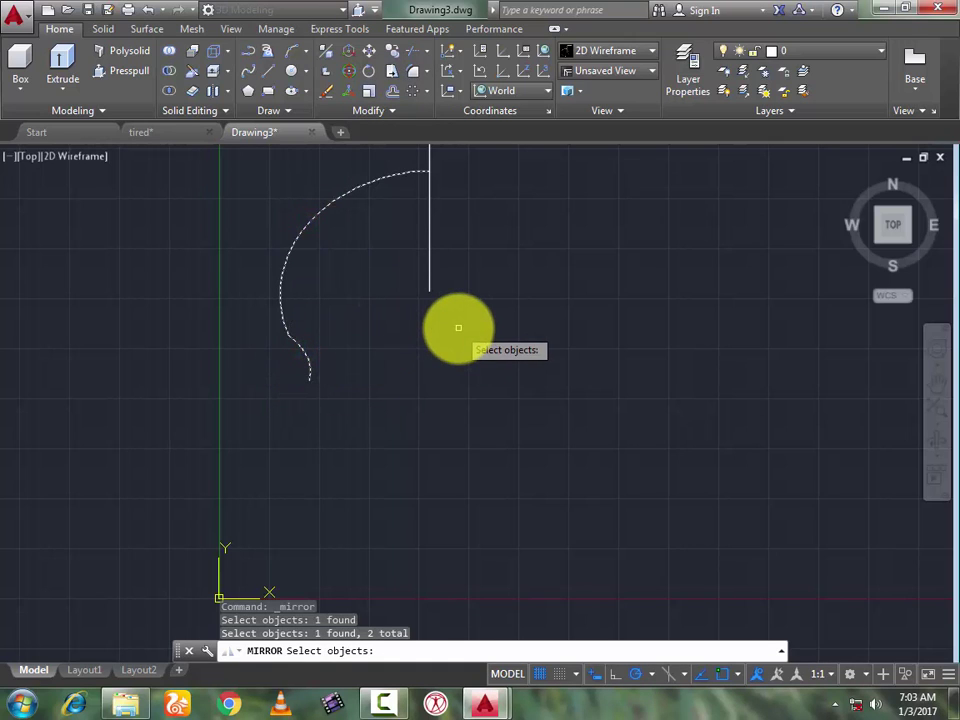
key(Return)
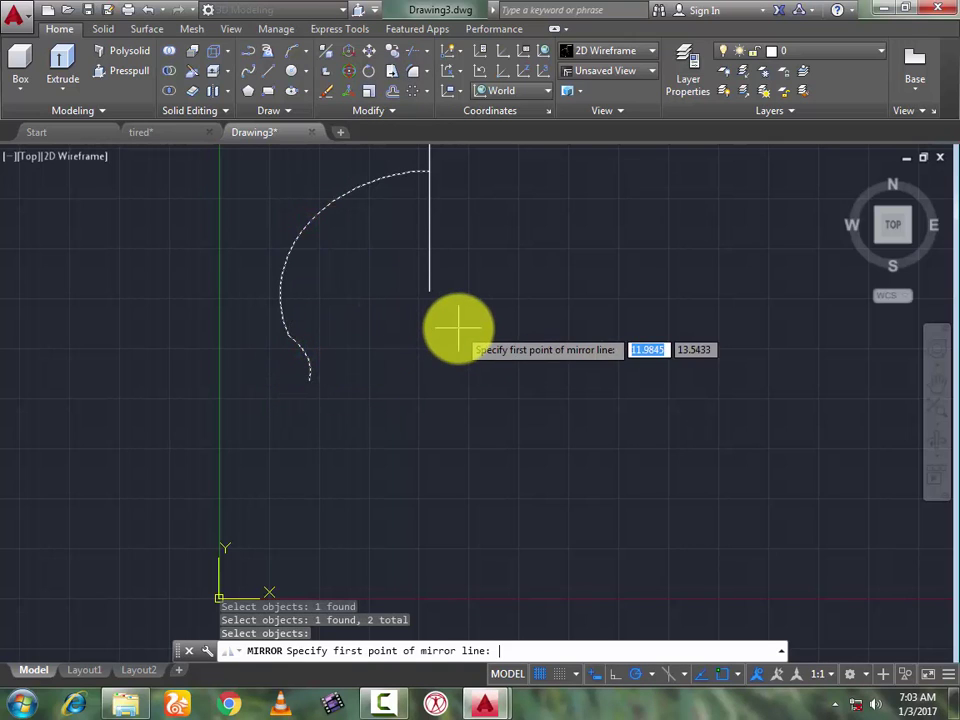
click(429, 170)
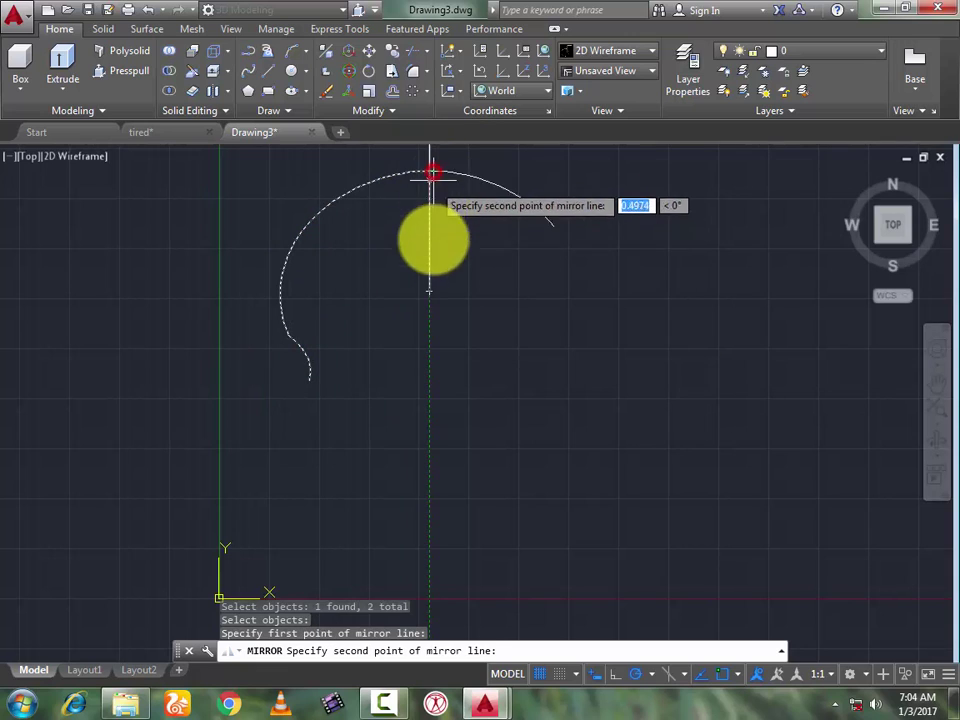
click(429, 291)
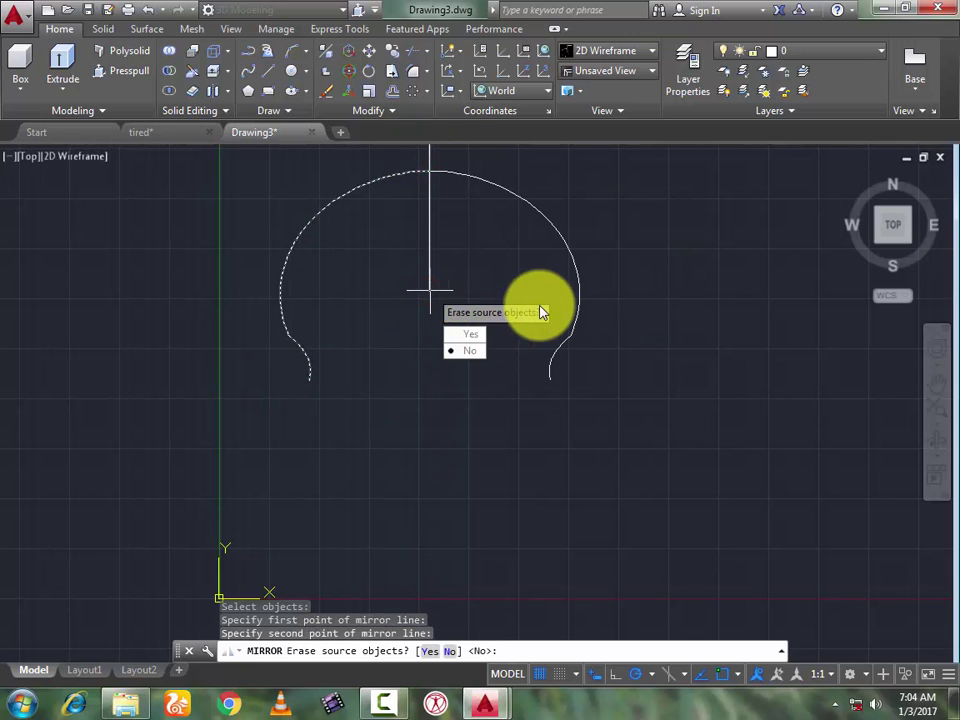
key(Return)
click(429, 221)
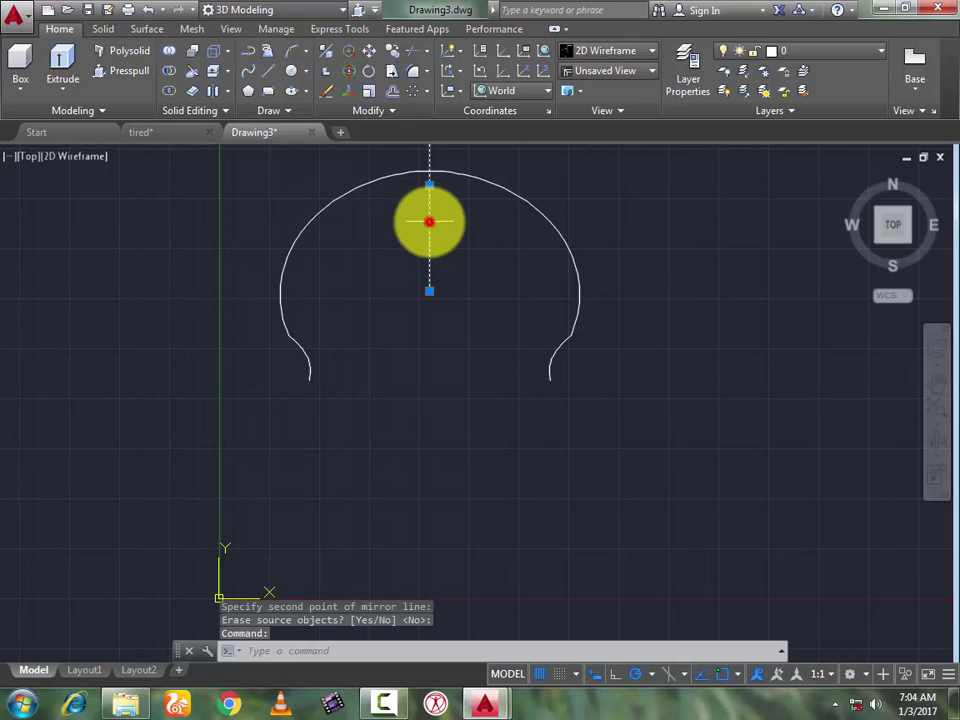
key(Delete)
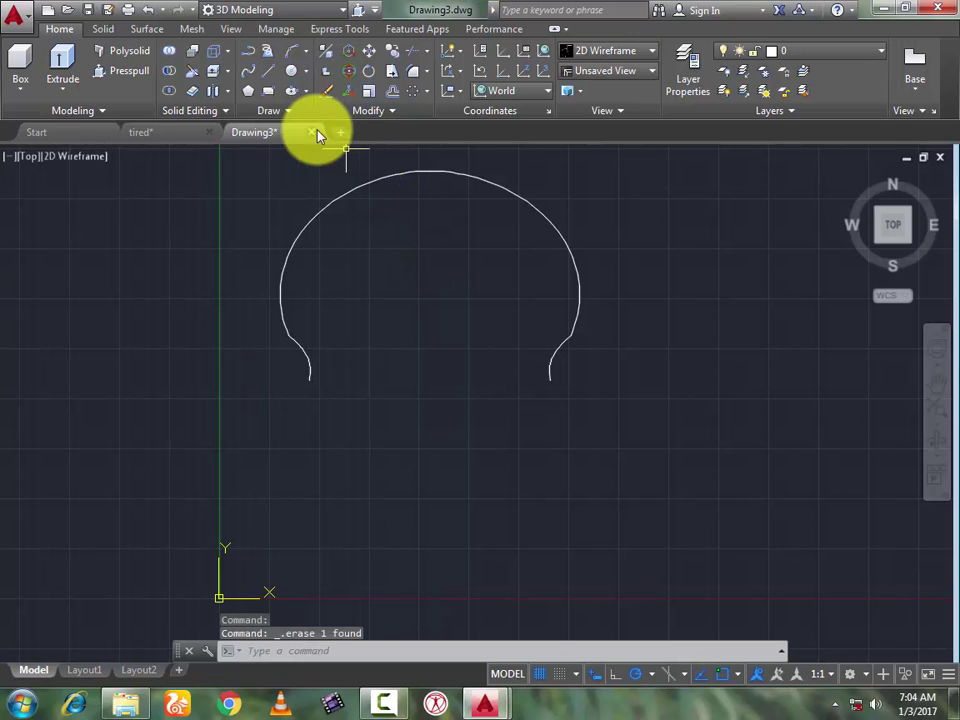
Step: Join the elliptical arcs and both end splines of the tire outline into a single spline
click(267, 157)
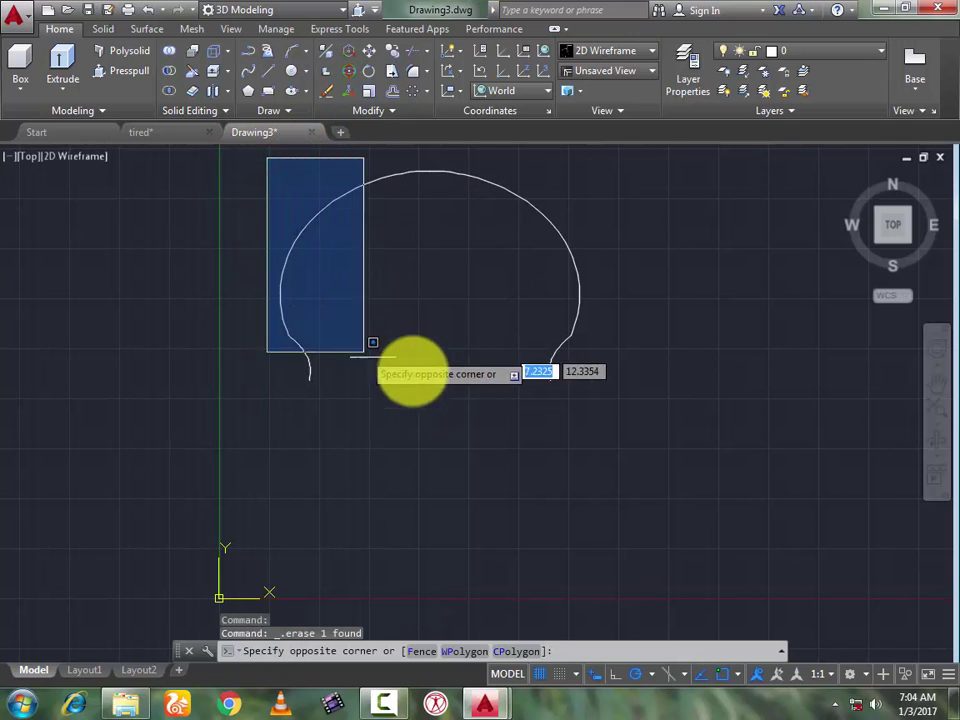
click(623, 407)
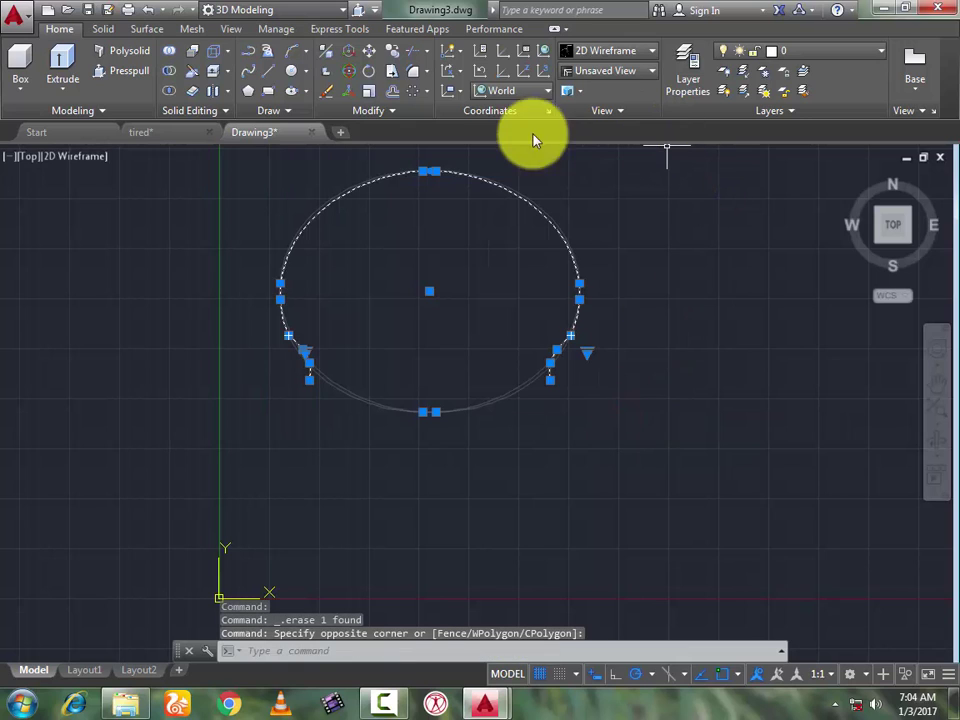
click(386, 107)
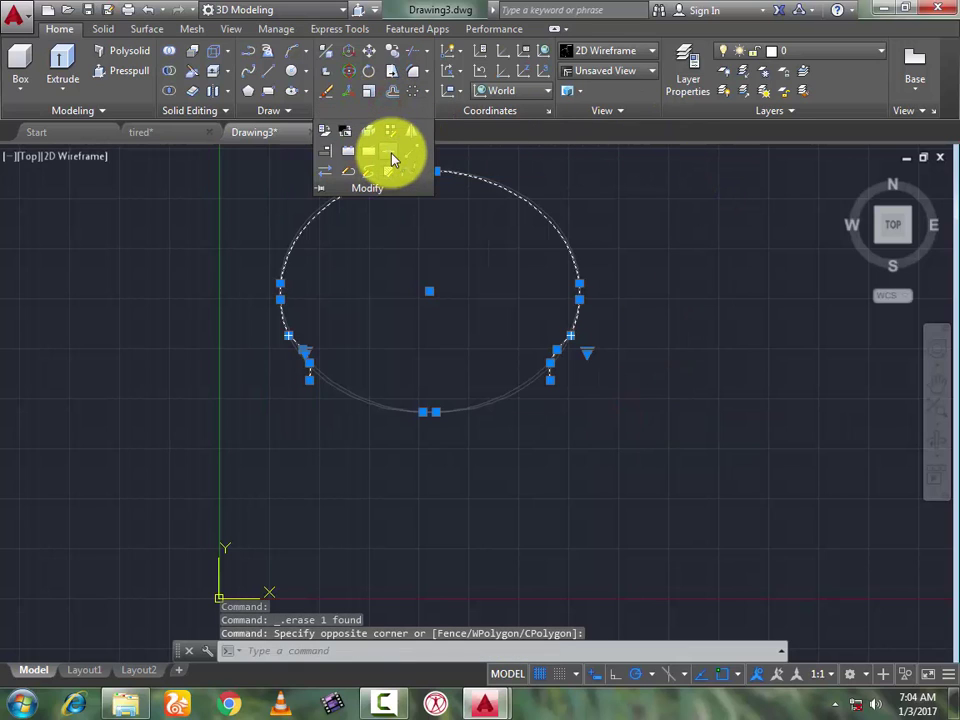
click(392, 156)
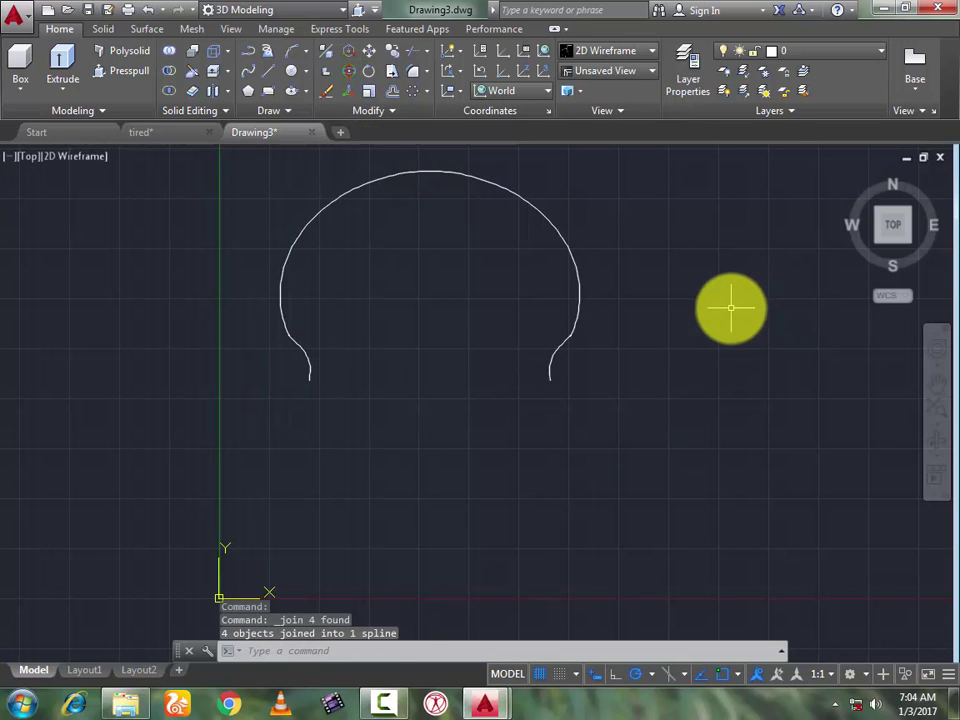
Step: Offset the joined outline inward by about 0.77 units with the Through option to form the tire wall
click(390, 92)
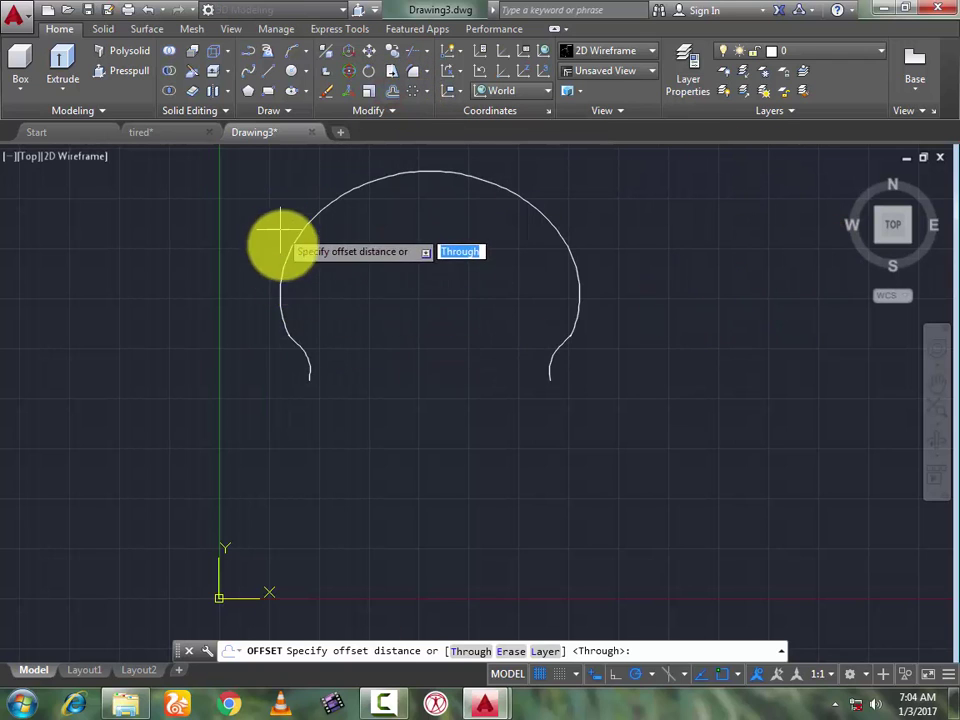
click(476, 652)
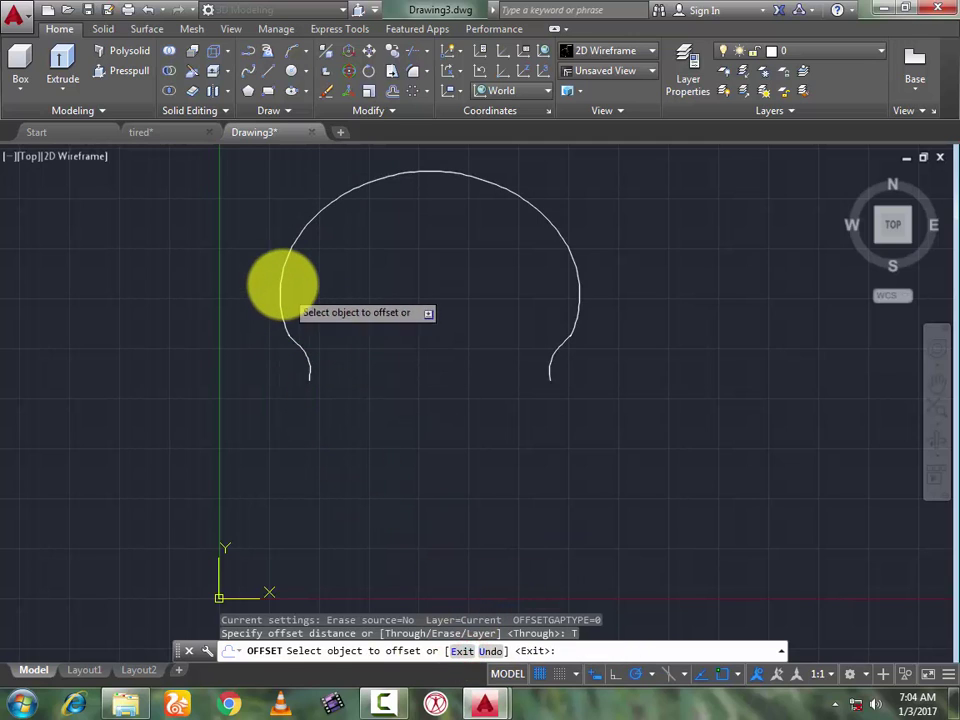
click(281, 285)
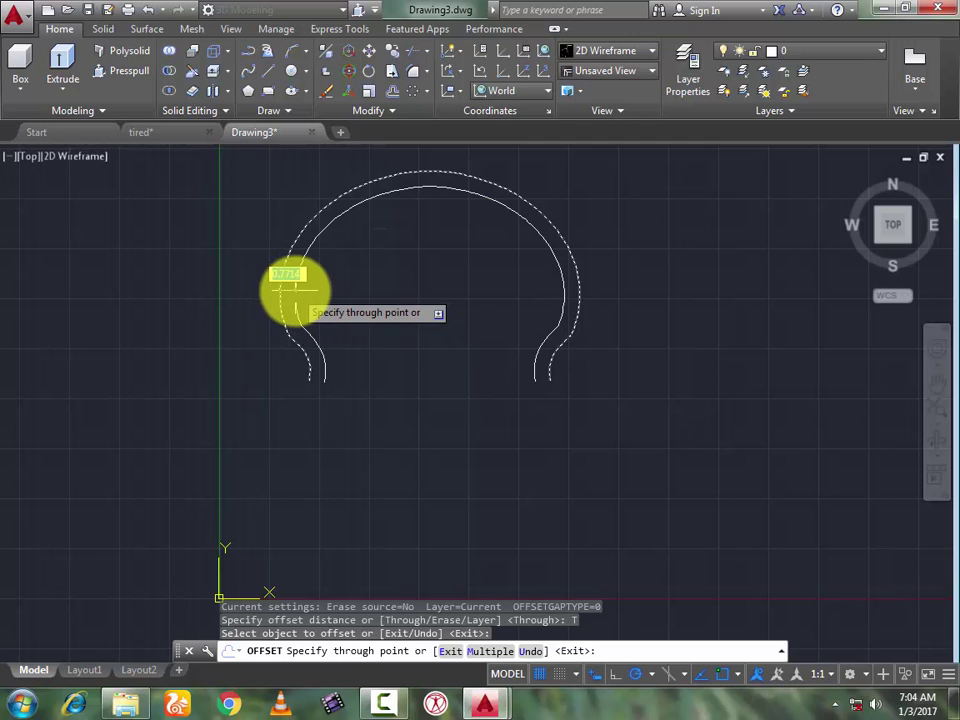
click(295, 290)
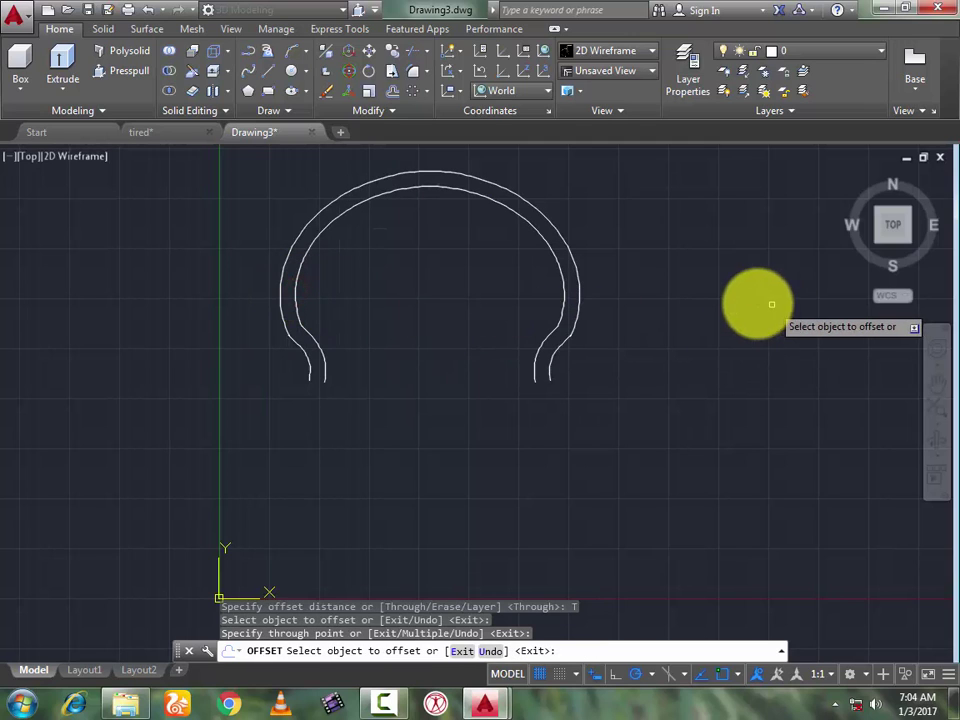
Step: Draw a short line joining the lower endpoints of the outer and inner curves on the profile's left leg
click(270, 76)
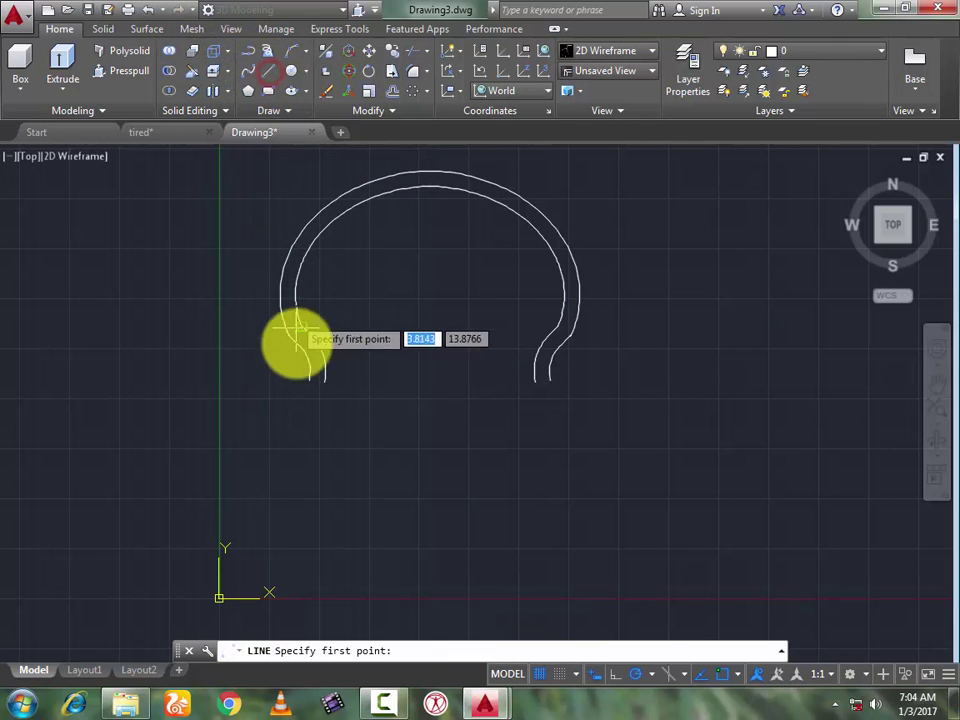
scroll(303, 390, up, 2)
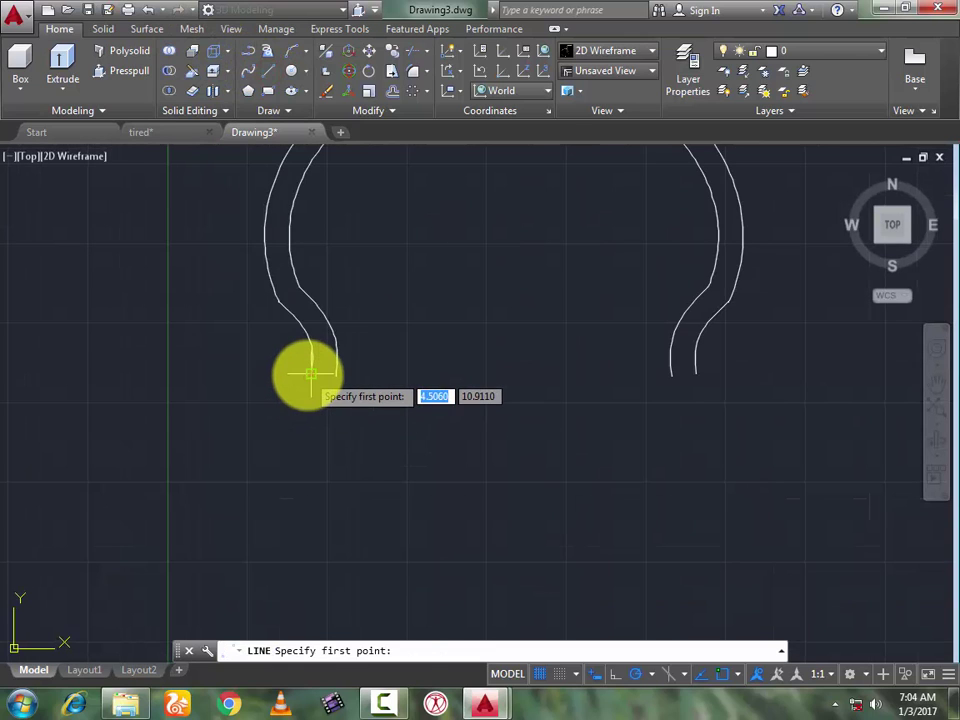
click(310, 375)
scroll(336, 378, up, 4)
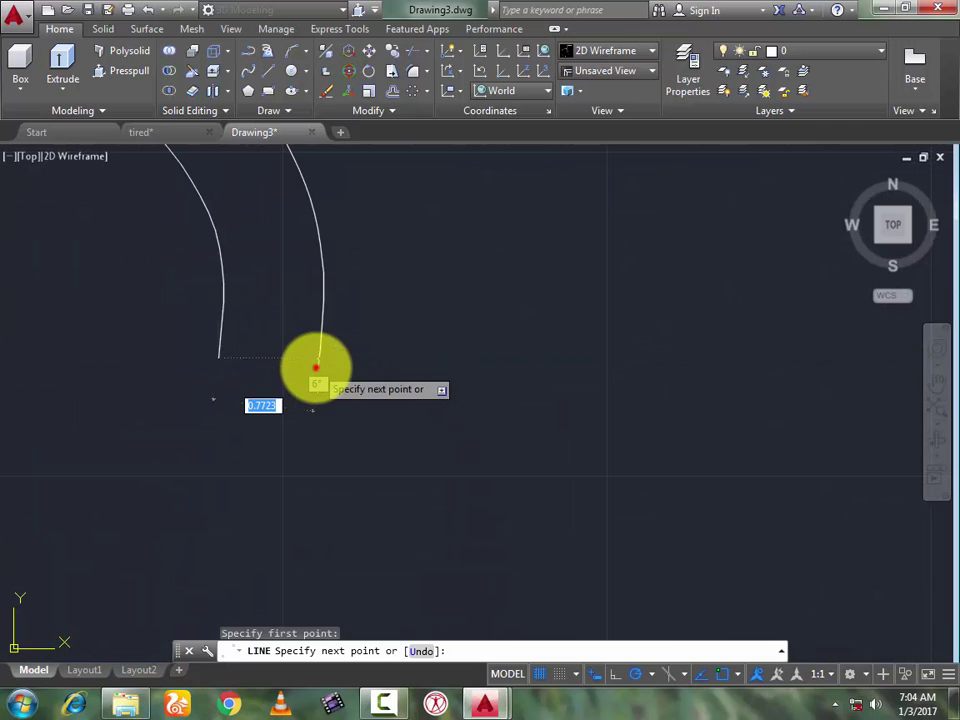
click(316, 368)
scroll(316, 368, down, 3)
key(Return)
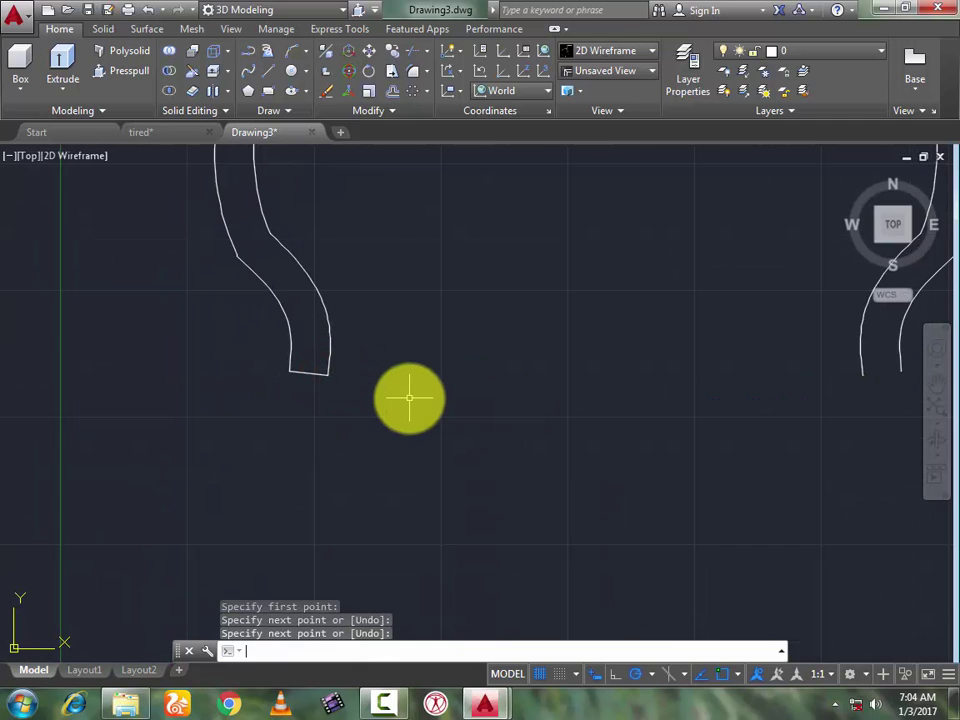
Step: Close the lower end of the profile's right leg with a line between the inner and outer curve endpoints
key(Return)
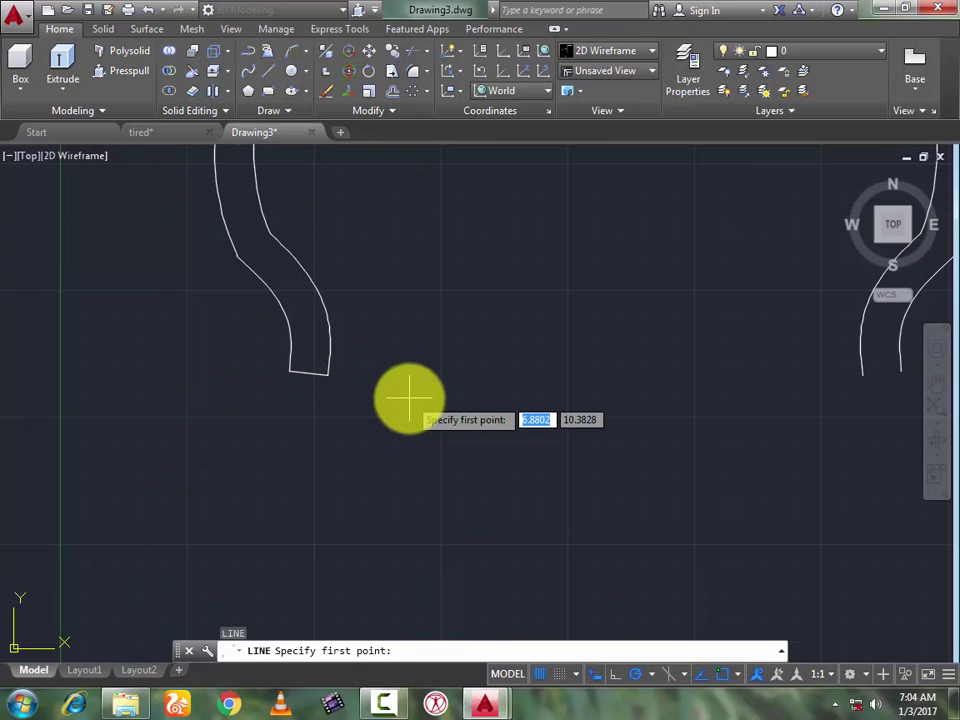
click(865, 377)
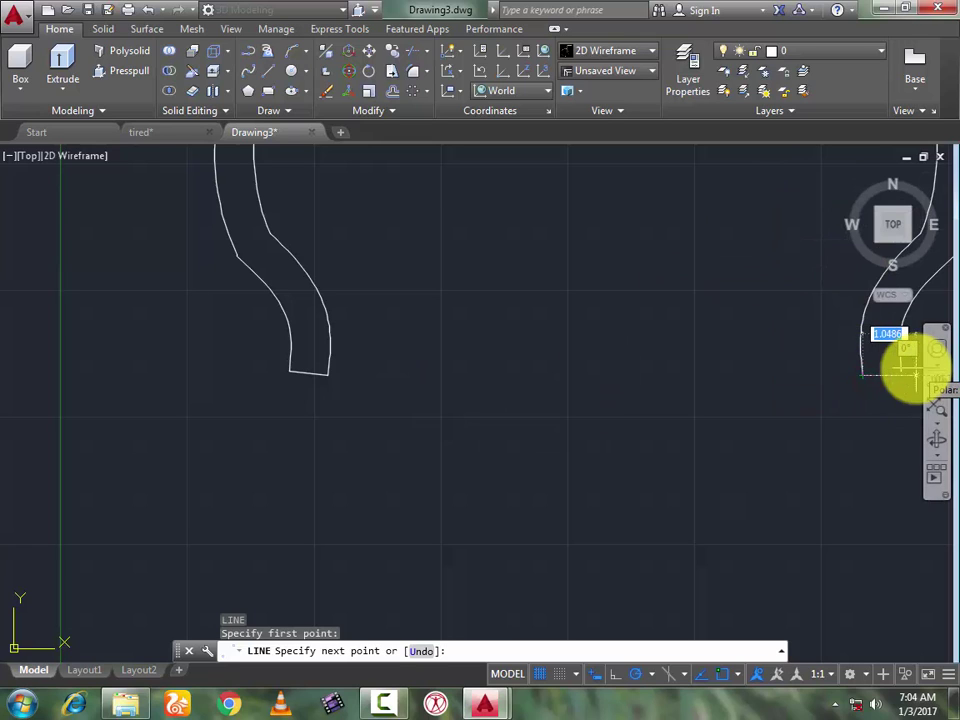
scroll(897, 375, up, 3)
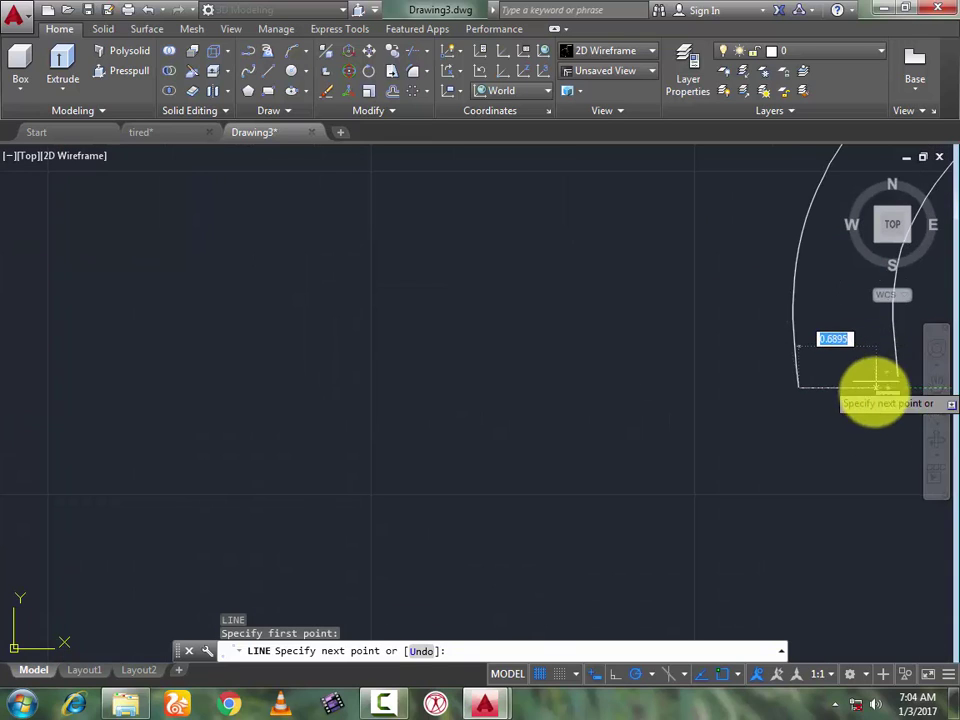
click(897, 377)
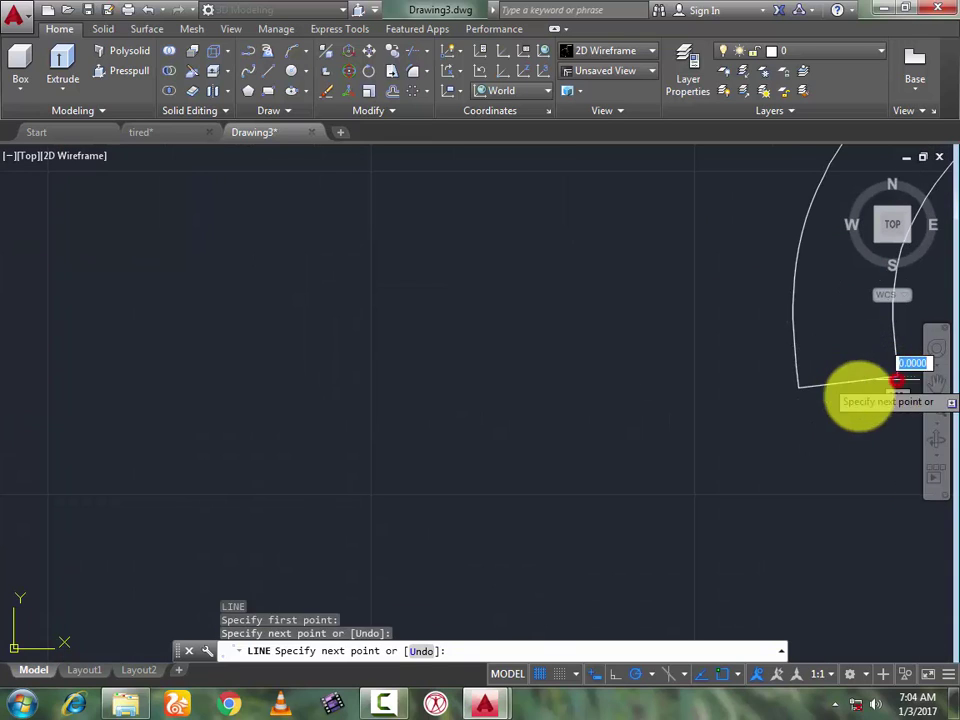
key(Return)
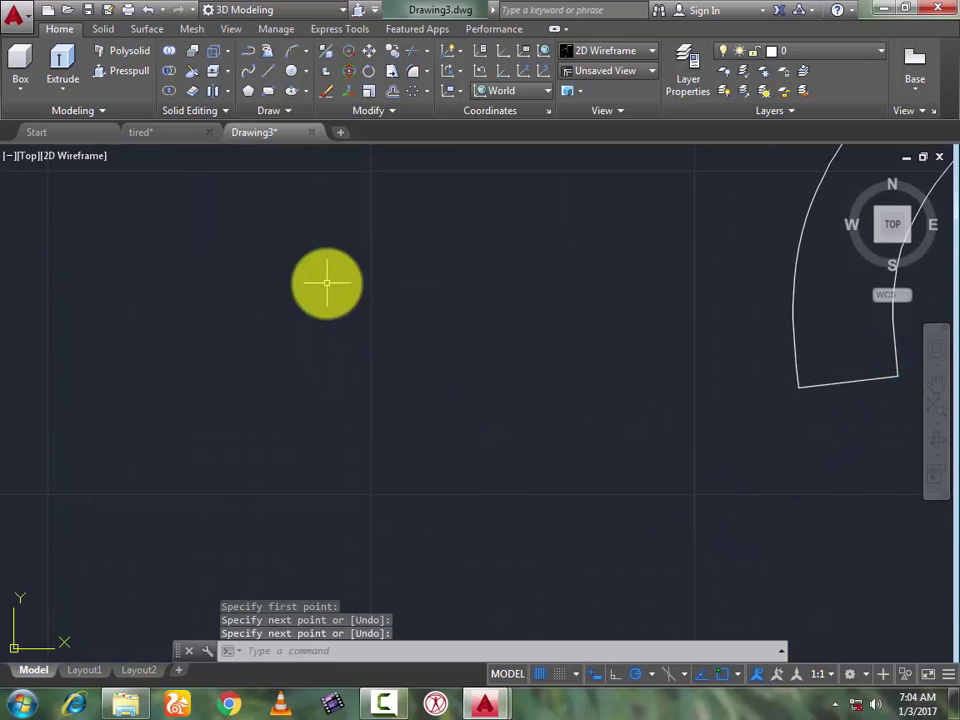
Step: Draw a three-point arc from inside the left wall through the outer curve's top to inside the right wall, using object snap only at the top
scroll(349, 300, down, 5)
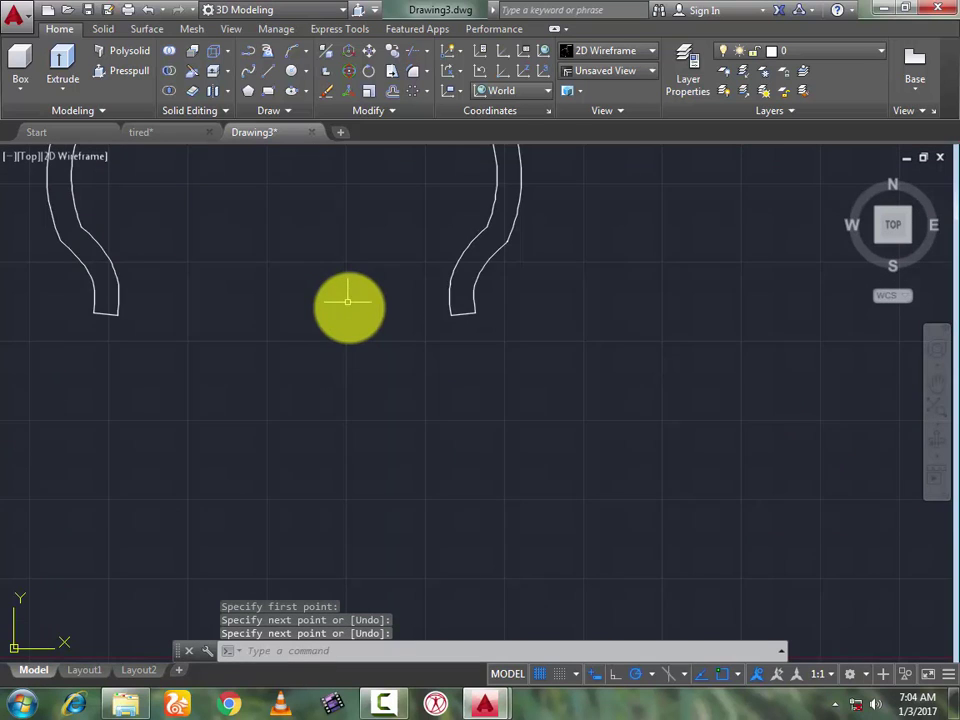
click(933, 413)
scroll(381, 354, up, 4)
scroll(375, 321, down, 3)
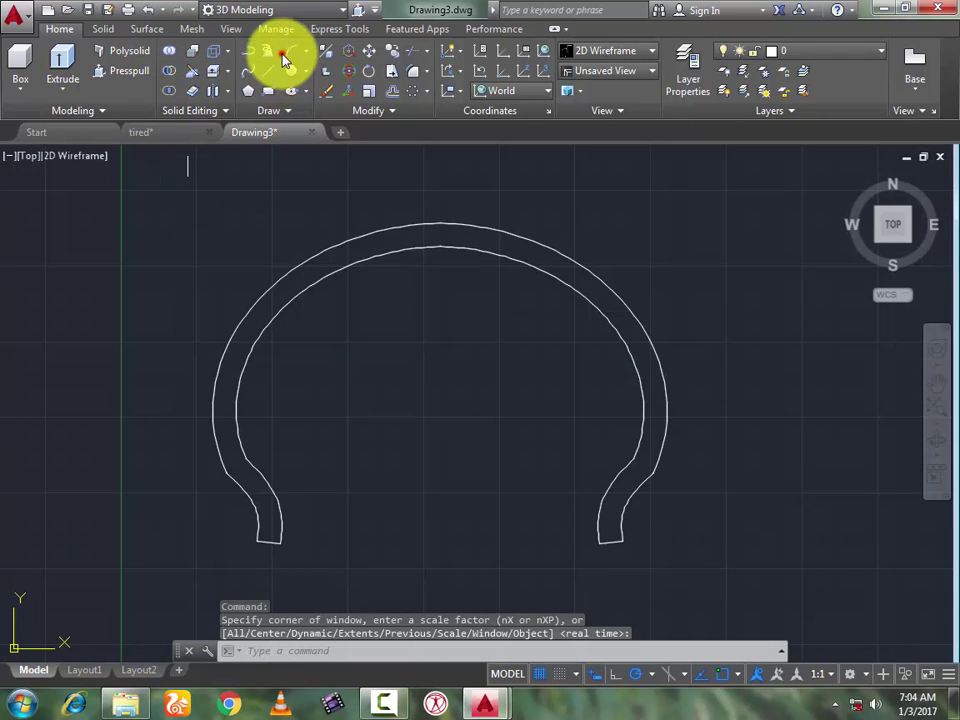
click(290, 58)
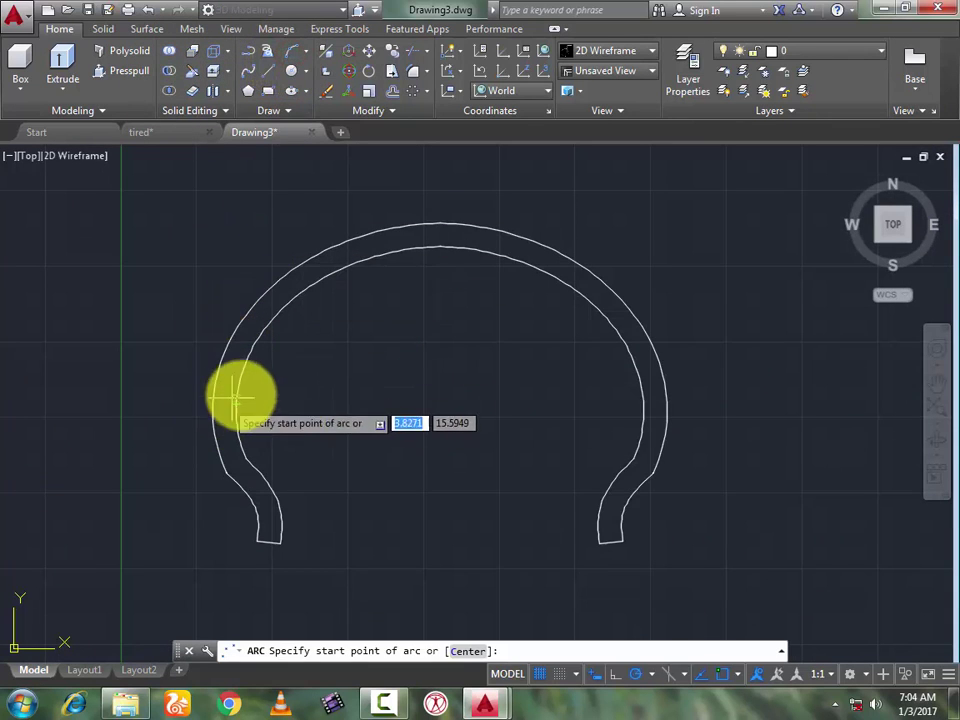
click(722, 677)
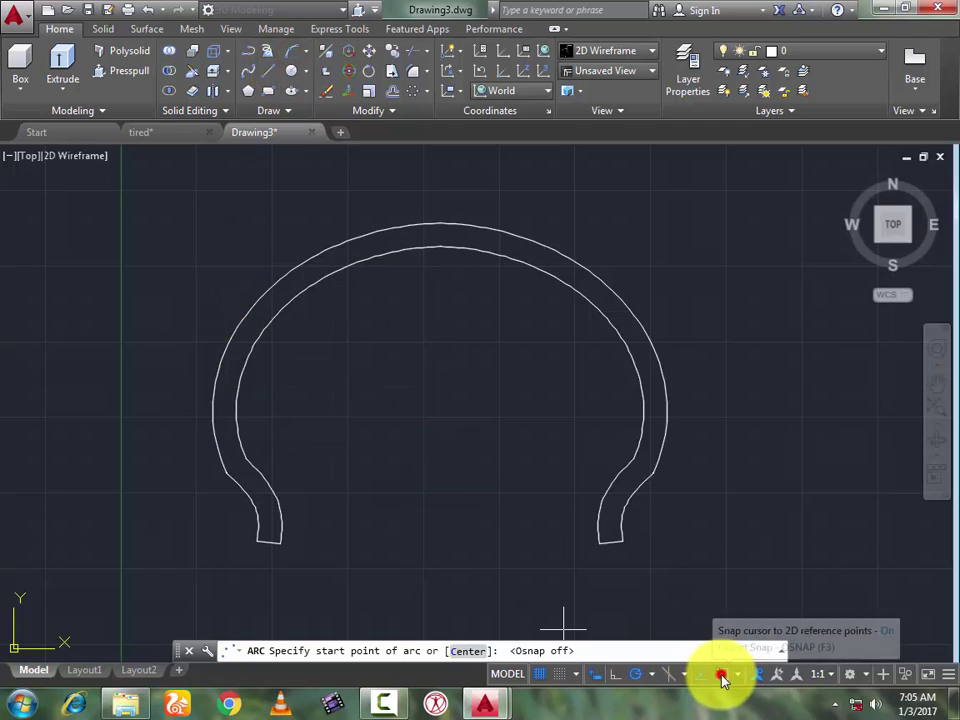
scroll(215, 402, up, 2)
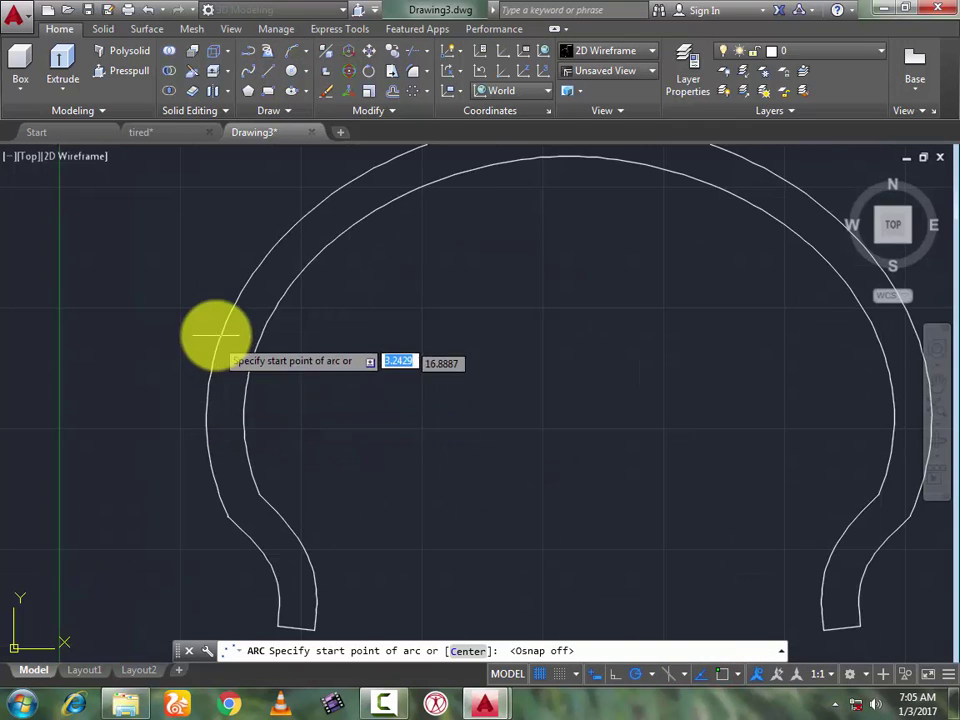
click(226, 374)
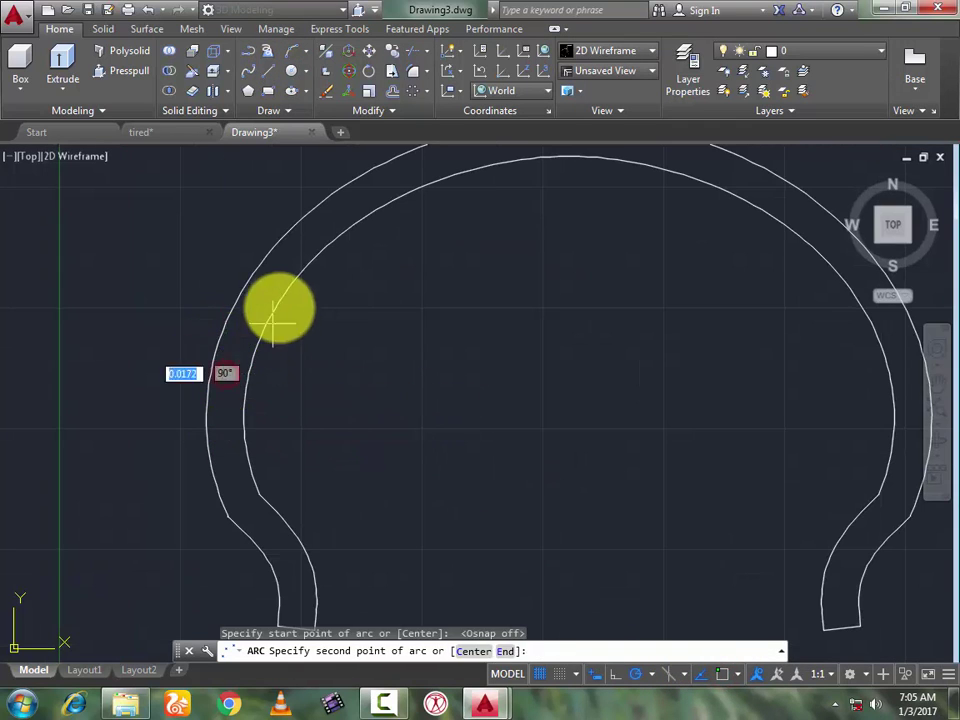
scroll(280, 308, down, 3)
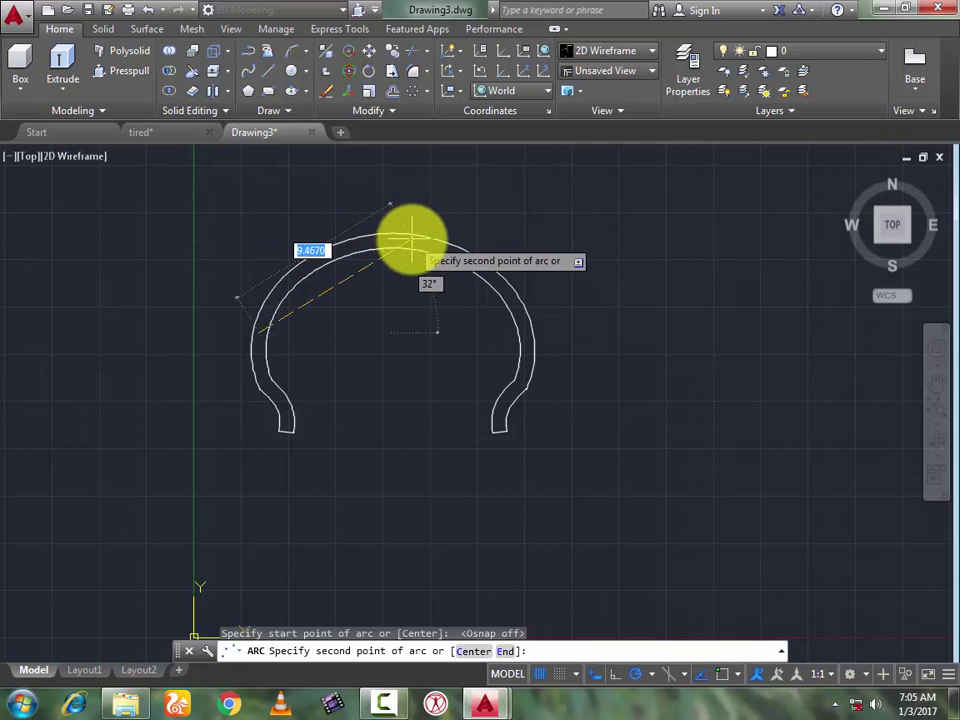
click(726, 679)
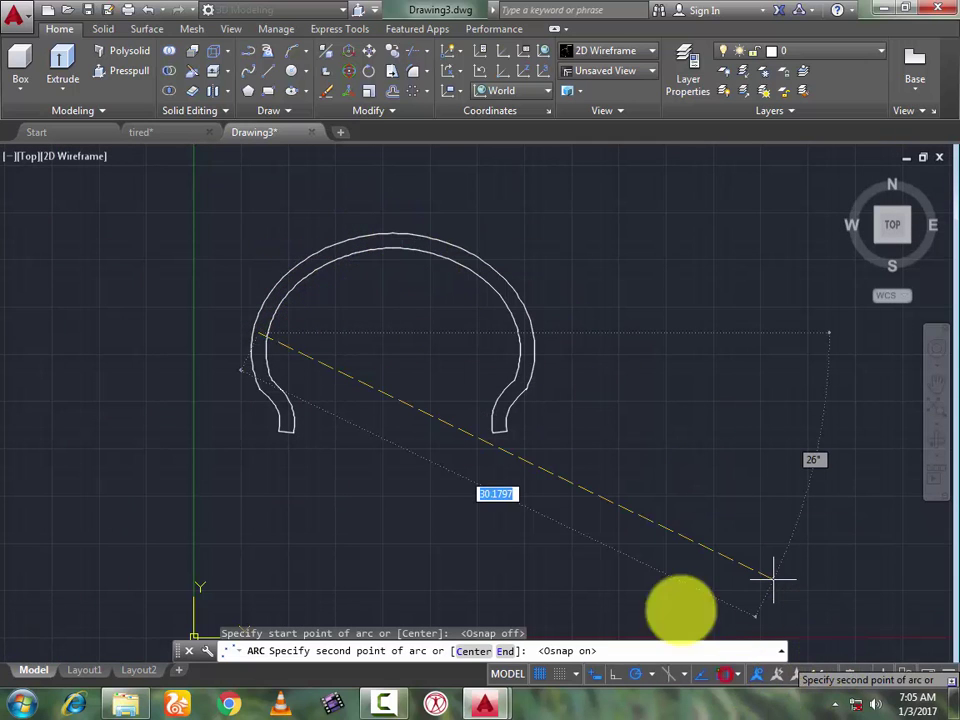
click(396, 232)
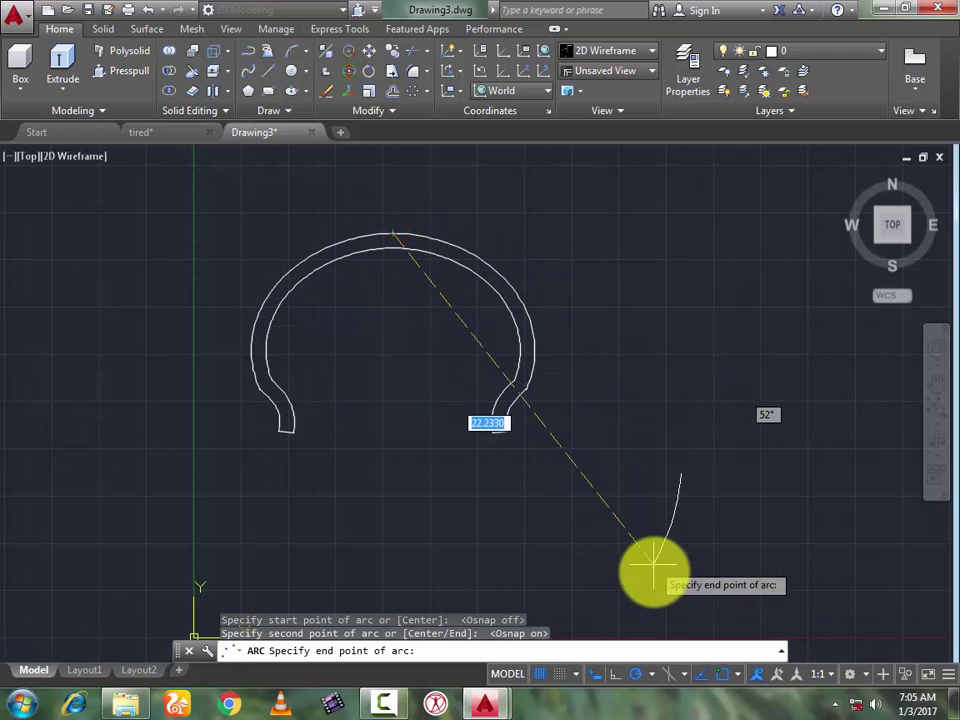
click(728, 677)
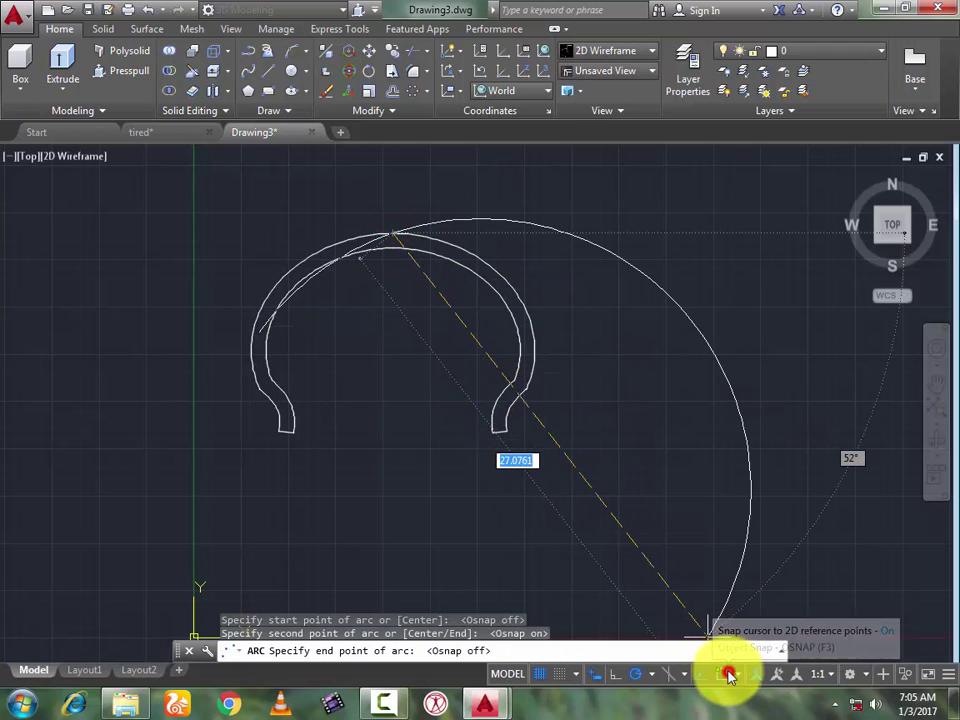
scroll(510, 268, down, 2)
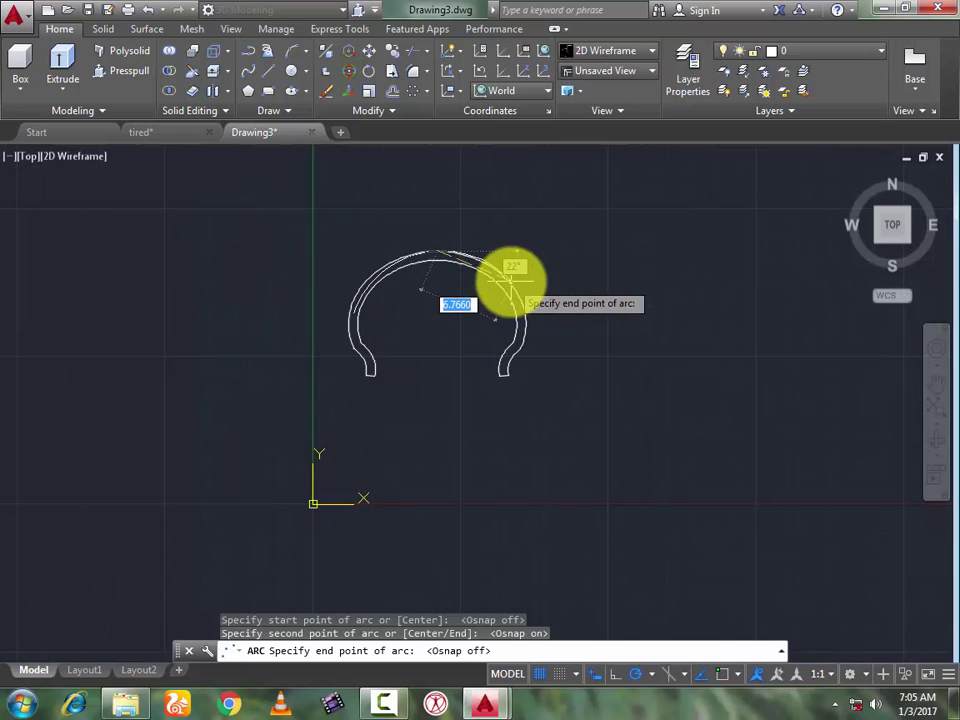
scroll(514, 279, up, 4)
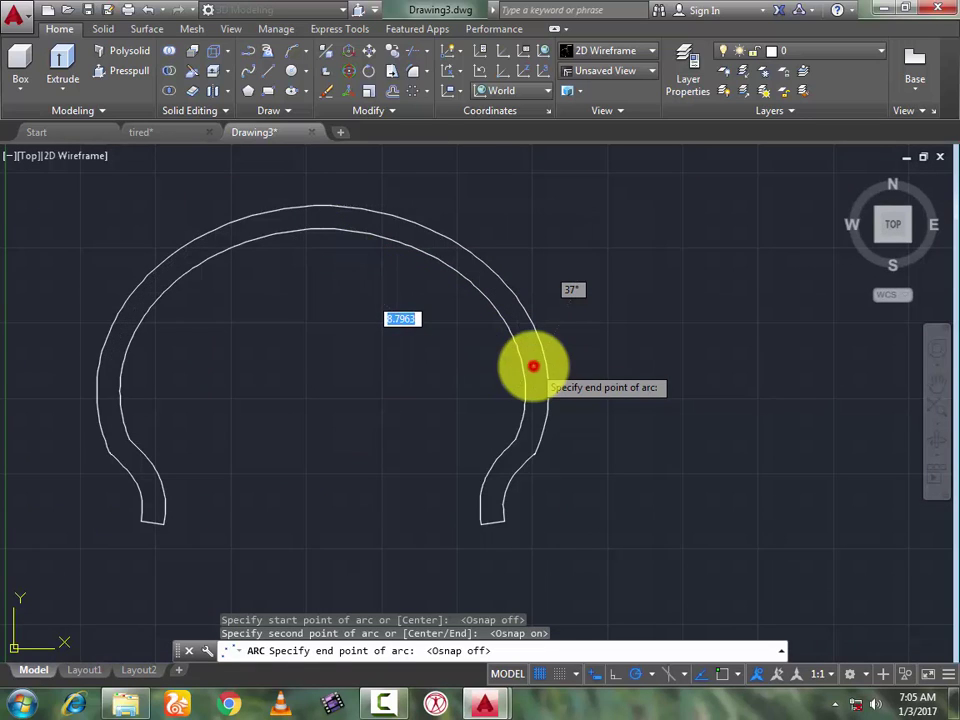
click(533, 366)
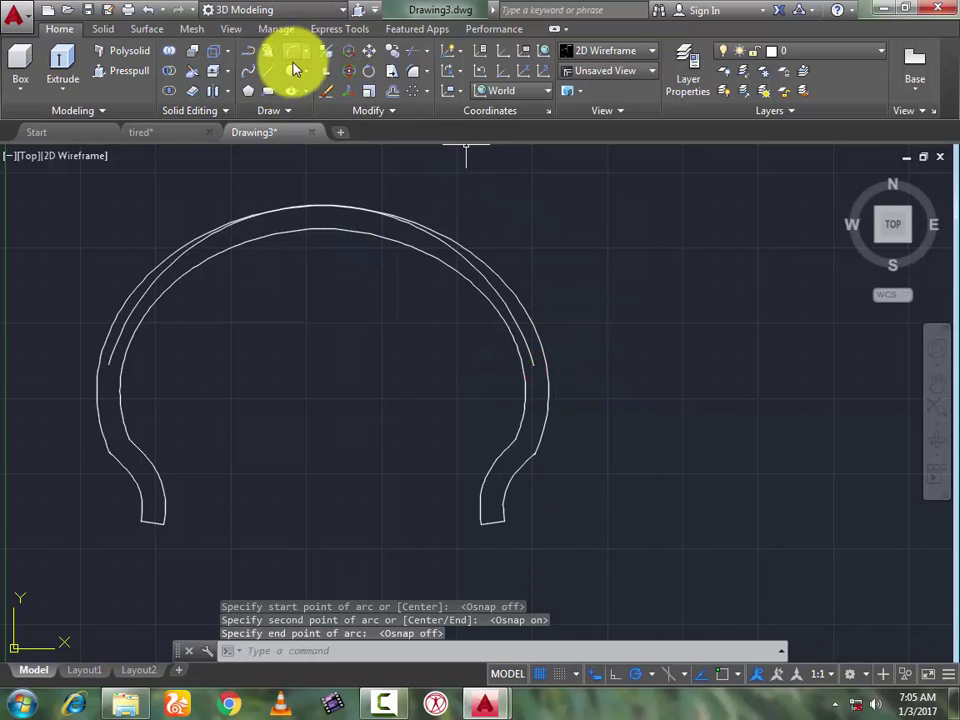
Step: Offset the new arc outward by about 0.58 units with the Through option, placing the copy beyond the profile's outer curve
click(396, 93)
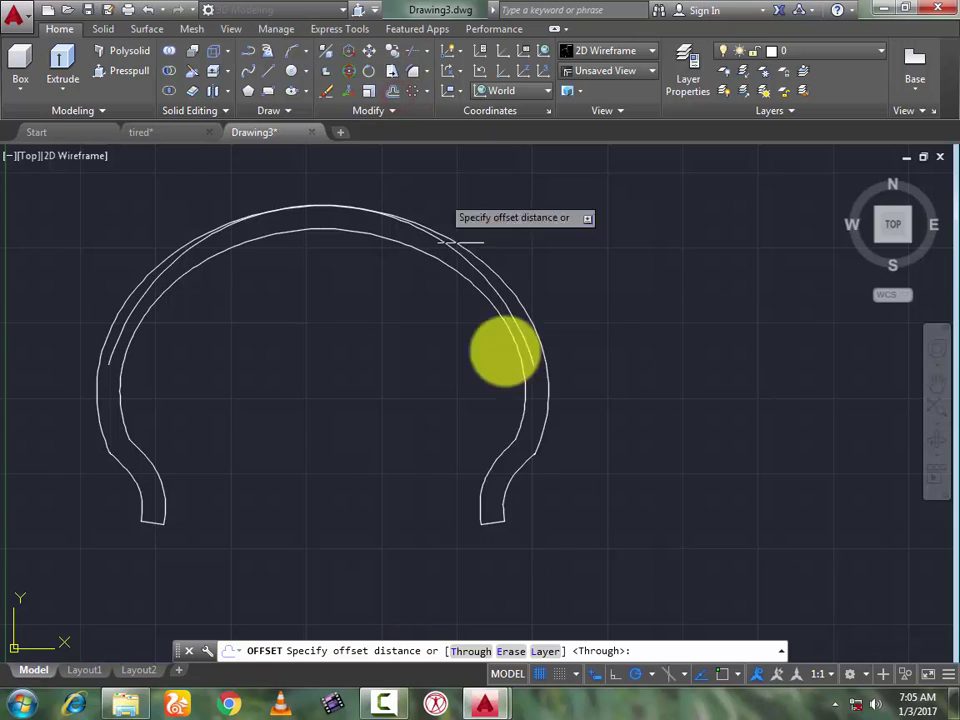
click(470, 652)
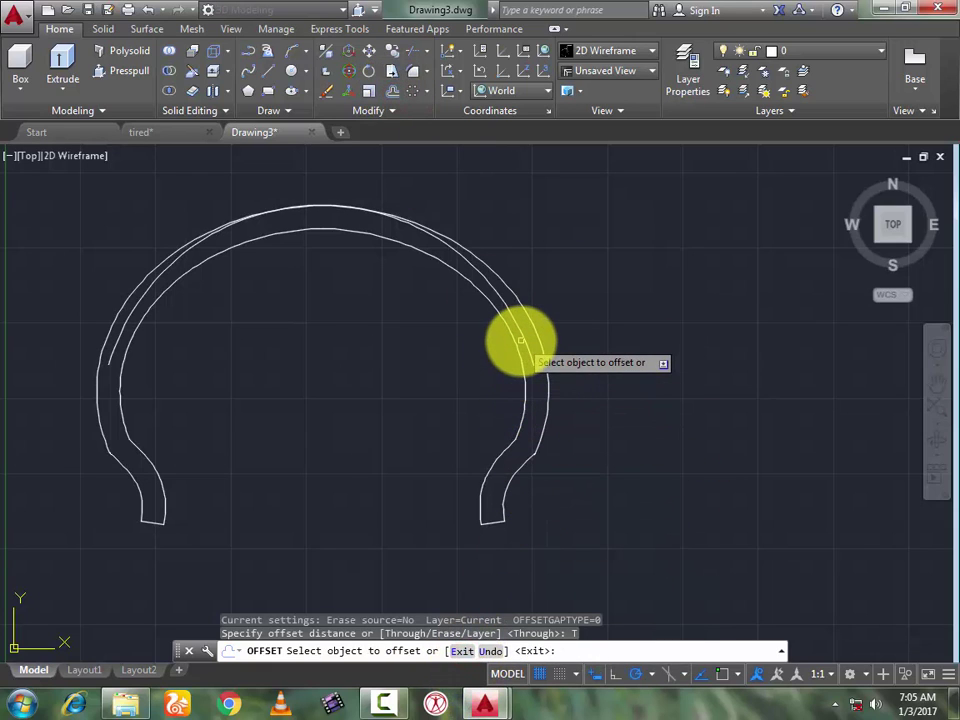
click(522, 338)
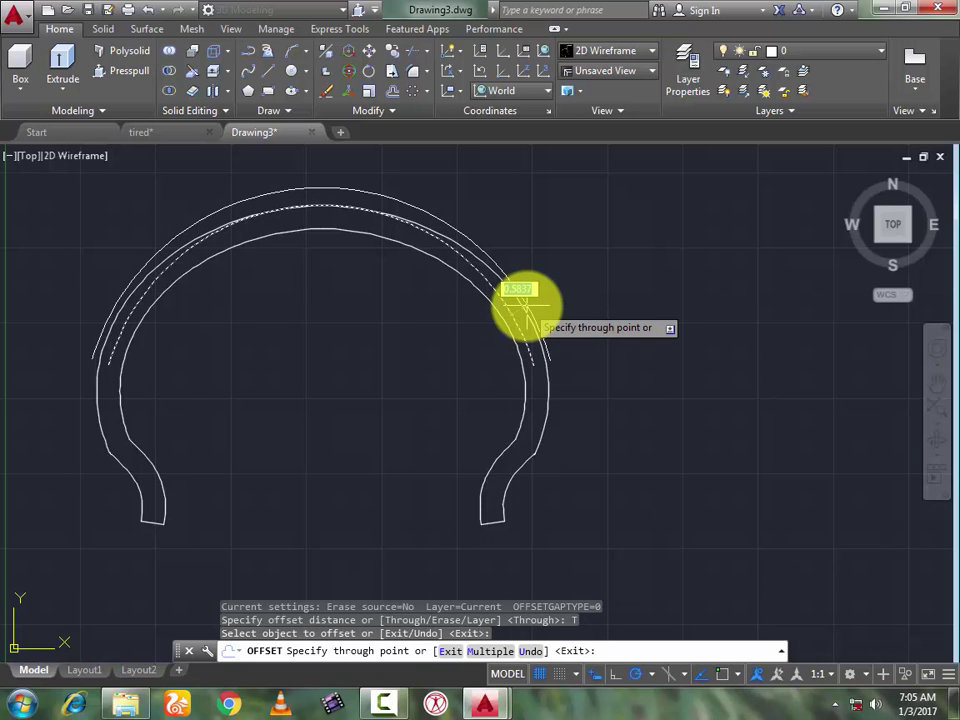
click(522, 307)
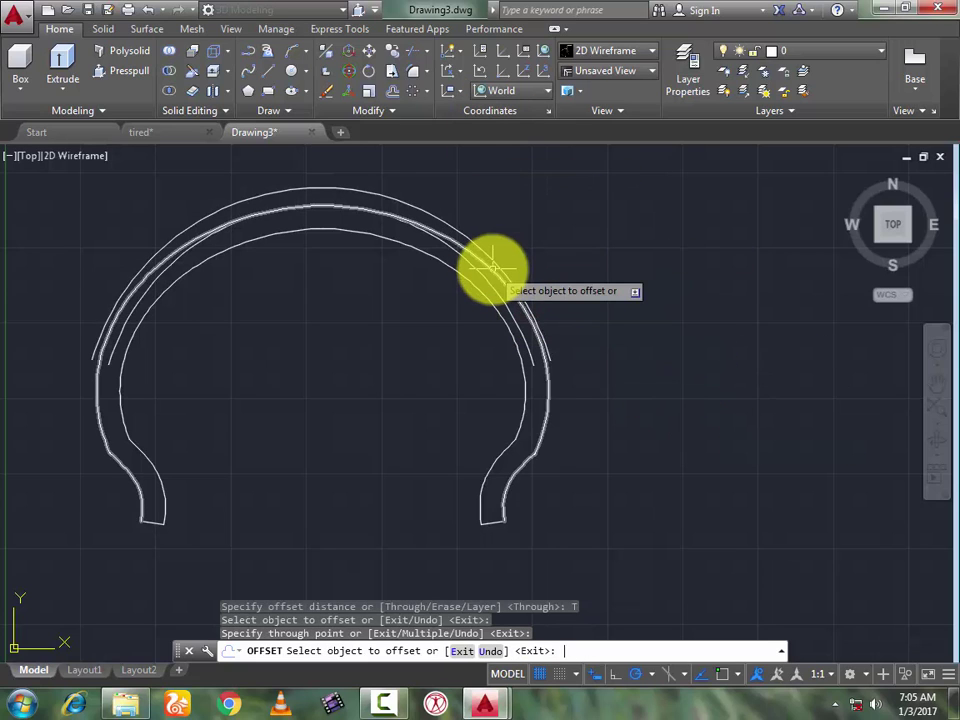
key(Return)
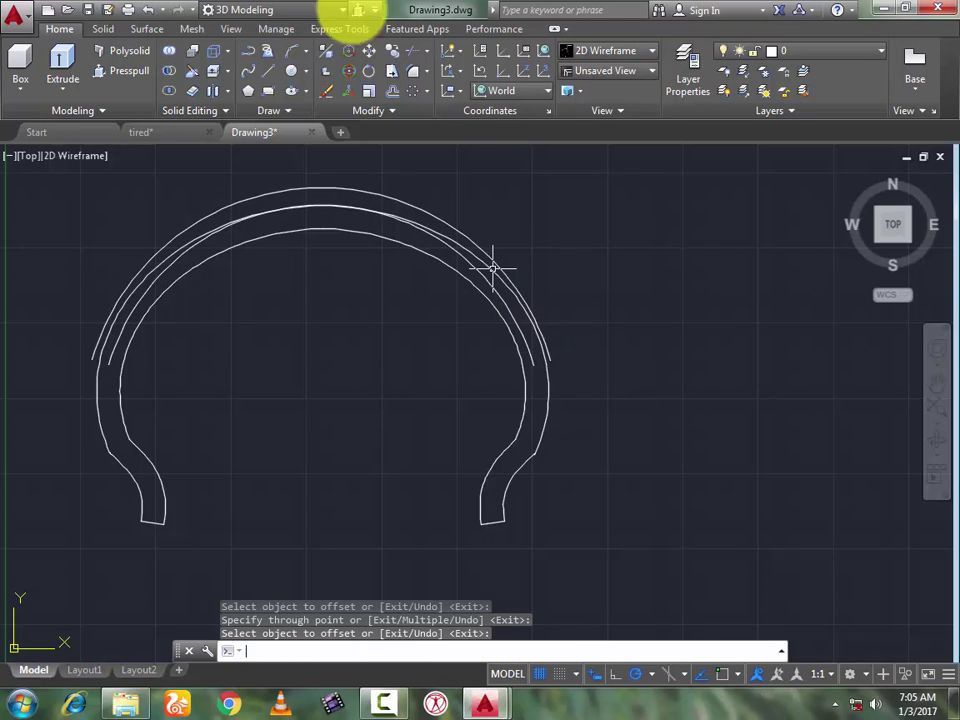
Step: Turn on object snap and draw a slanted line from the inner tread arc's left endpoint up past the outer tread arc
click(266, 76)
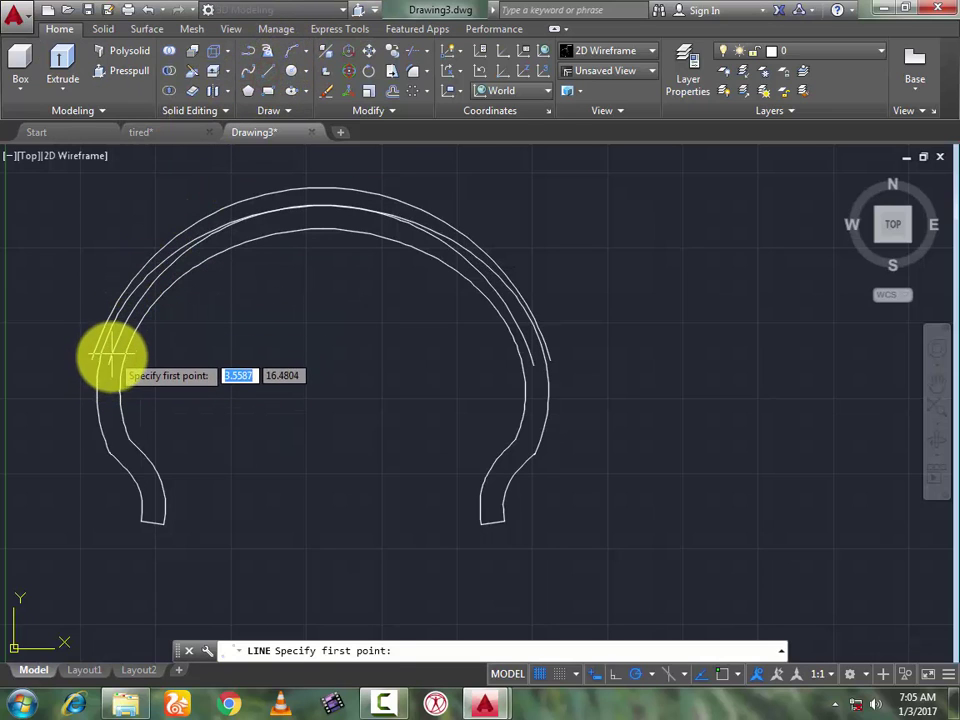
click(724, 678)
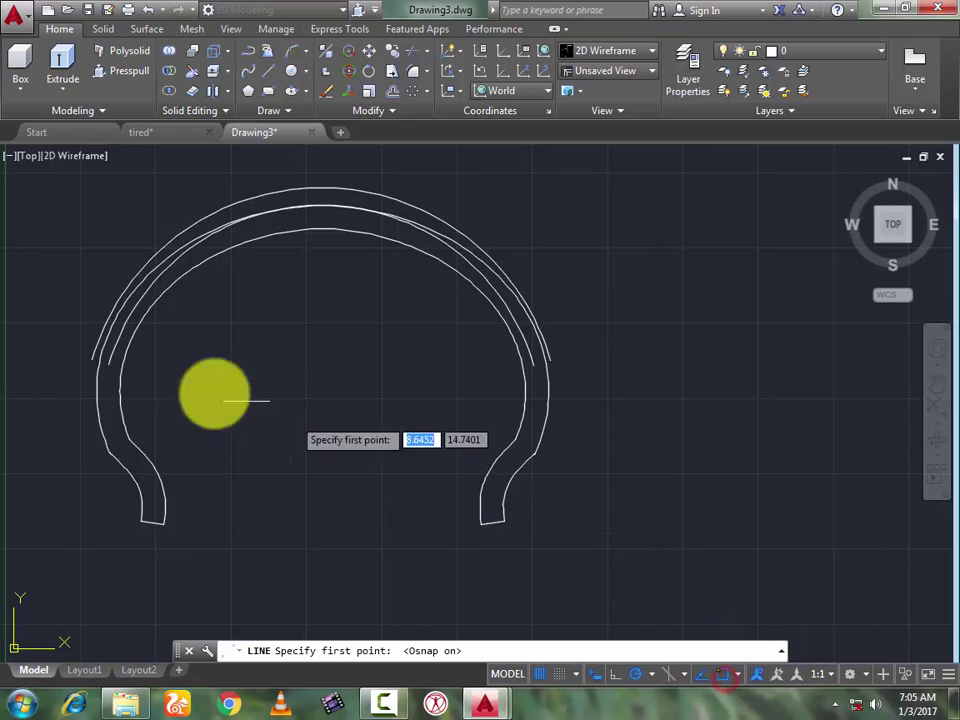
click(108, 362)
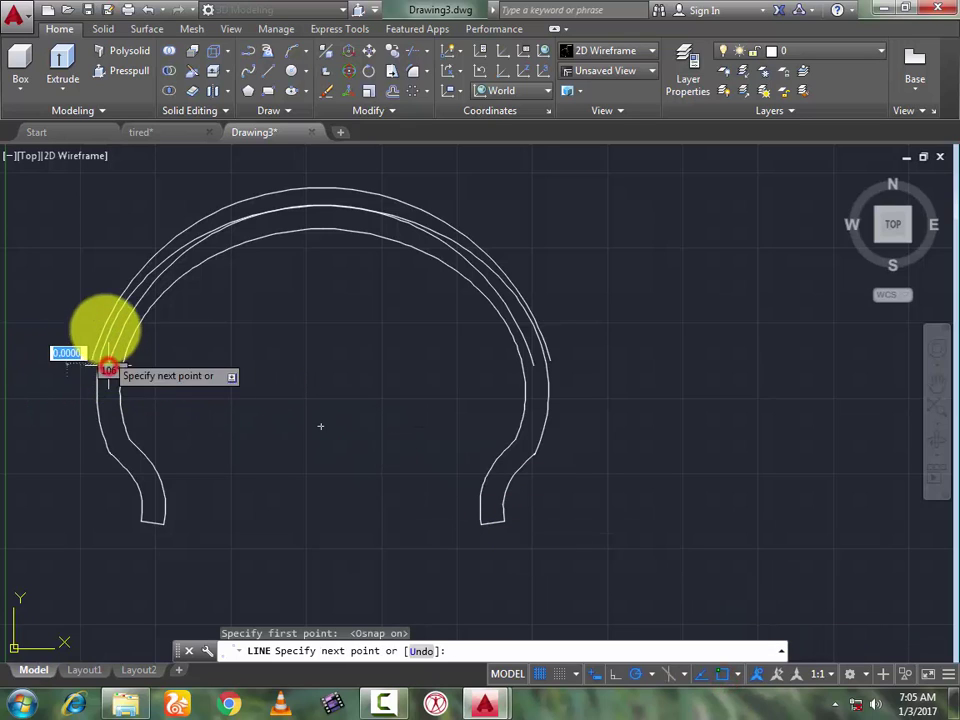
click(129, 184)
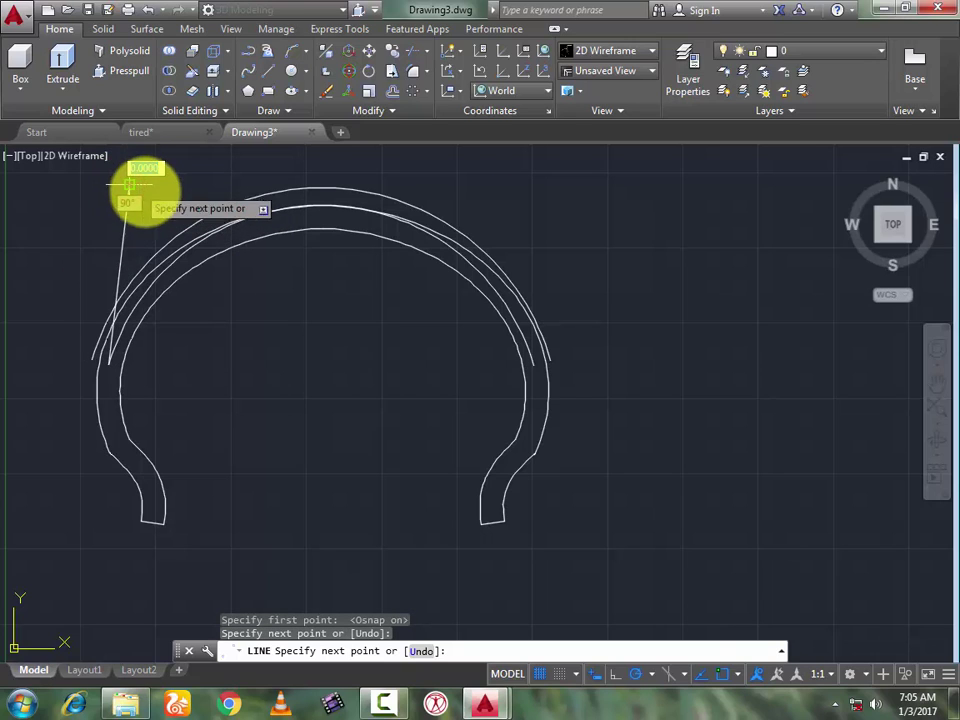
key(Return)
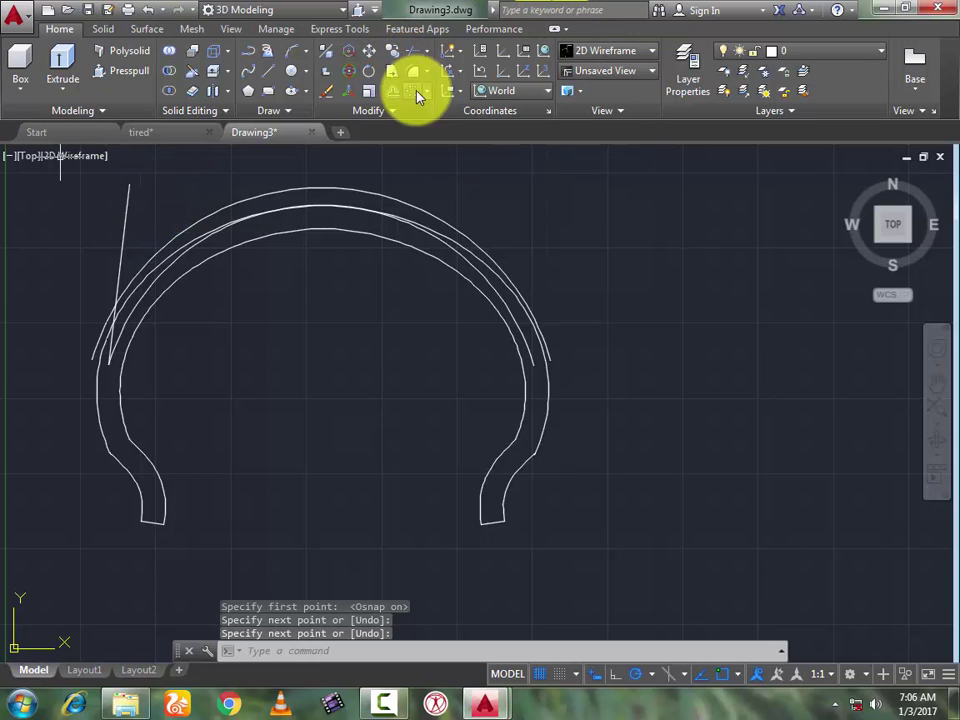
Step: Draw a line from the inner tread arc's right endpoint, slanting inward and up beyond the outer tread arc
click(268, 72)
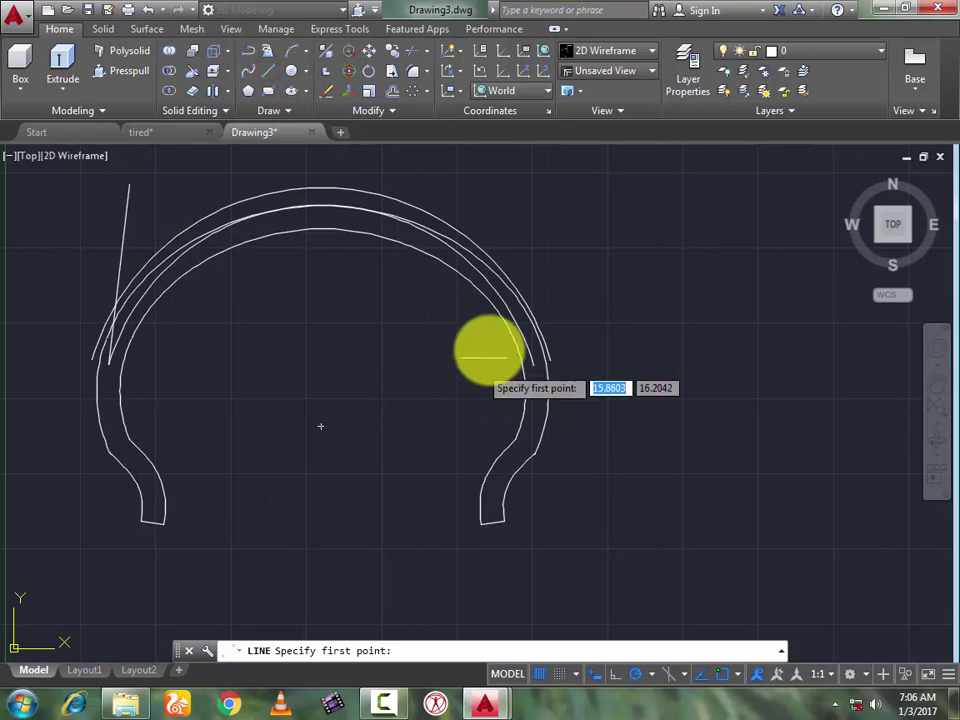
click(534, 363)
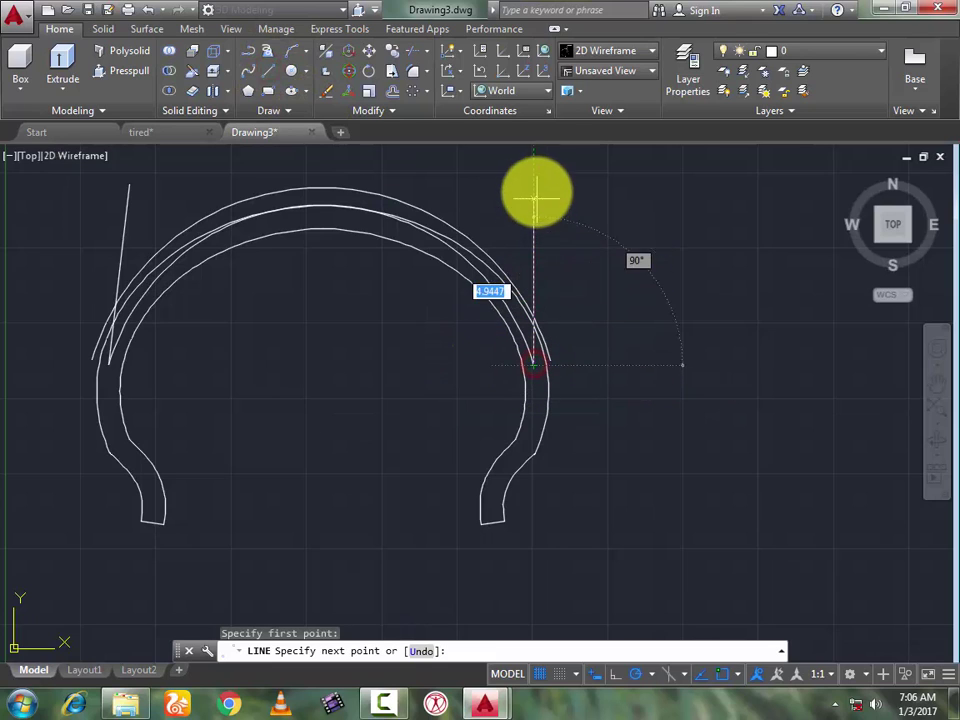
click(490, 168)
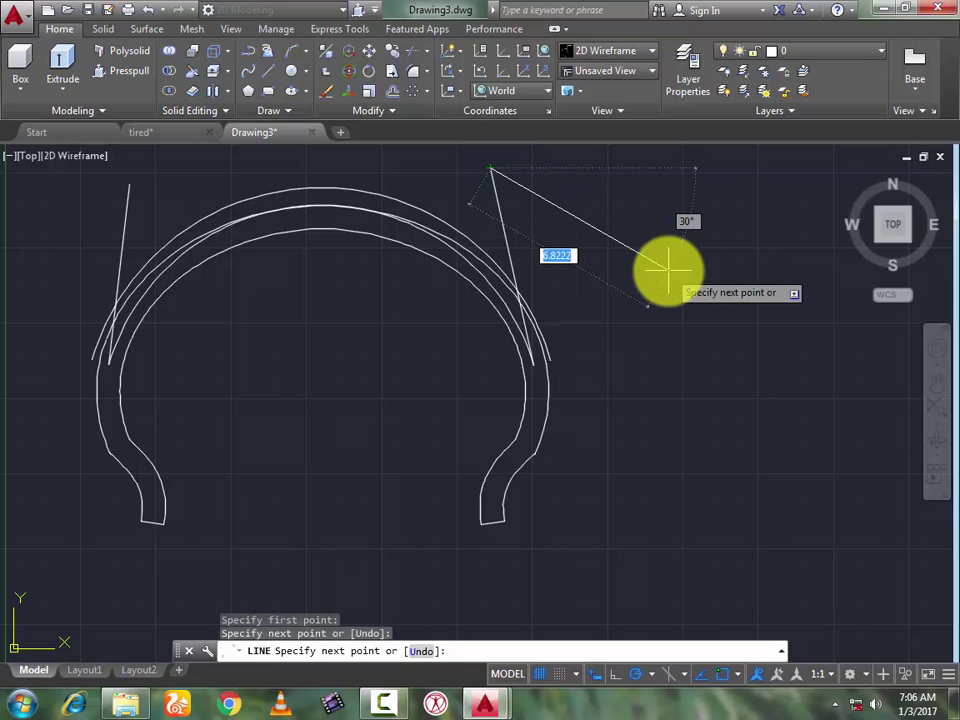
key(Return)
Step: Trim the left slanted line above the outer tread arc and the arc's left overhang beyond that line, using all objects as cutting edges
scroll(655, 255, up, 3)
scroll(648, 258, down, 5)
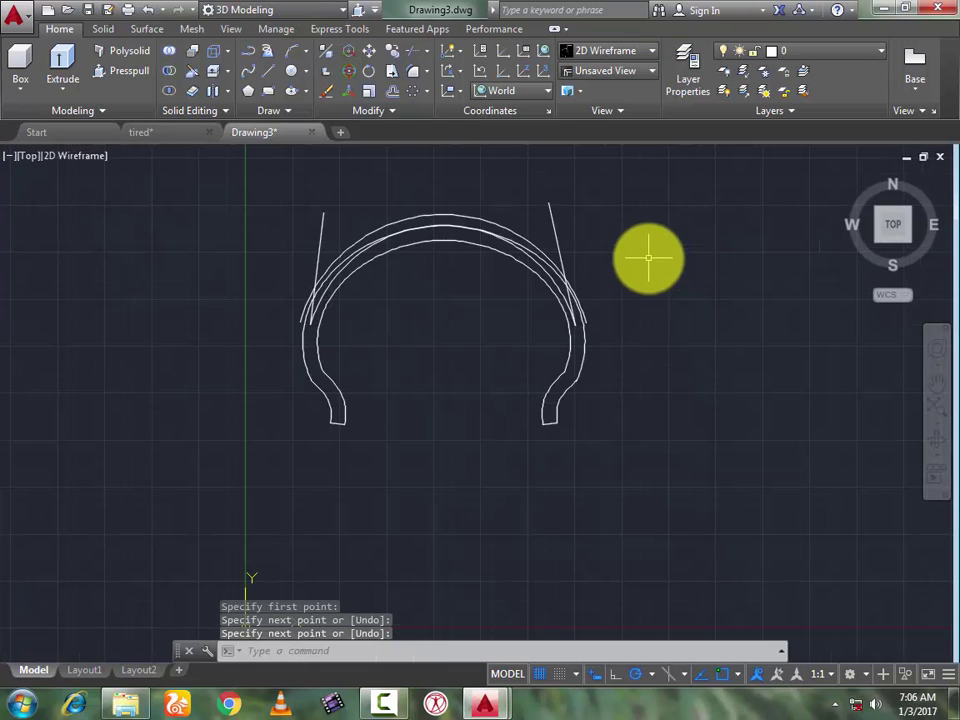
click(416, 50)
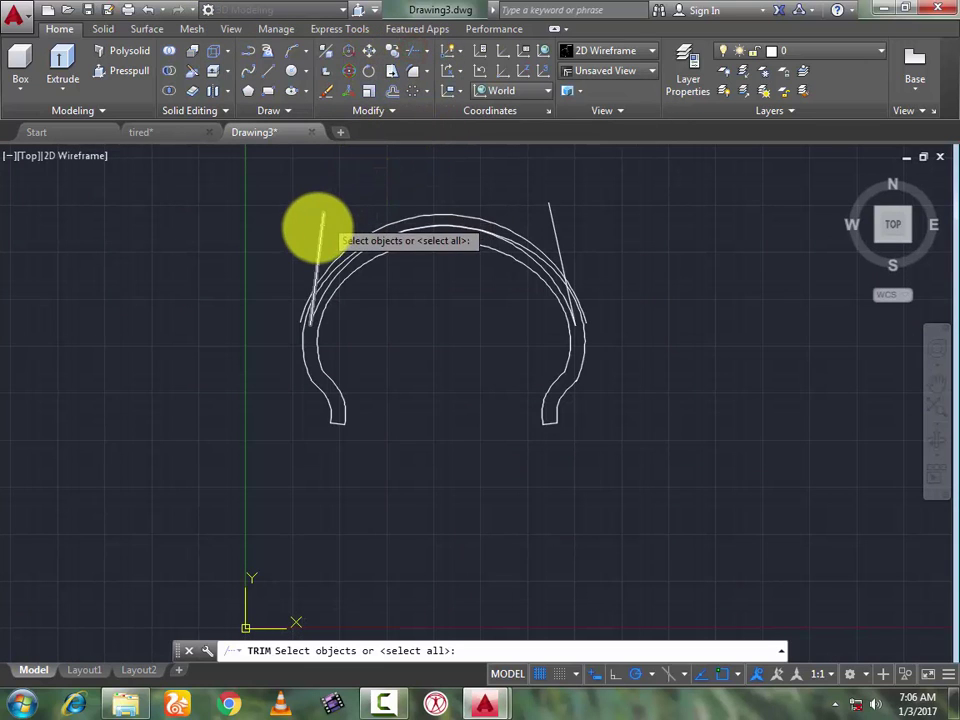
key(Return)
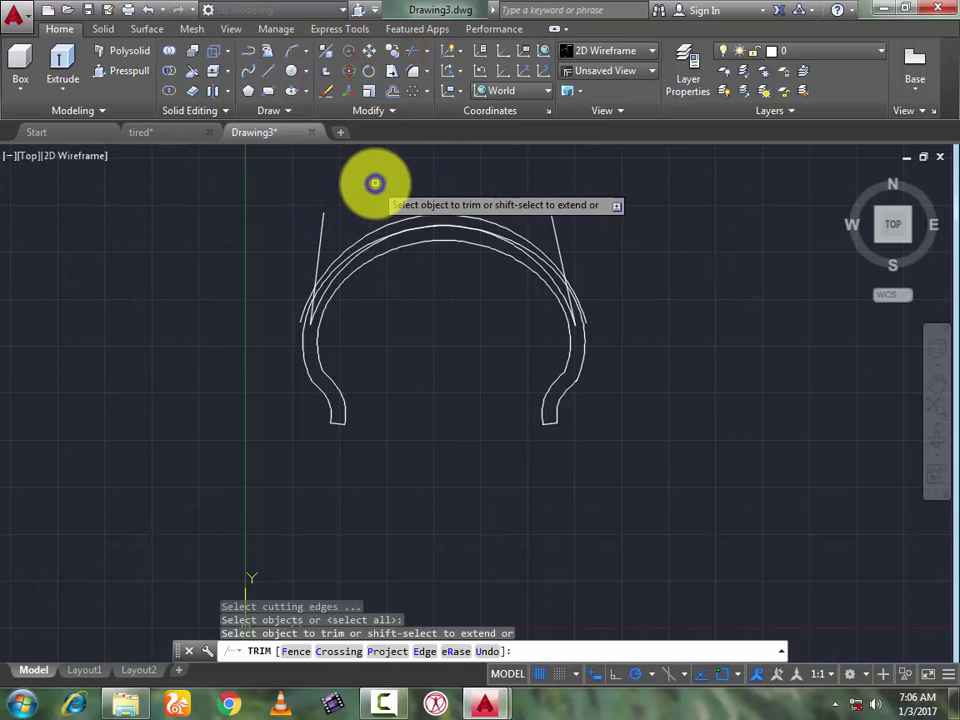
click(323, 228)
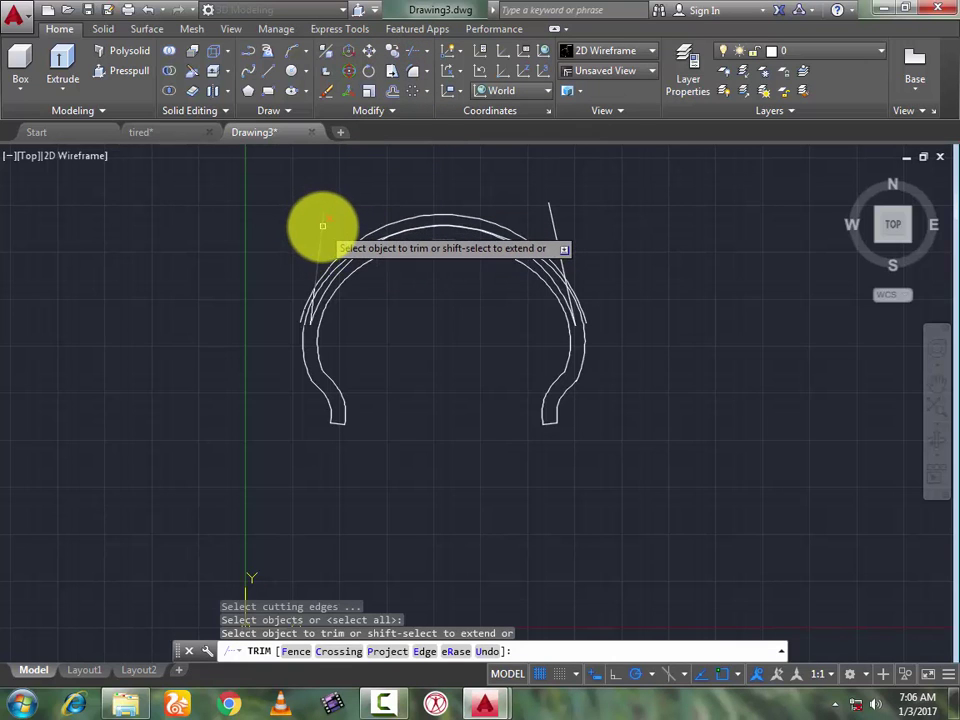
scroll(296, 343, up, 4)
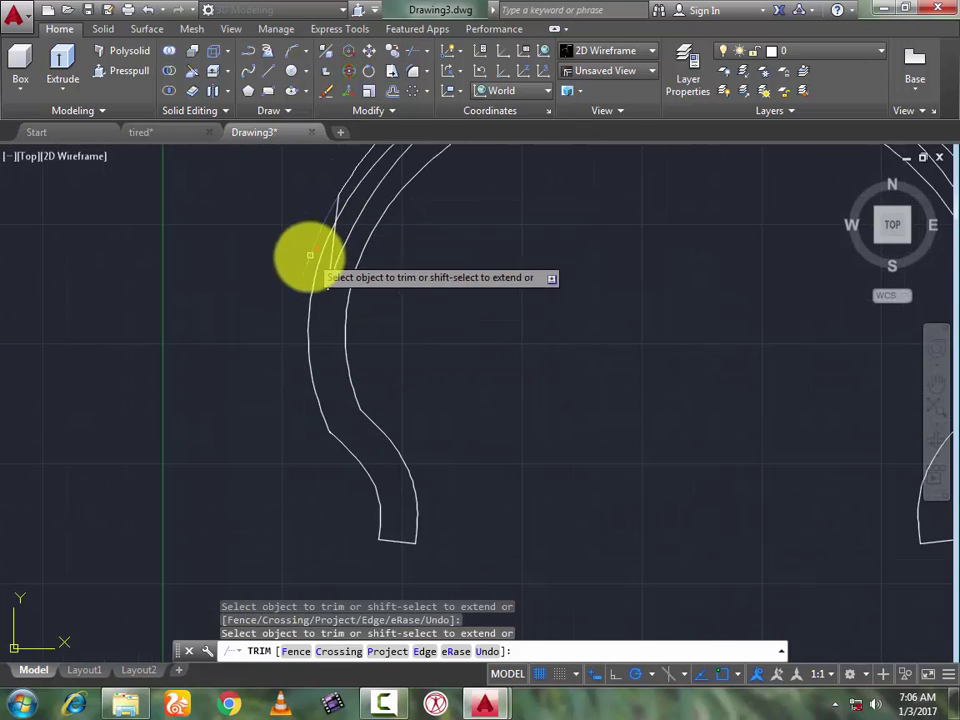
Step: Trim the right slanted line above the outer tread arc and the arc's overhang beyond that line
scroll(460, 259, down, 5)
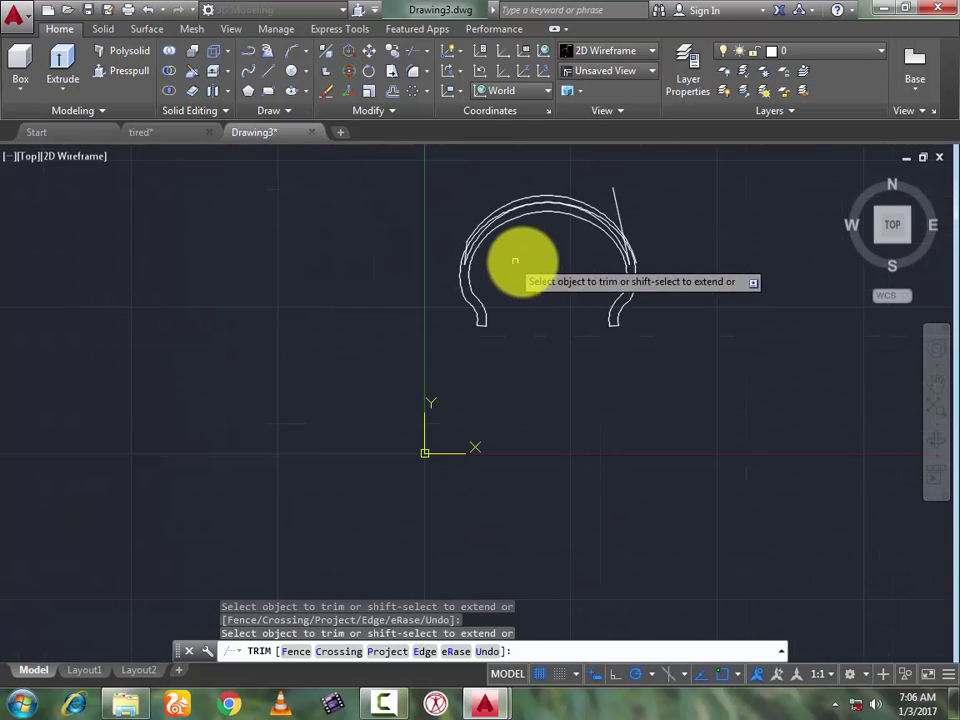
click(613, 200)
scroll(643, 247, up, 5)
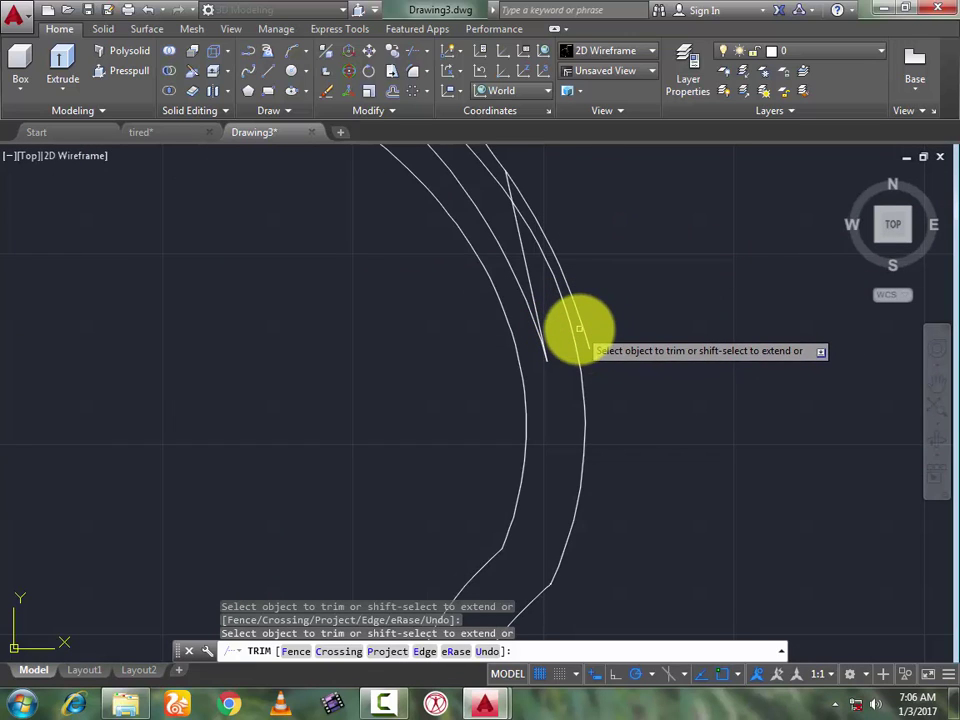
scroll(579, 313, down, 6)
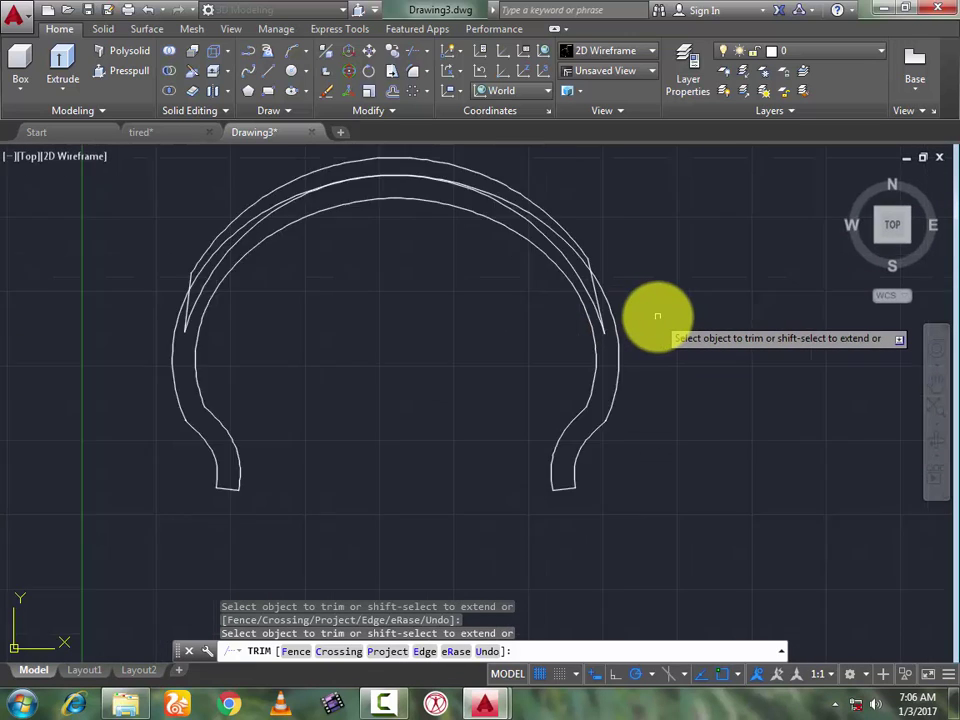
key(Return)
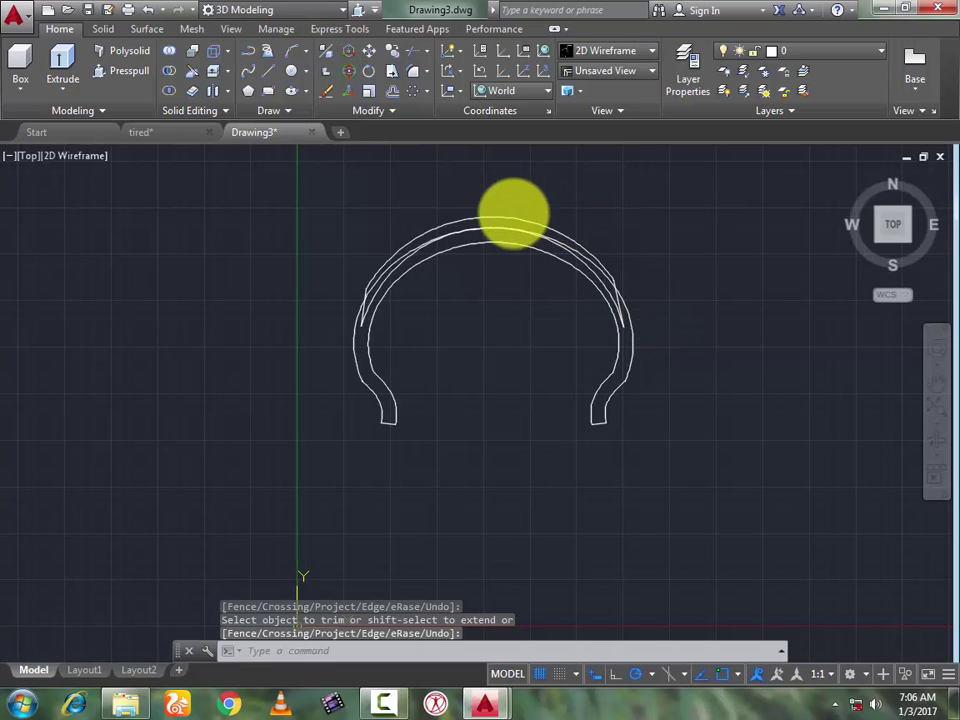
Step: Join the inner curves, outer curve and end lines of the tire wall profile into one closed spline
scroll(489, 208, up, 2)
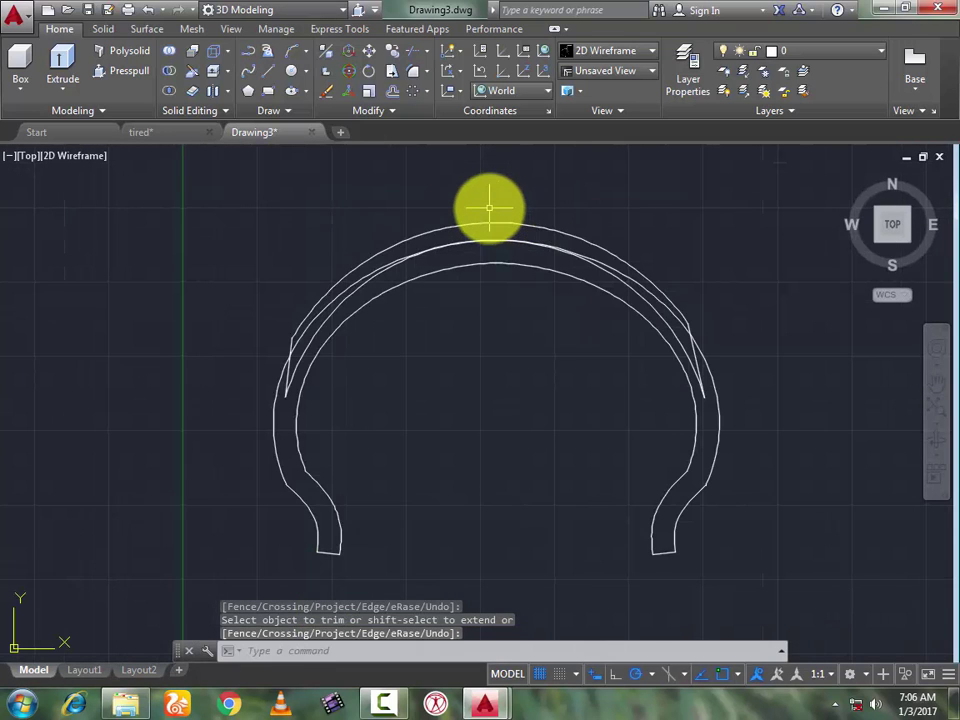
click(467, 262)
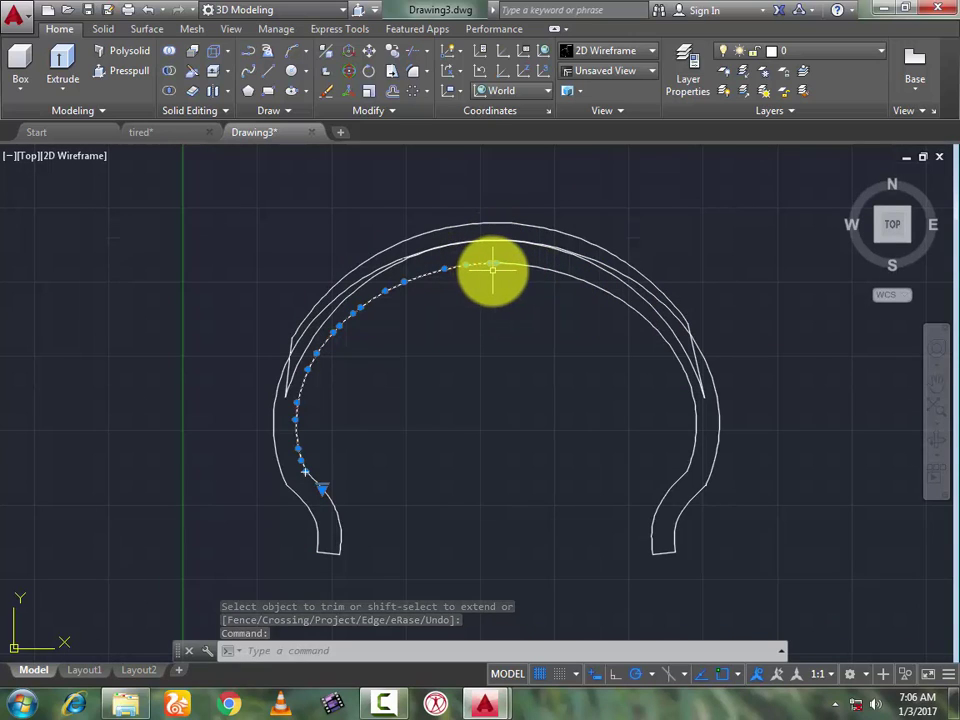
click(534, 268)
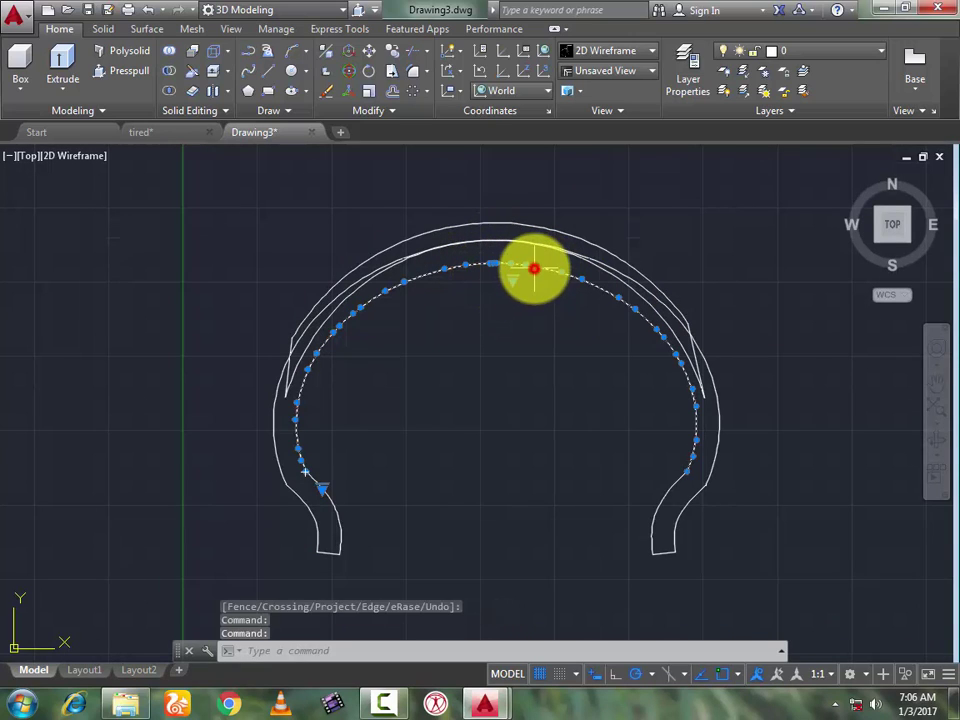
click(656, 532)
click(656, 505)
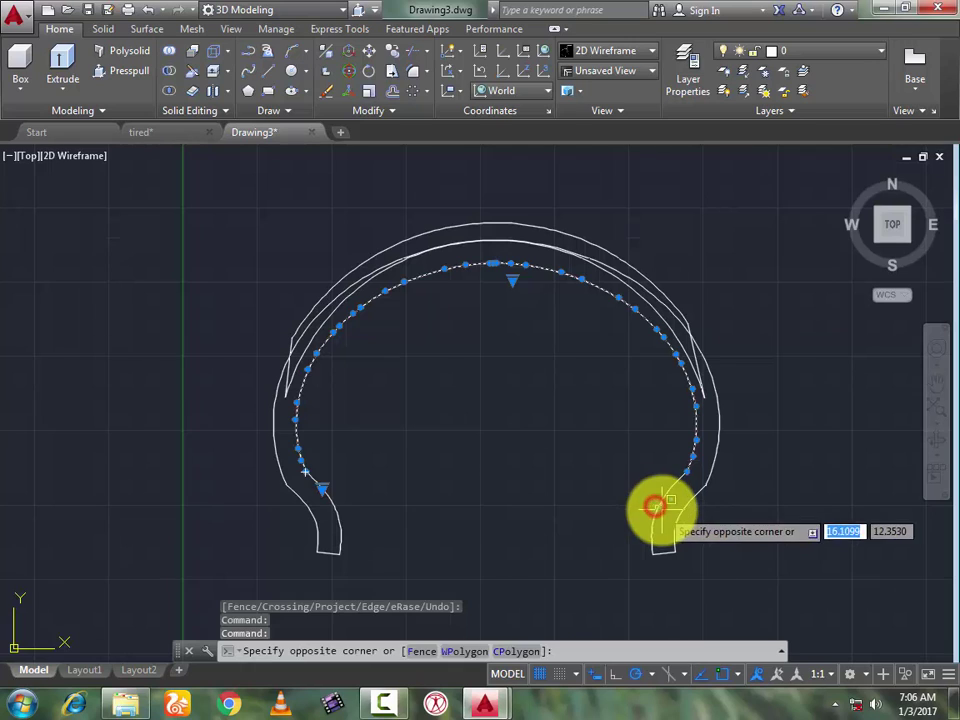
click(662, 510)
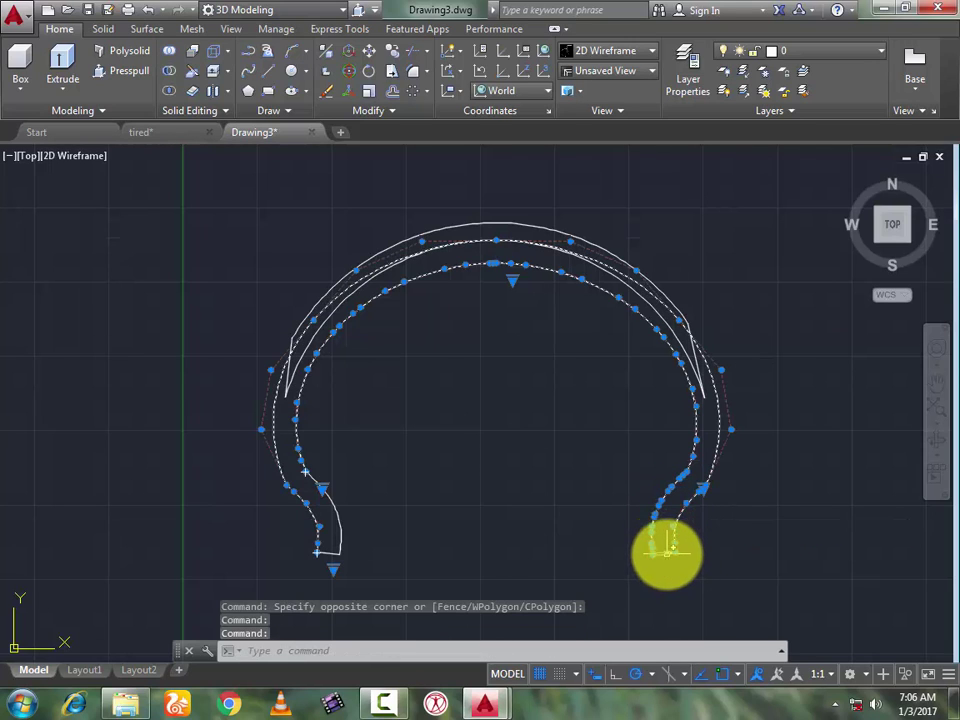
click(666, 553)
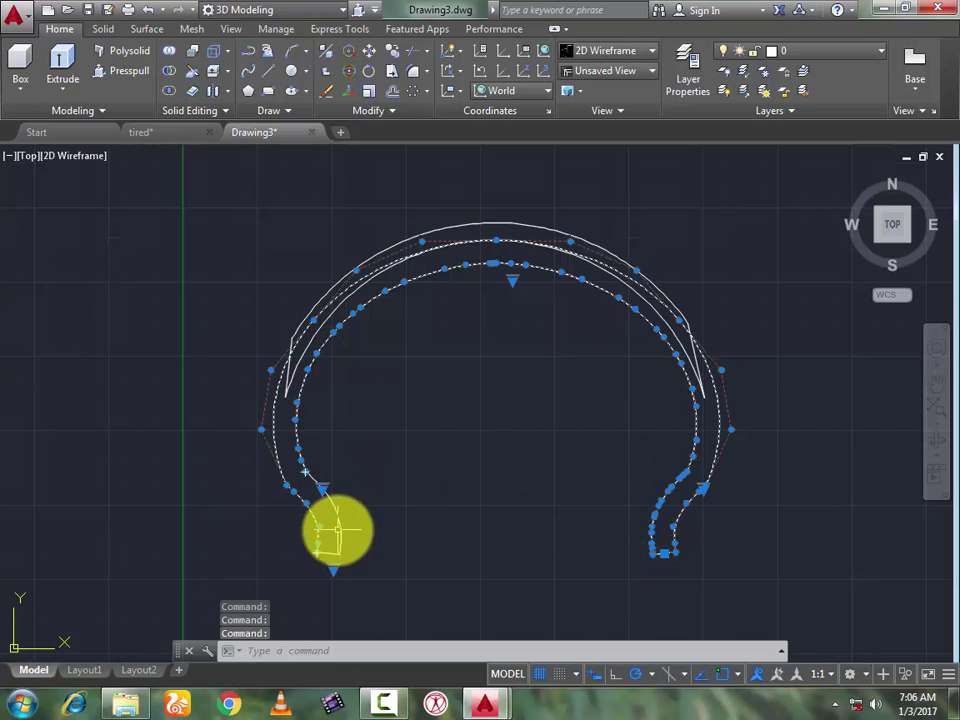
click(334, 532)
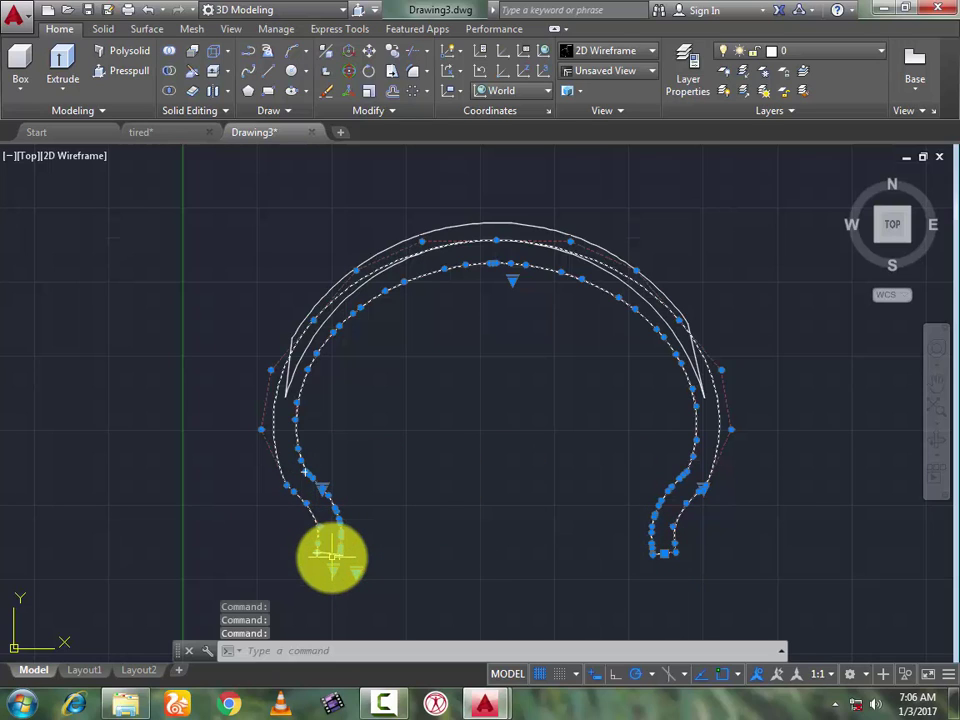
click(370, 108)
click(390, 160)
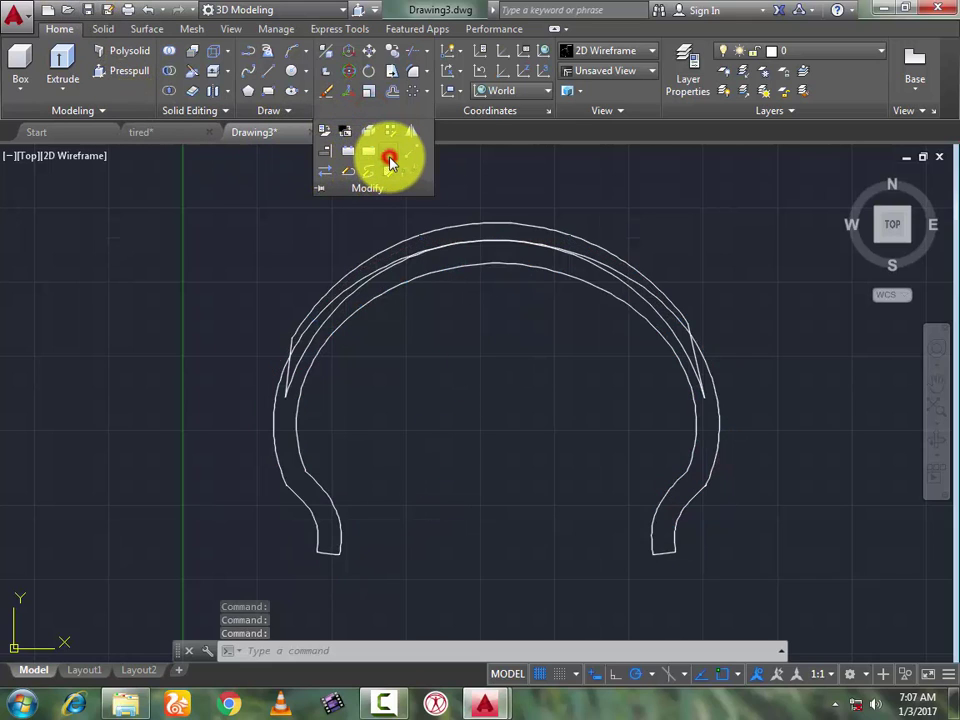
Step: Hide the joined wall profile, leaving only the tread outline displayed
click(435, 268)
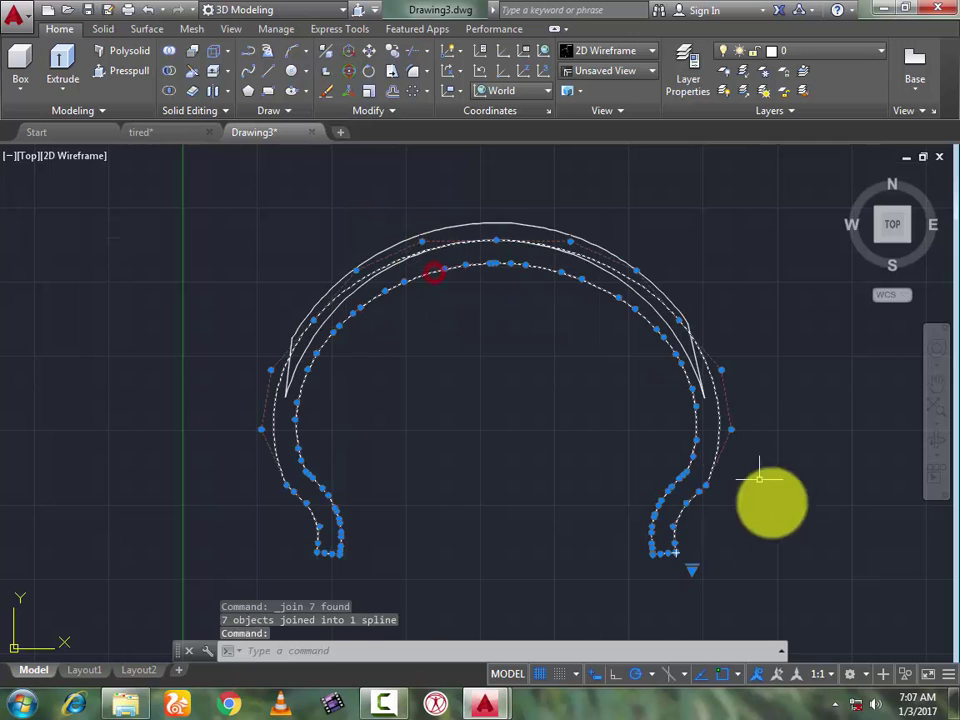
click(914, 675)
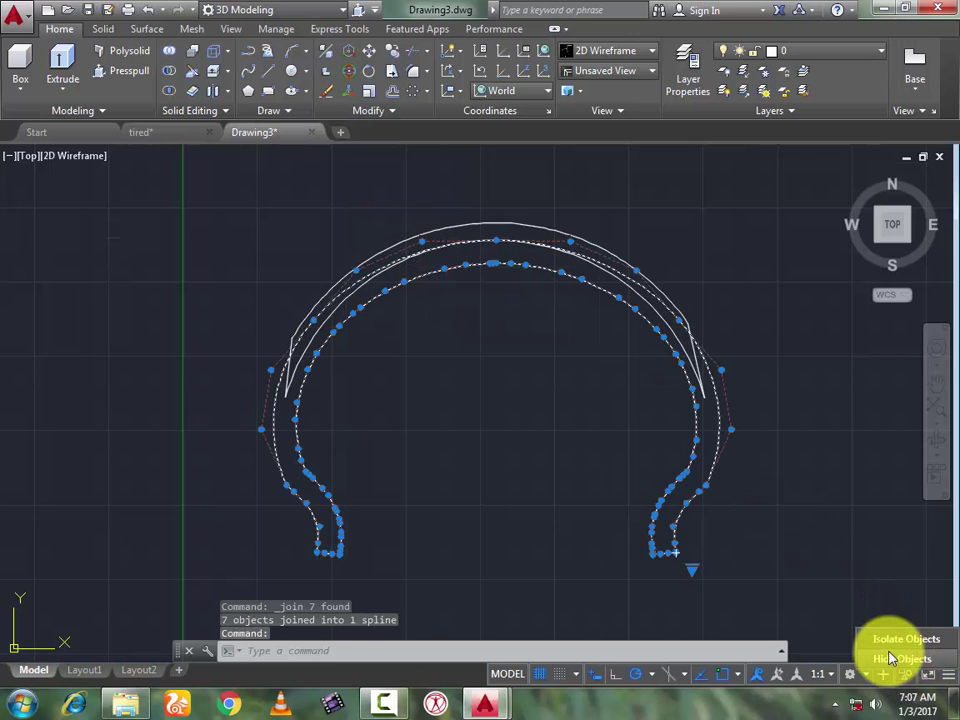
click(893, 658)
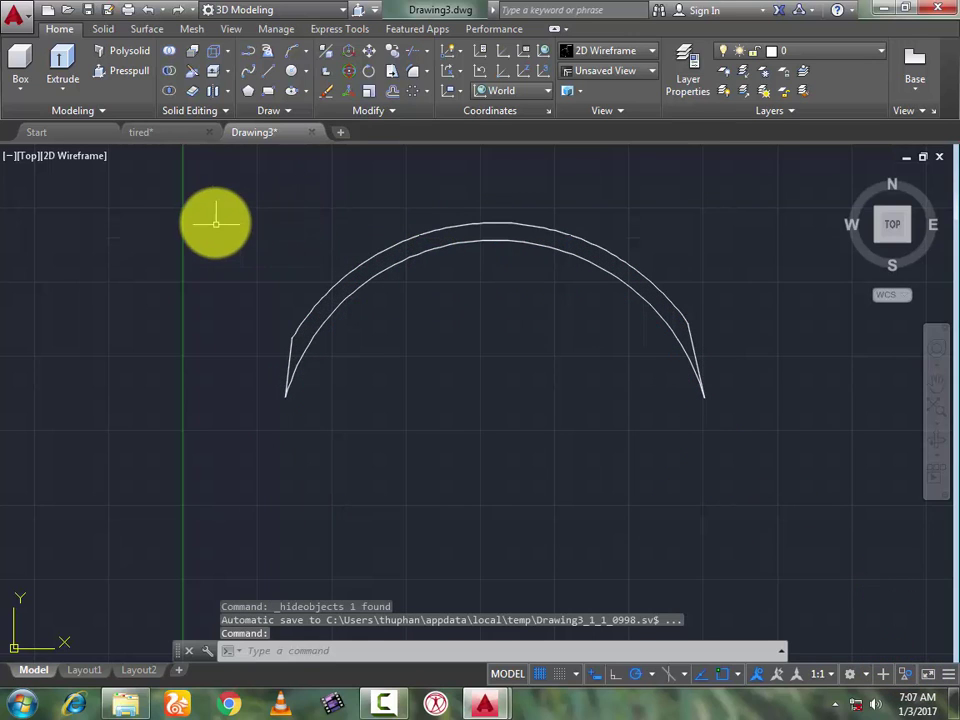
Step: Join the two tread arcs and their two slanted end lines into a single polyline
drag(215, 222, 857, 476)
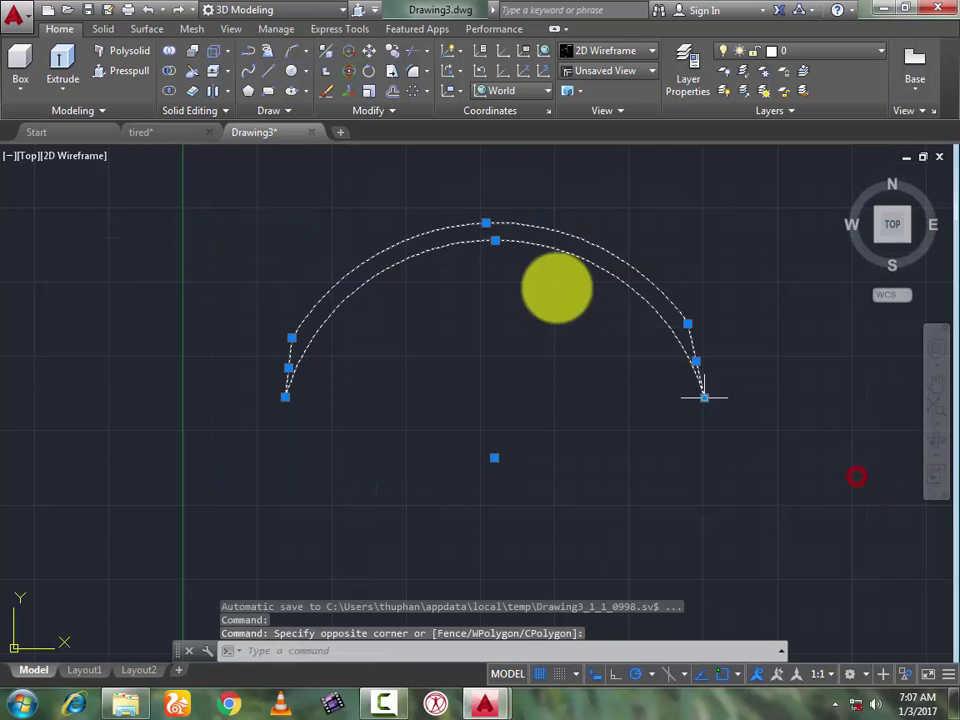
click(377, 106)
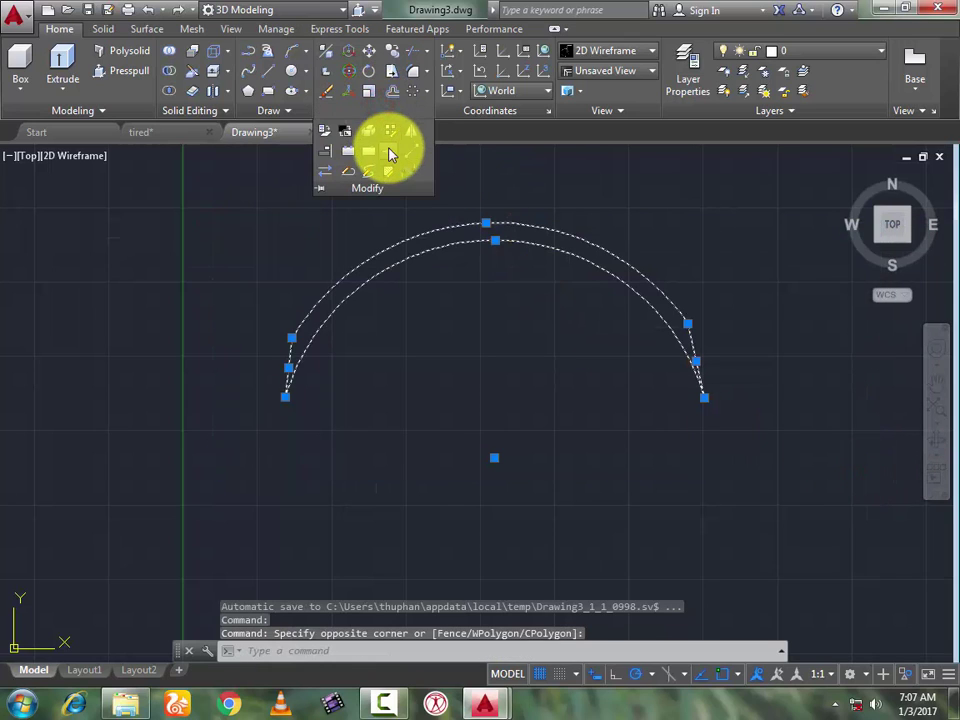
click(388, 150)
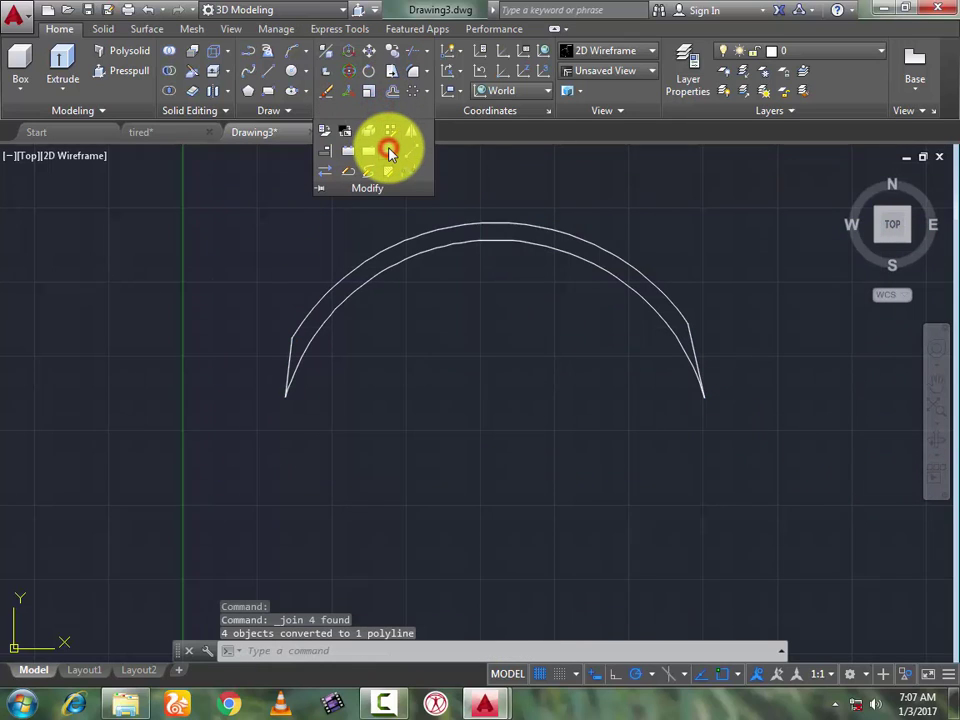
click(690, 213)
Step: Draw a horizontal line below the tread outline, extending past both ends of the outline
scroll(690, 213, down, 6)
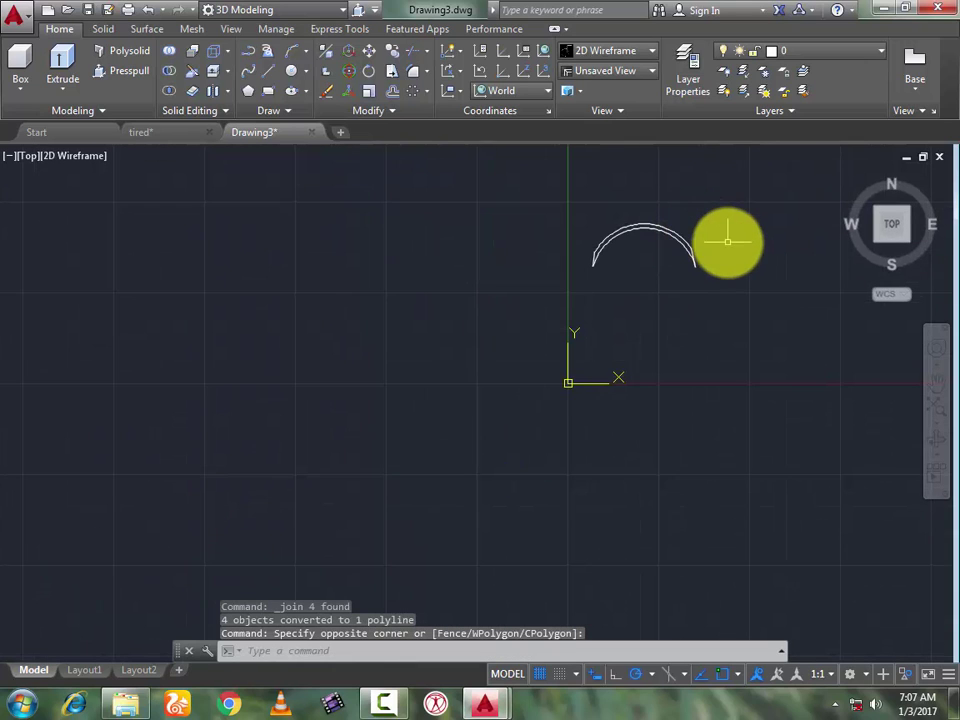
scroll(742, 242, up, 5)
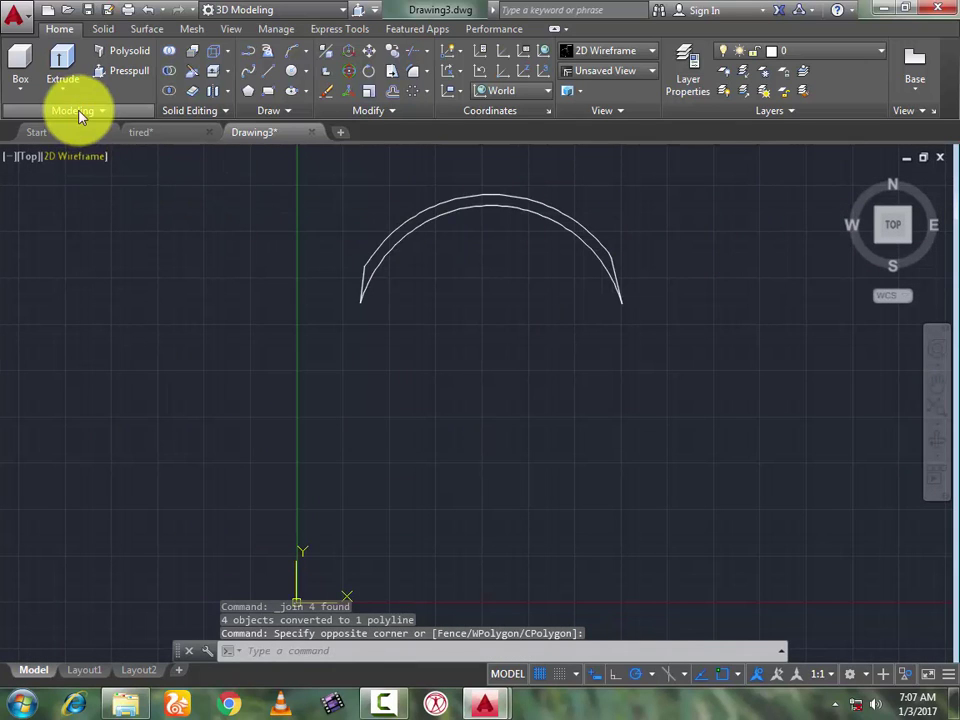
click(266, 76)
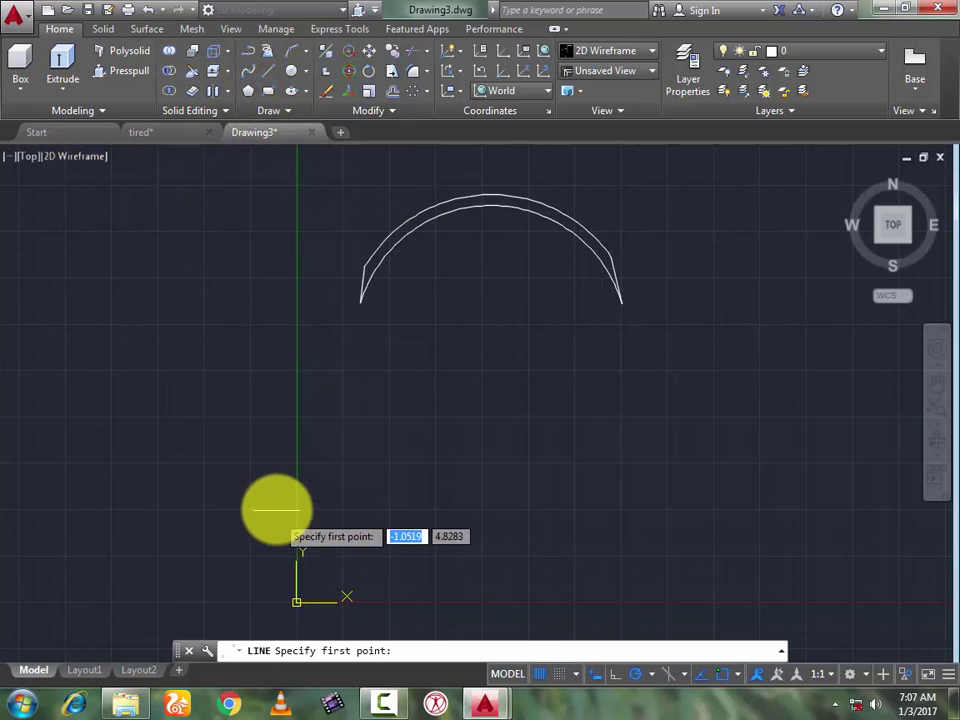
click(270, 514)
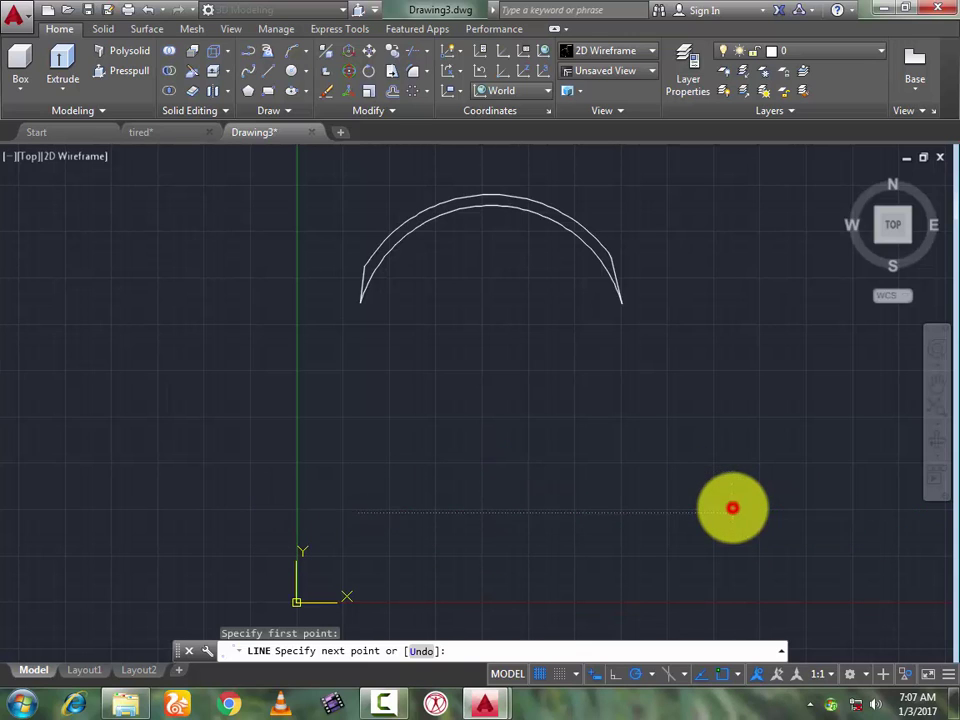
click(733, 510)
key(Return)
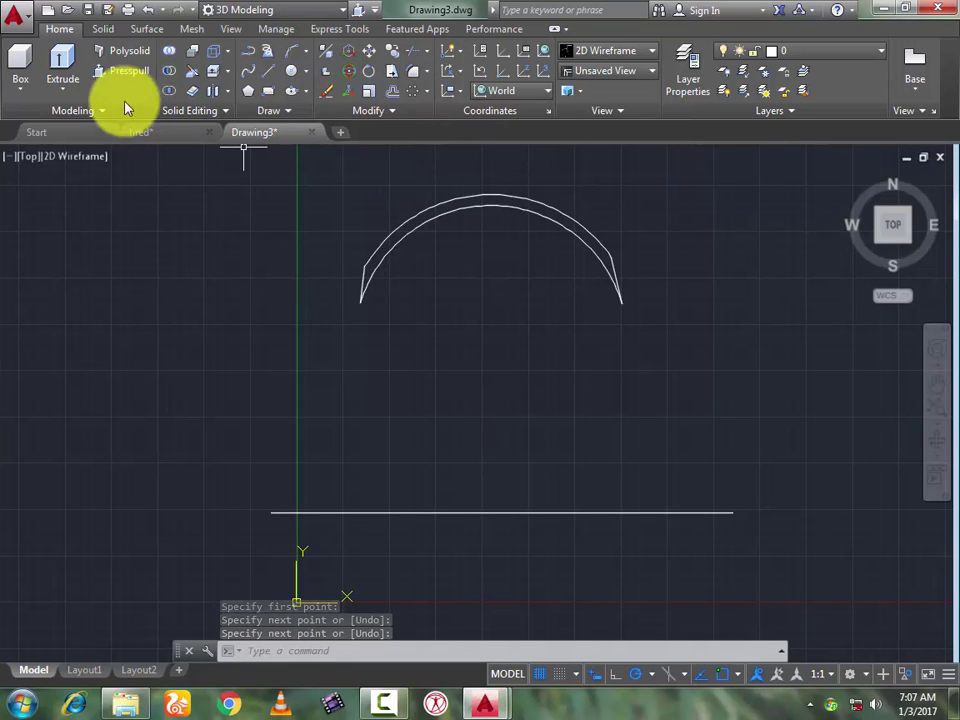
Step: Try revolving the tread outline 360 degrees with the horizontal line chosen as the axis object, and undo the revolve
click(75, 93)
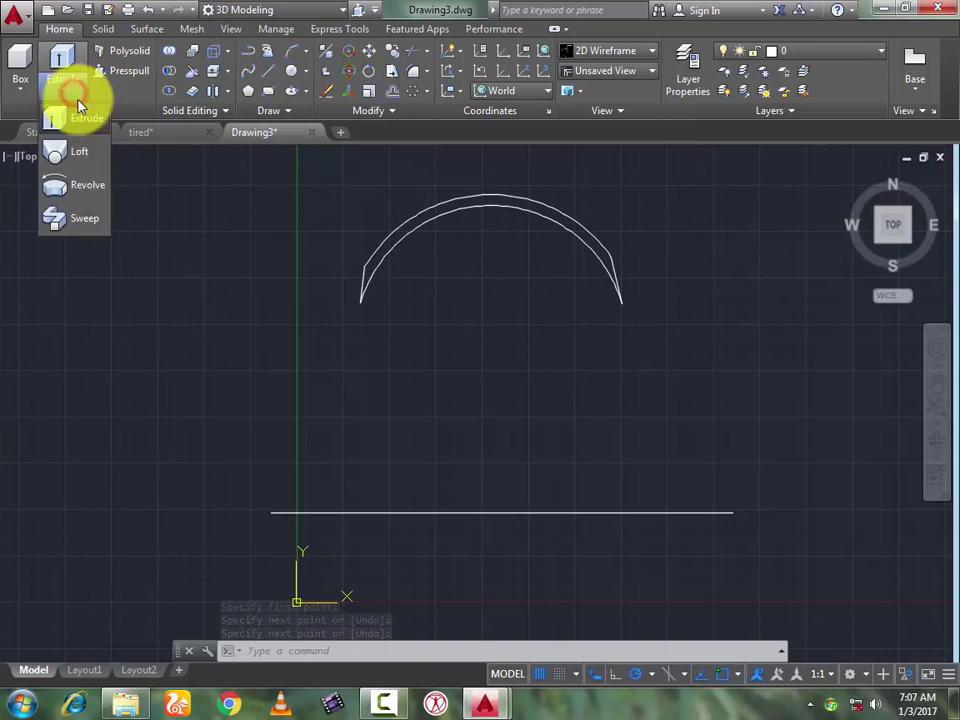
click(75, 186)
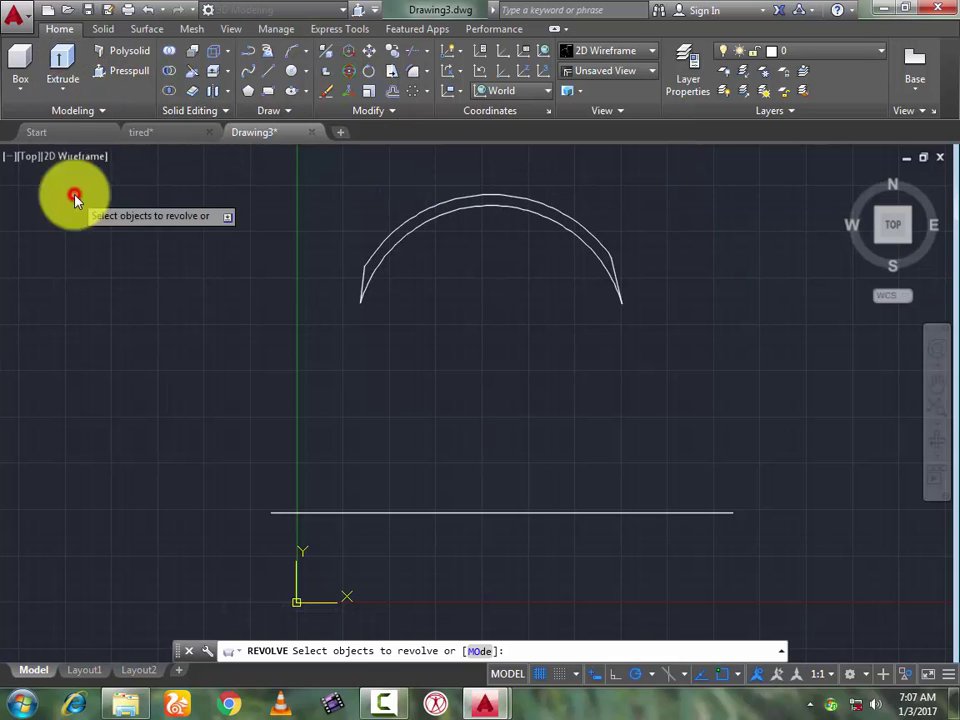
click(398, 231)
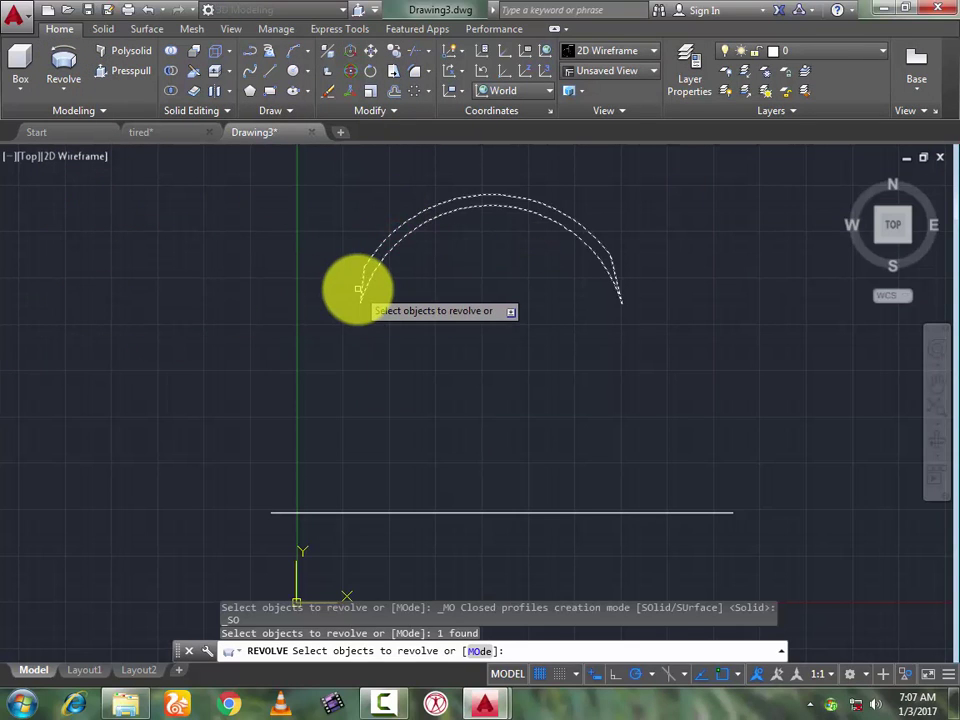
key(Return)
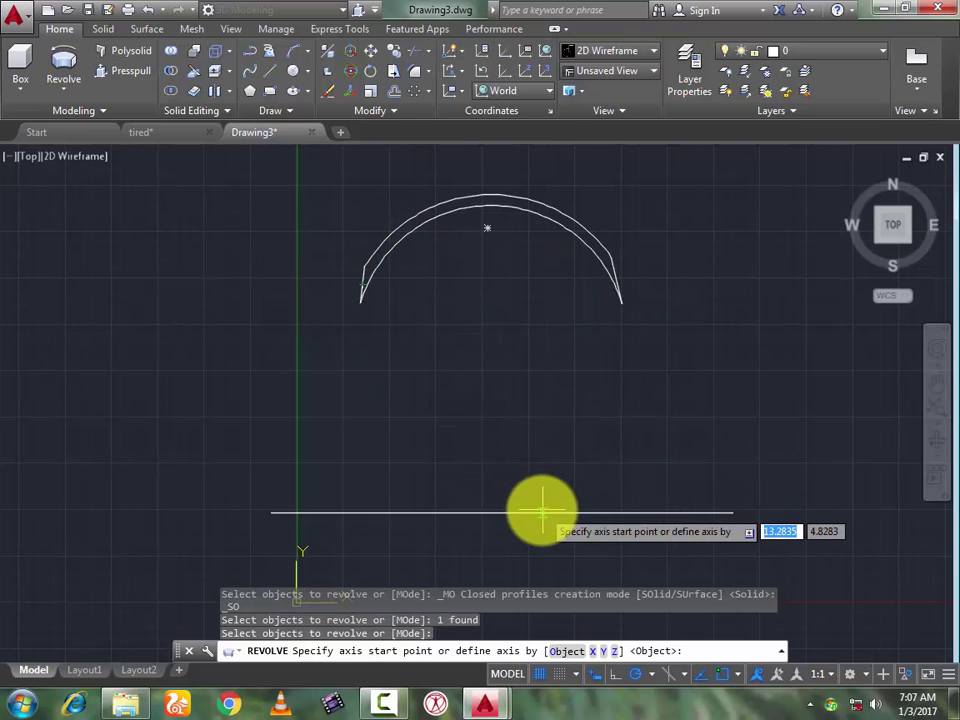
click(563, 652)
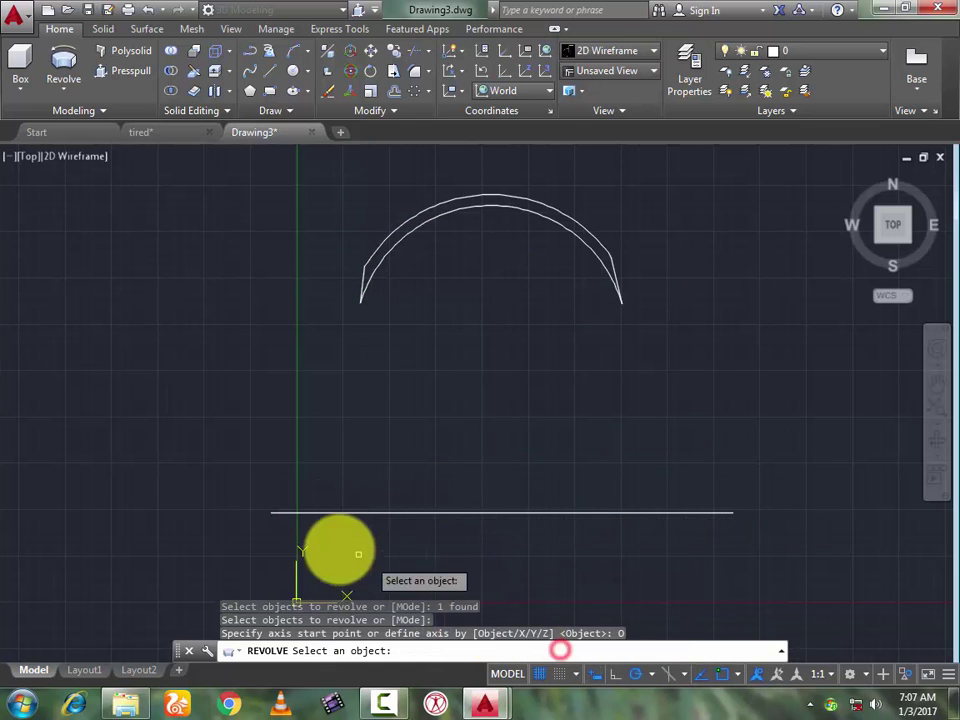
click(325, 514)
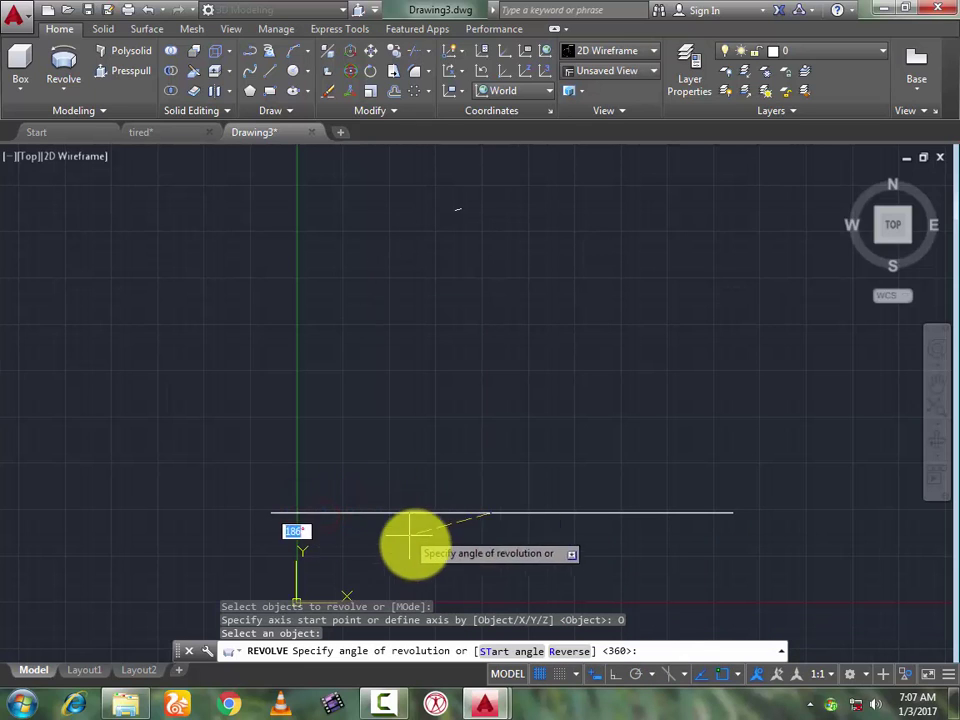
key(Return)
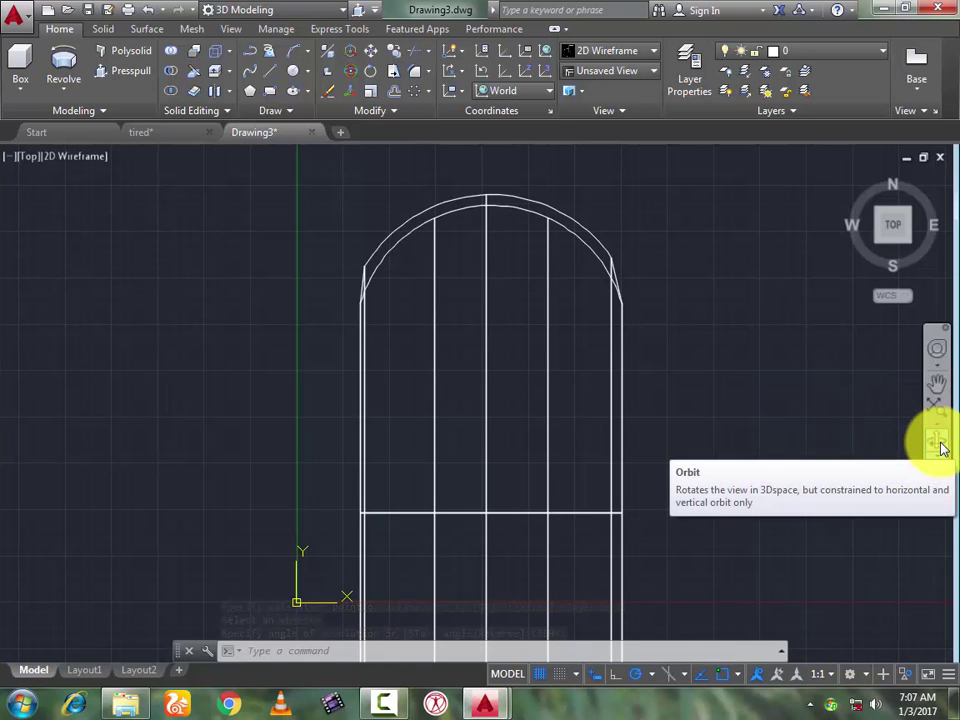
key(ctrl+z)
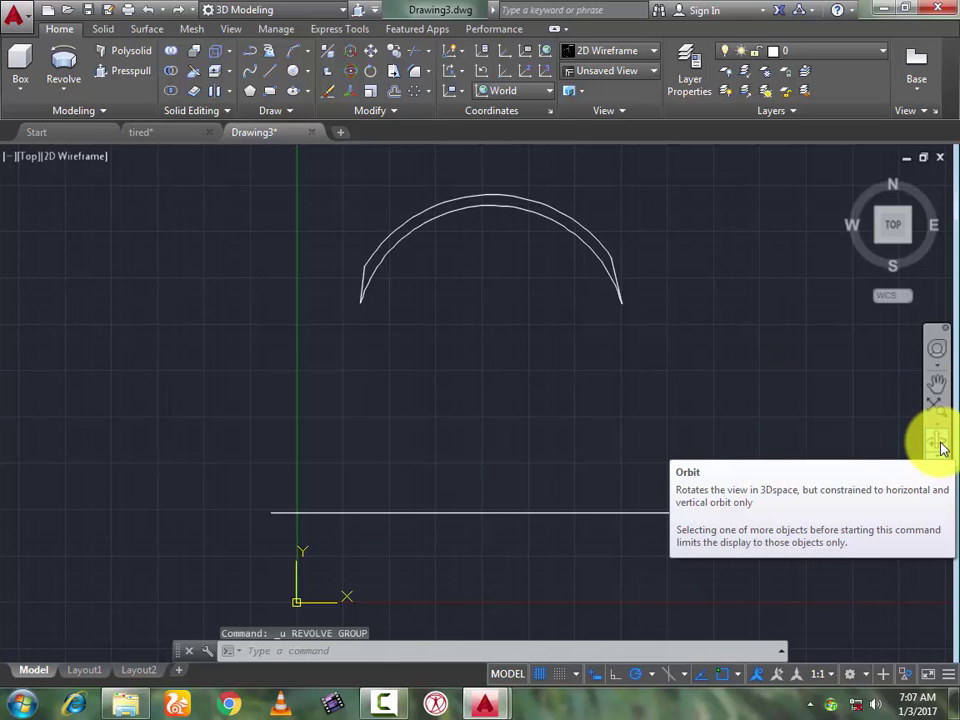
Step: Revolve the tread outline a full 360 degrees about an axis defined by the two endpoints of the horizontal line
click(63, 62)
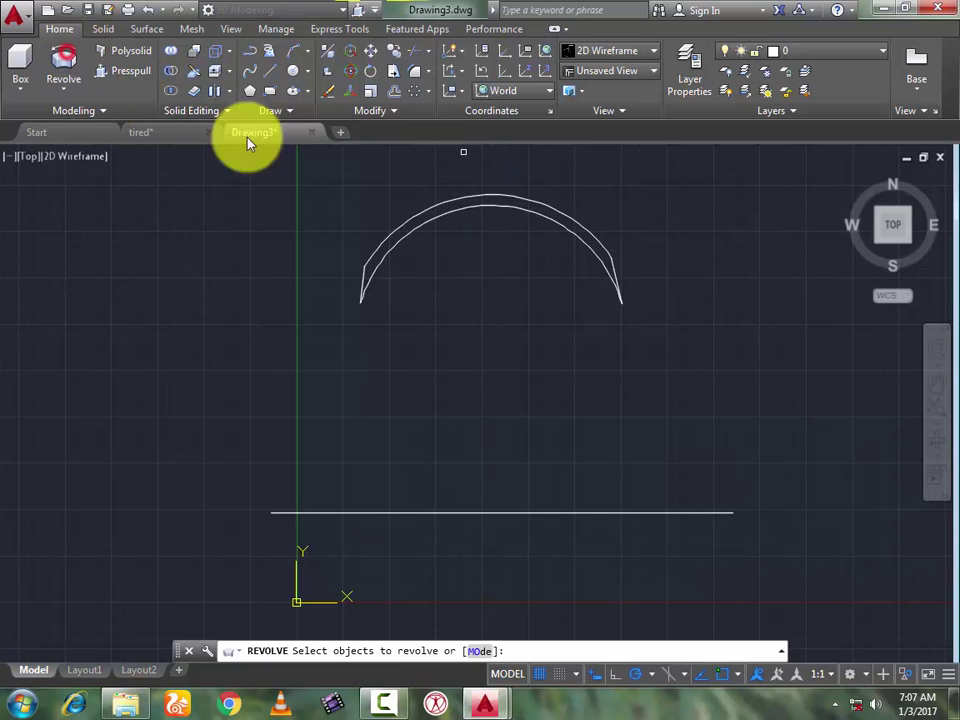
click(391, 231)
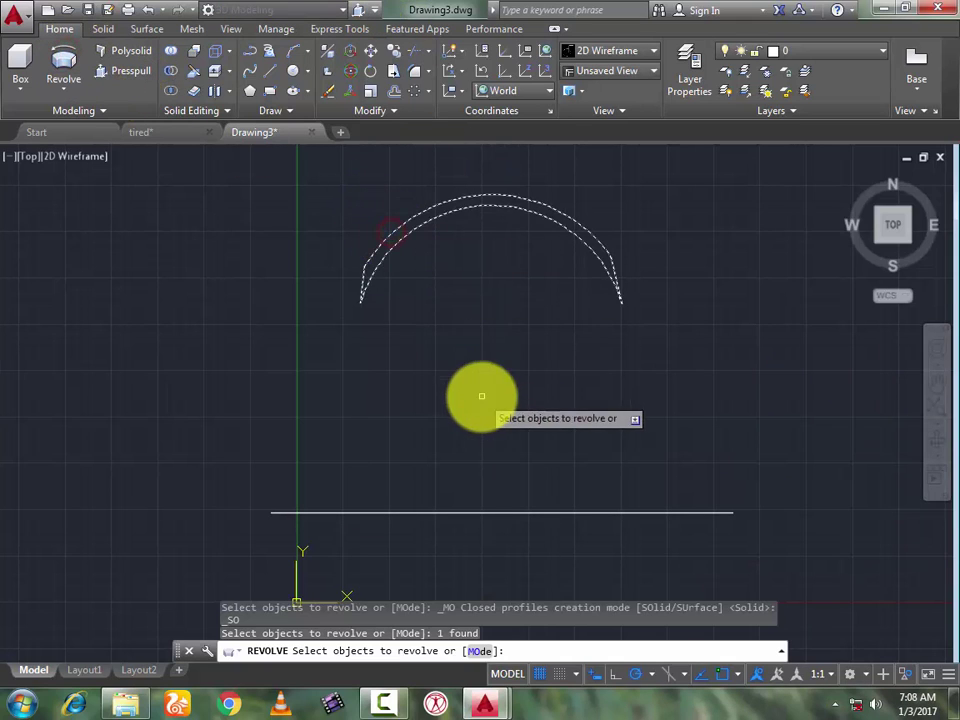
key(Return)
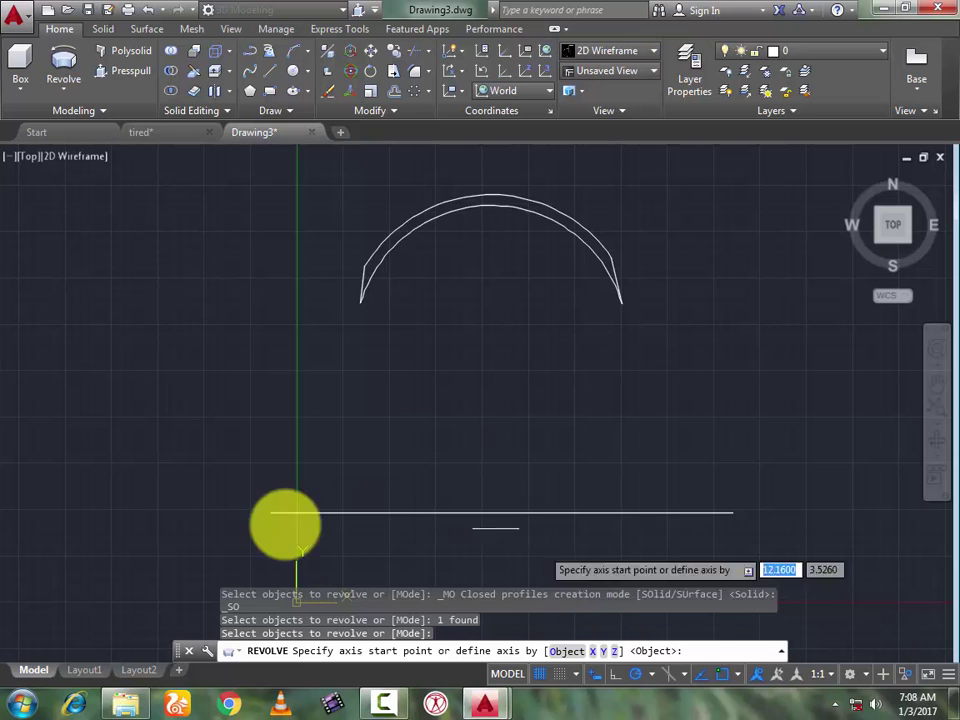
click(271, 512)
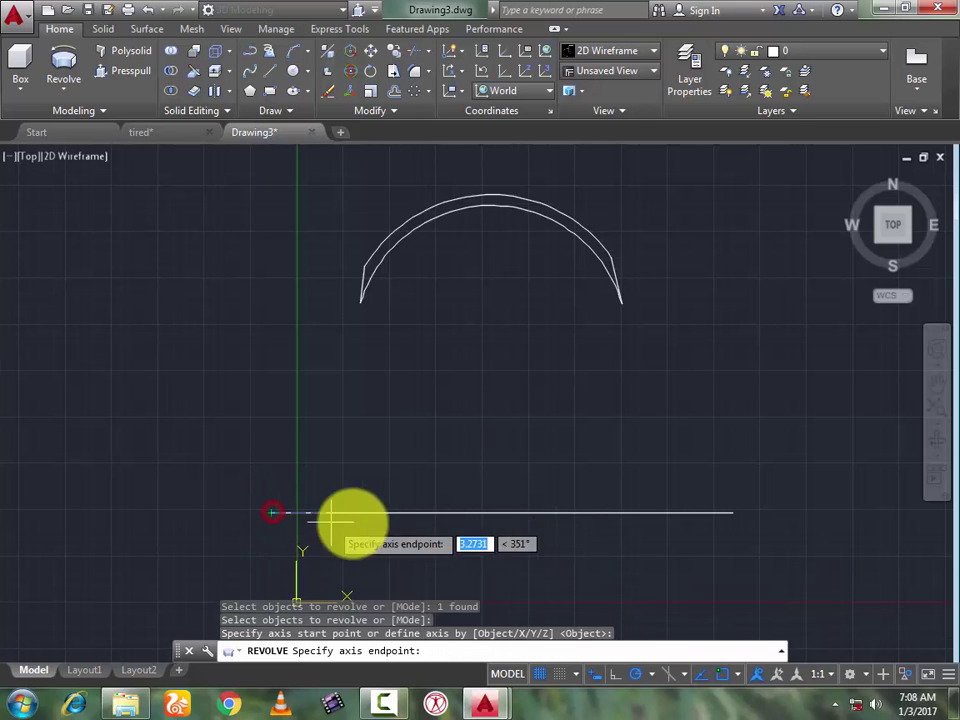
click(733, 513)
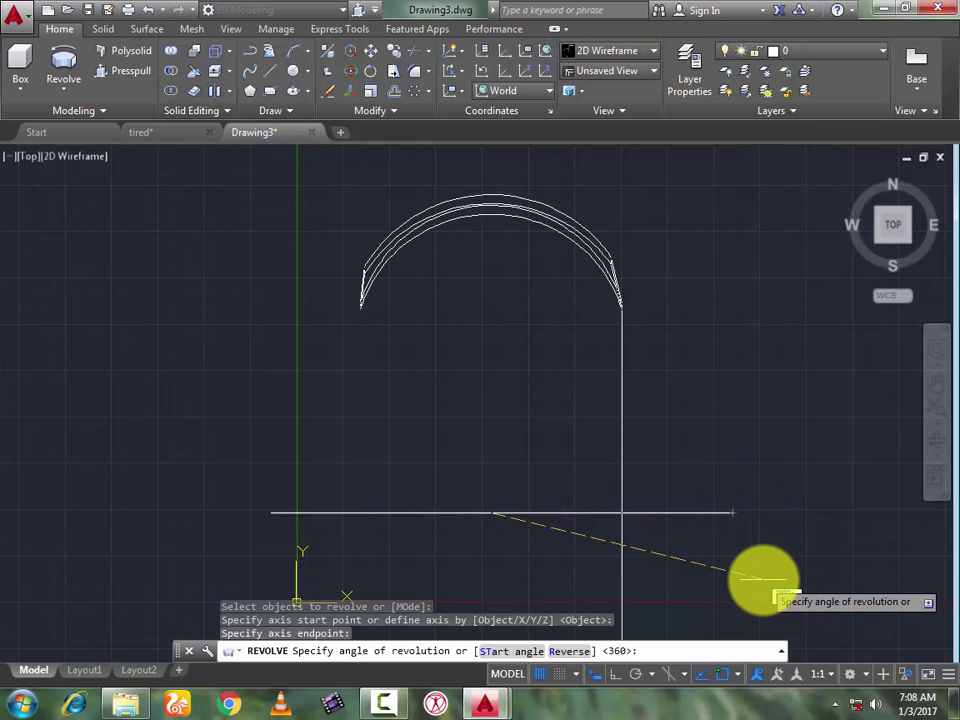
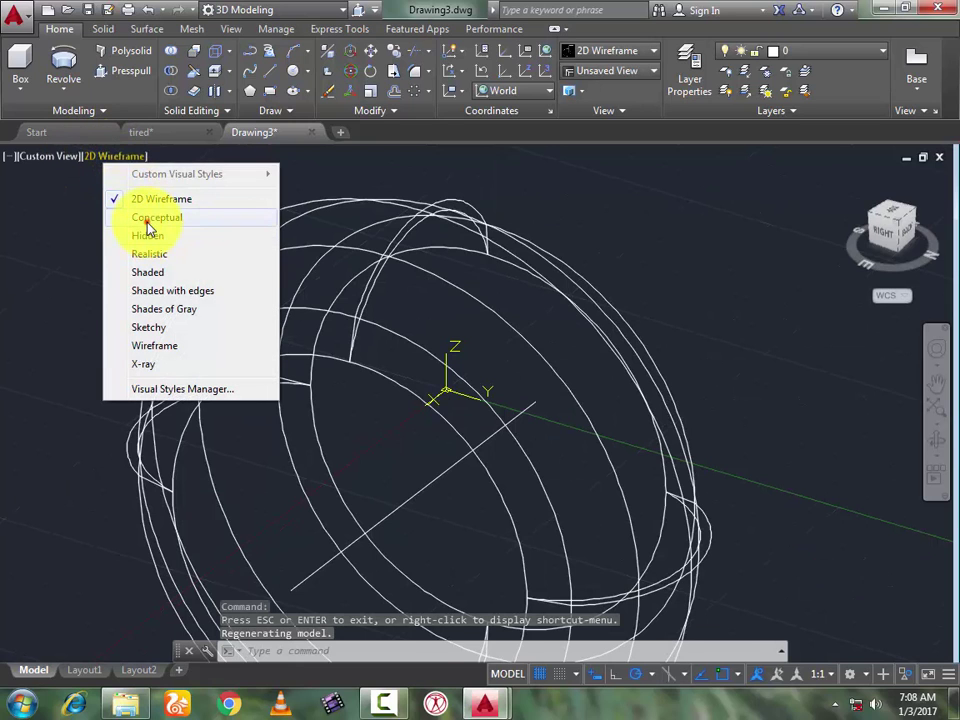
Step: Display the revolved tread solid in the Conceptual visual style
click(148, 220)
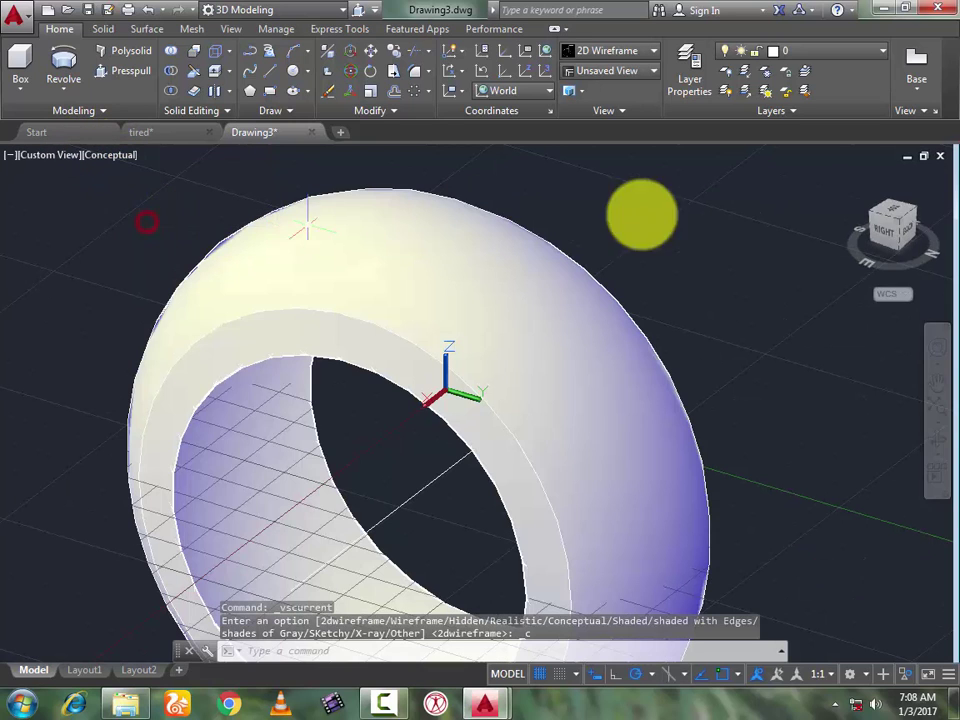
click(934, 440)
drag(820, 428, 695, 419)
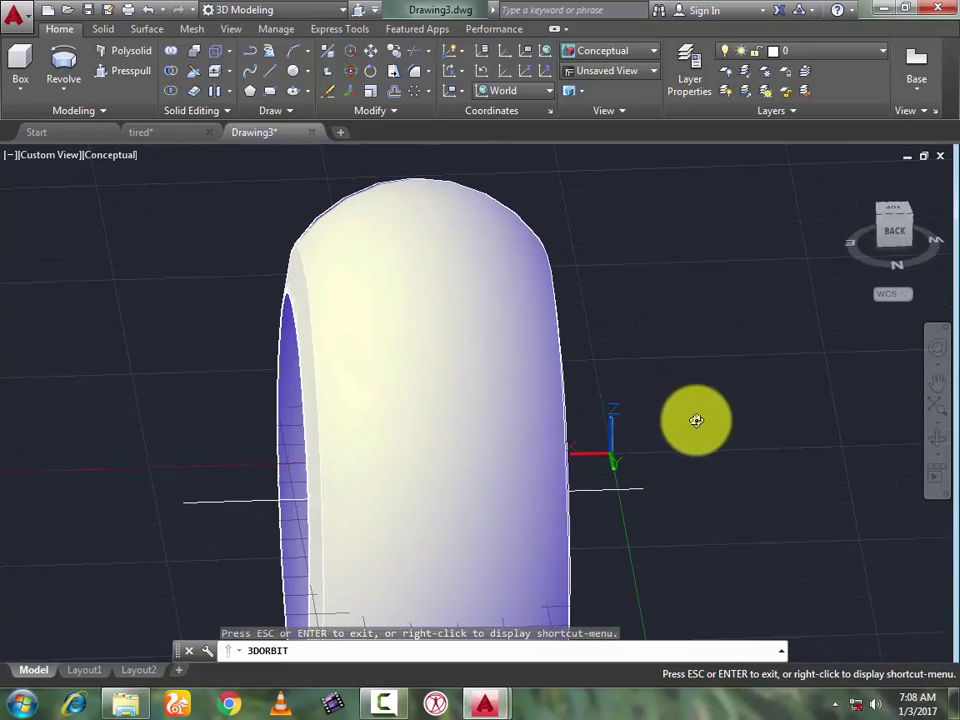
key(Escape)
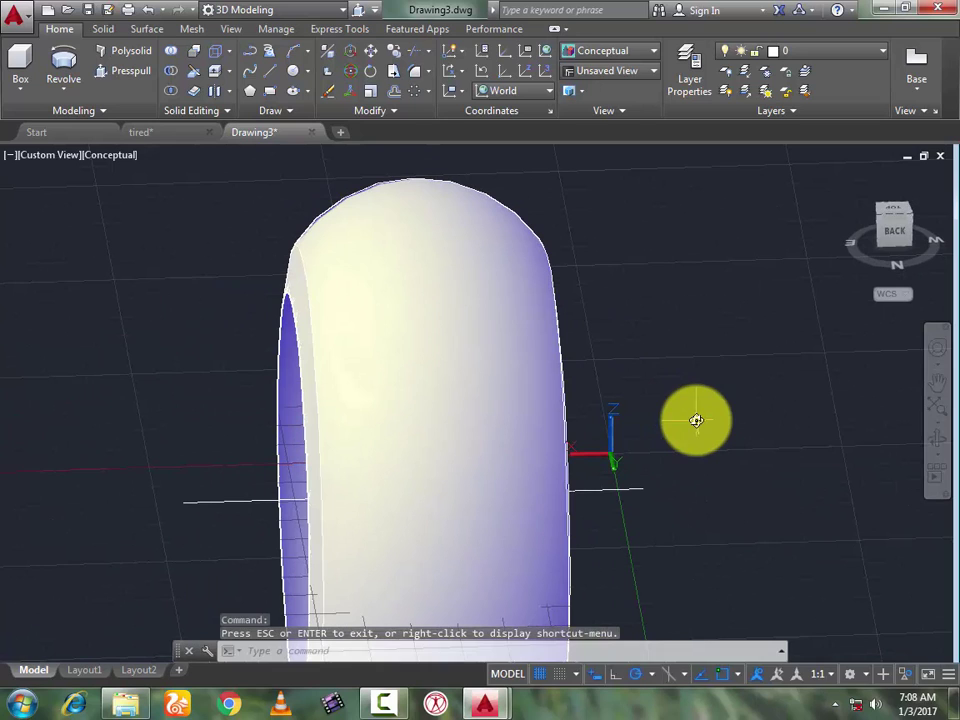
Step: Move the UCS origin about 18.25 units up along the Z axis, above the tread solid
click(500, 73)
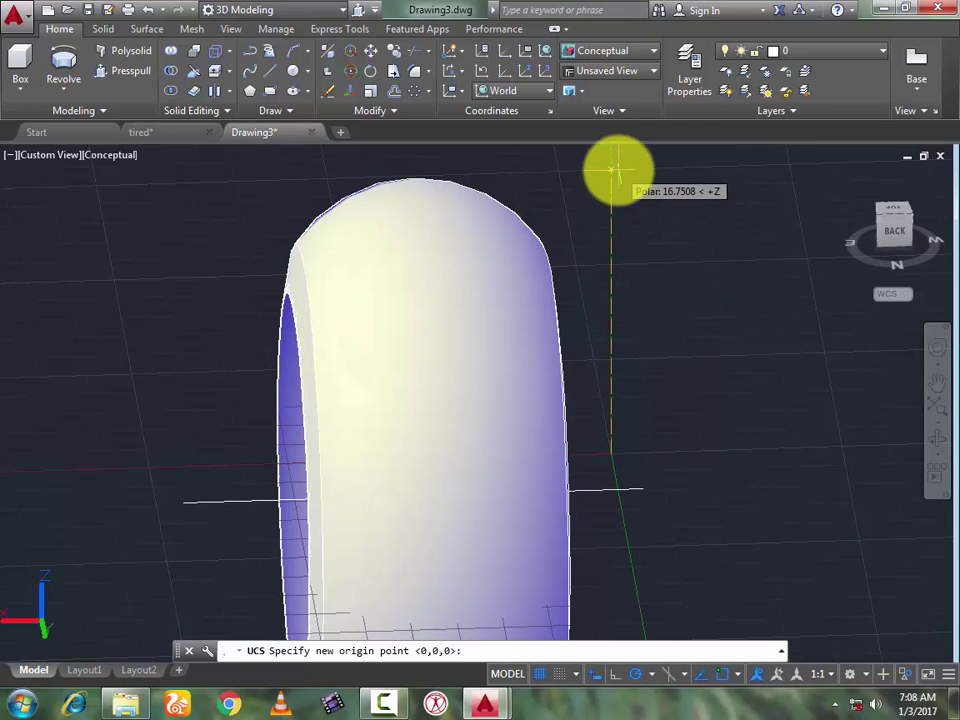
scroll(617, 172, down, 2)
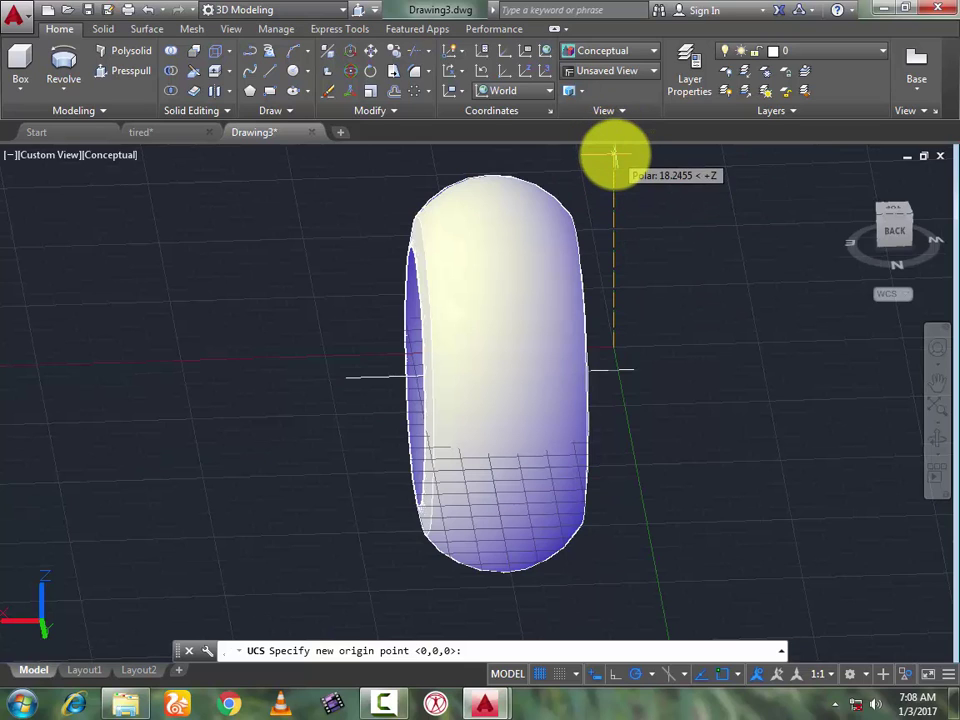
click(614, 155)
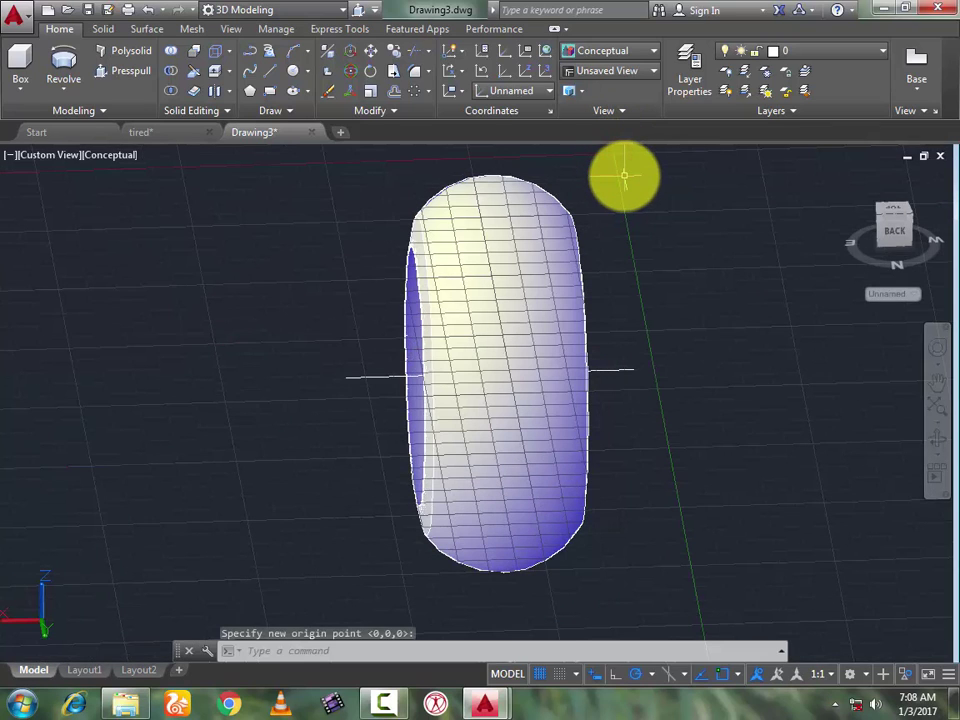
Step: In the north-up top view, draw a three-point arc from beside the tread's west edge to the tread's center
scroll(624, 175, down, 5)
scroll(624, 178, up, 2)
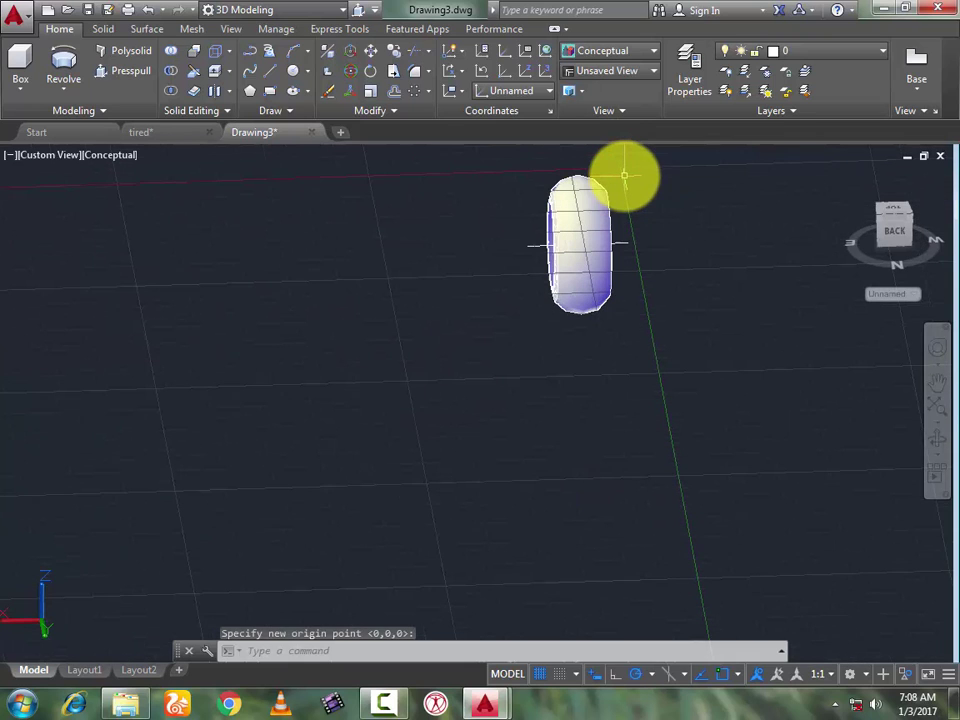
click(936, 402)
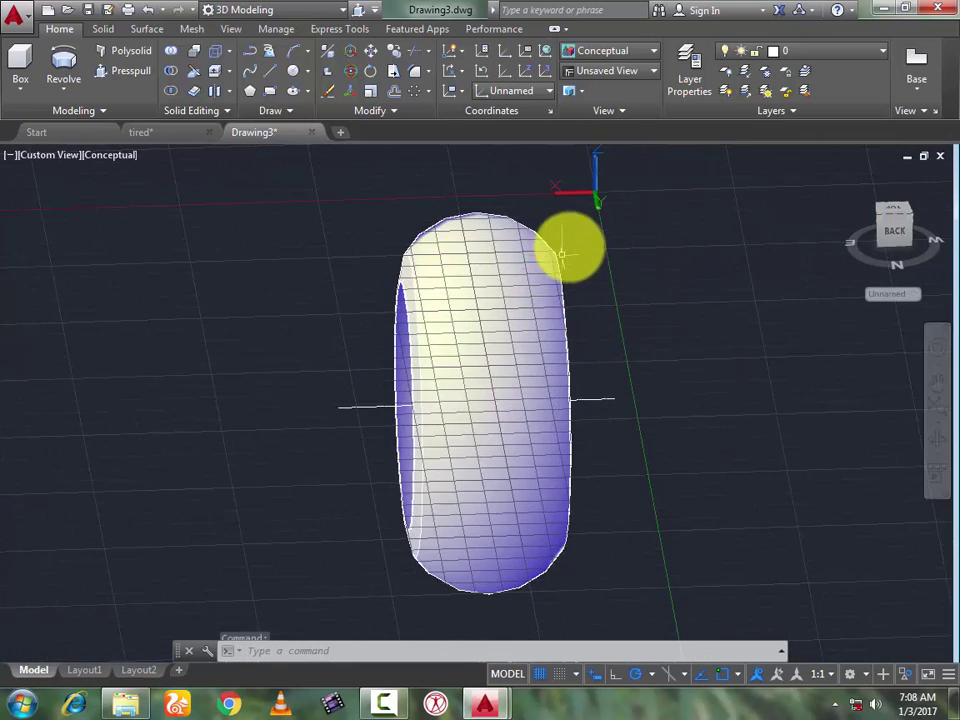
click(905, 218)
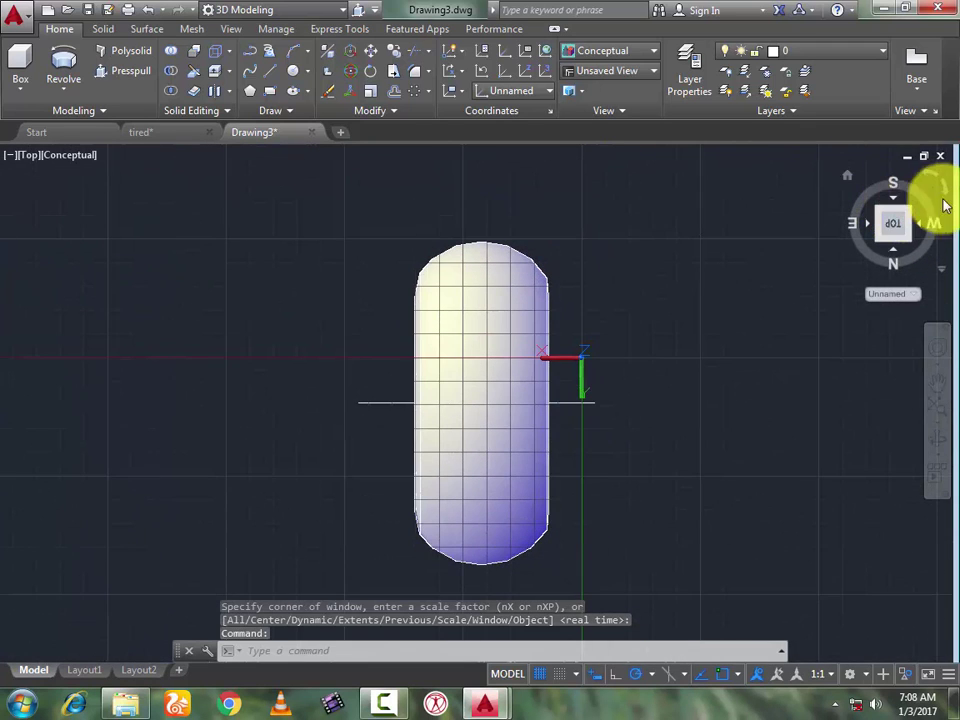
click(945, 191)
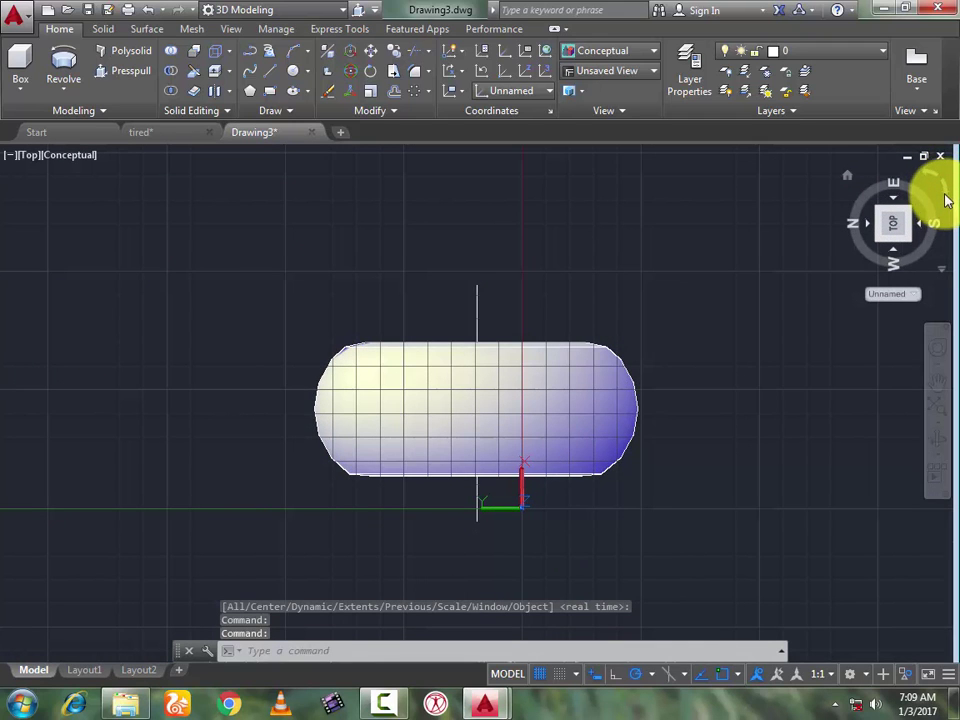
click(945, 191)
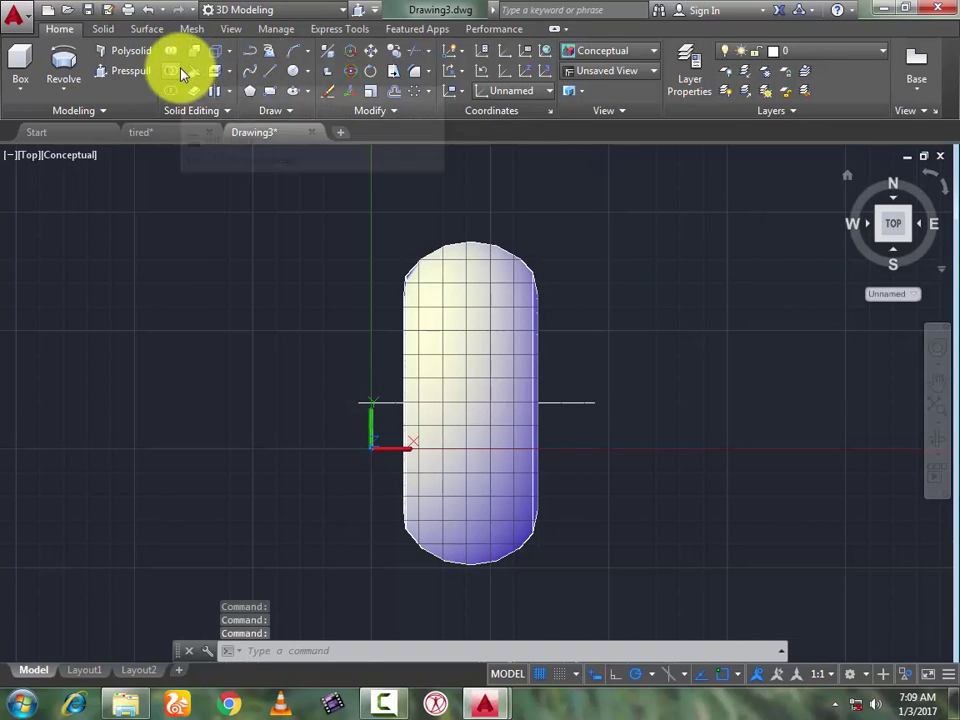
click(291, 57)
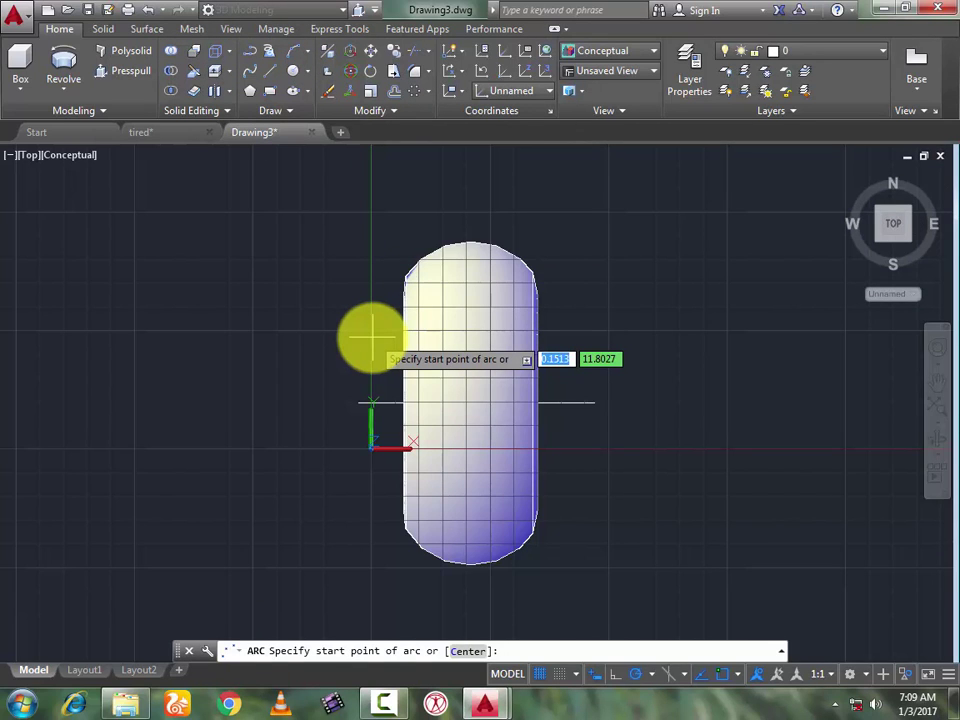
click(372, 338)
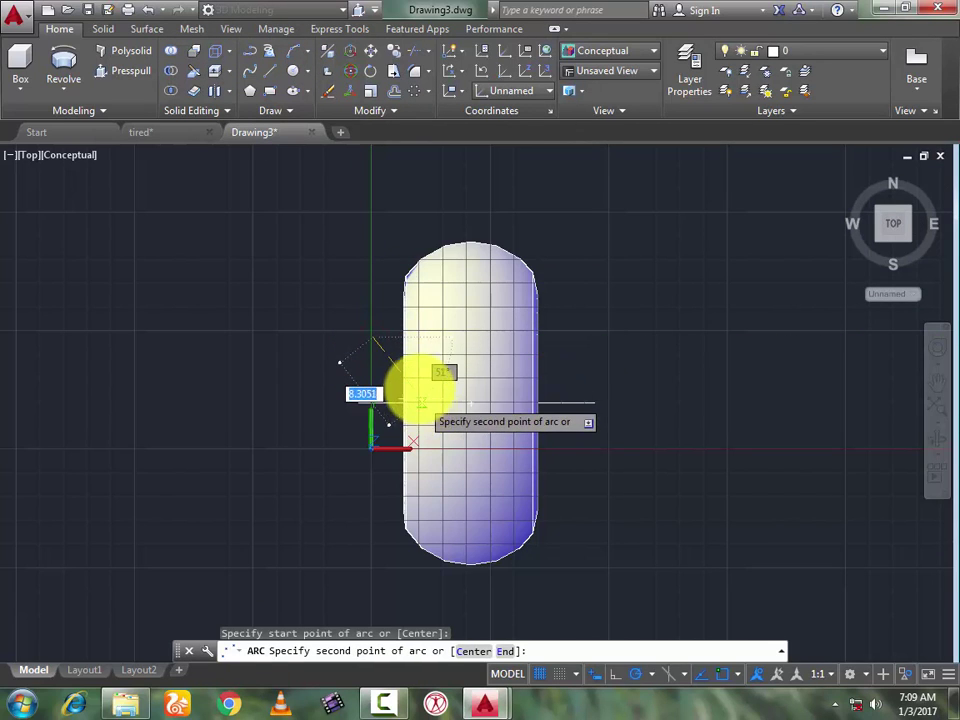
click(397, 355)
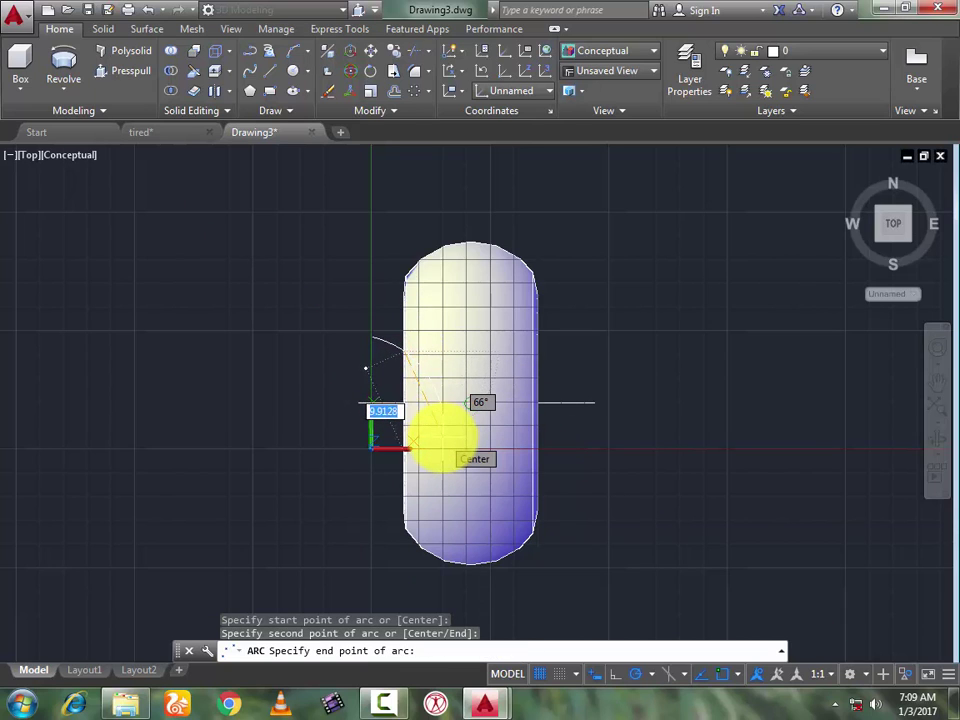
click(442, 437)
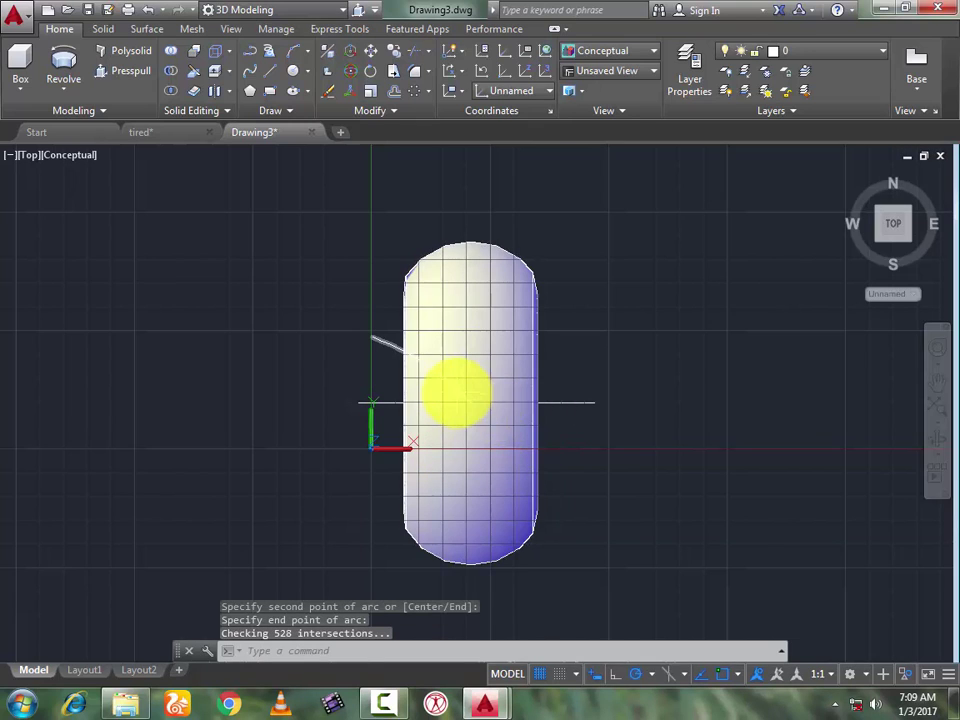
Step: Try to stretch the tread arc's inner endpoint southwest, below the horizontal axis line
click(456, 392)
click(469, 406)
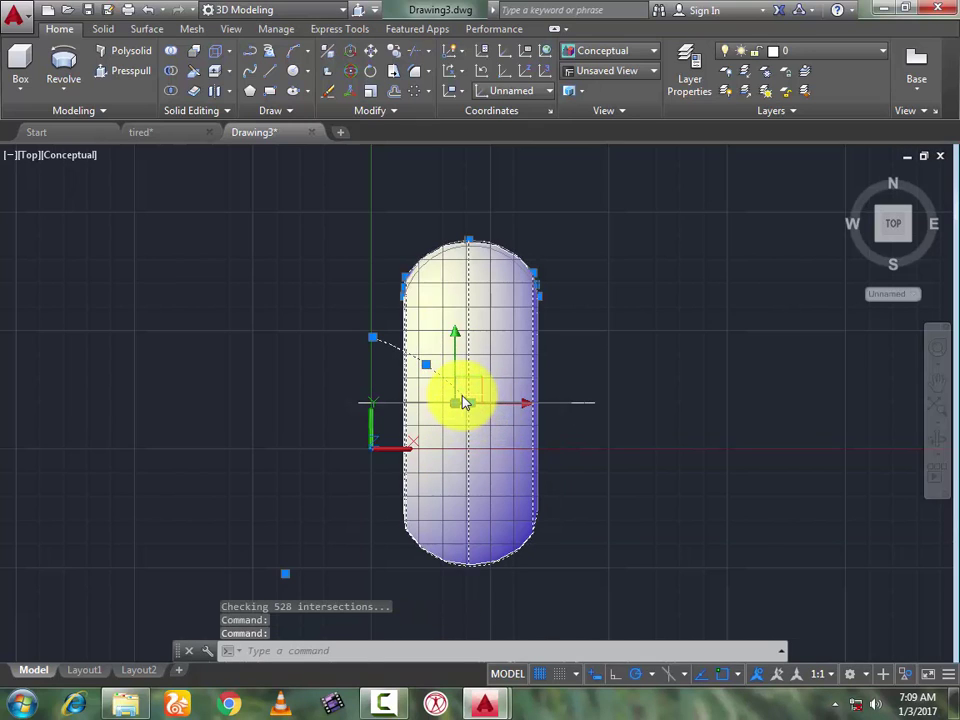
key(Escape)
click(473, 324)
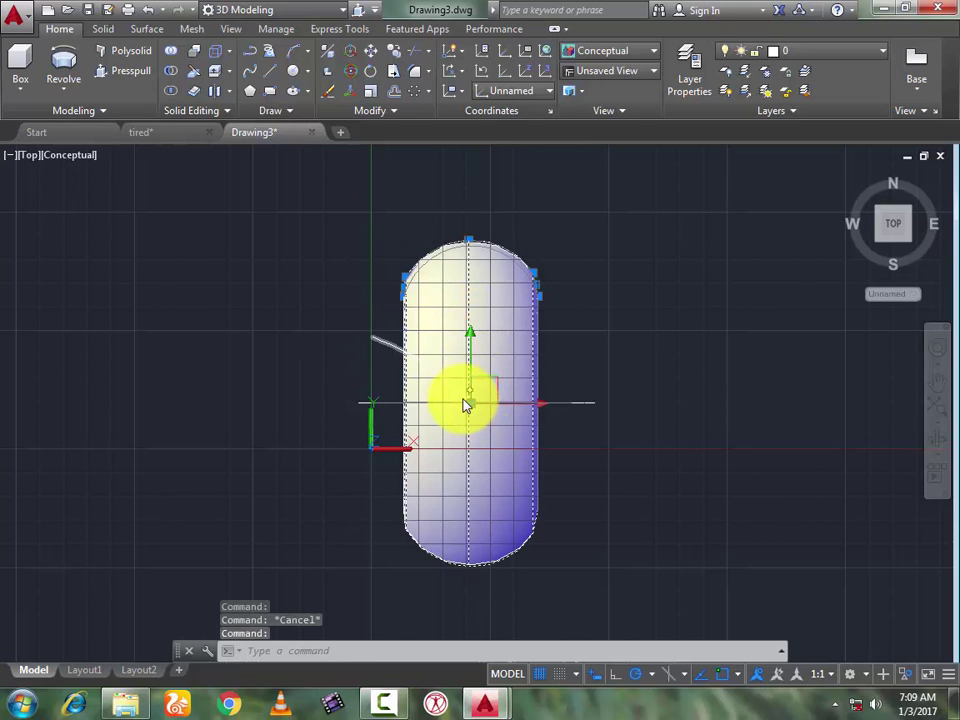
key(Escape)
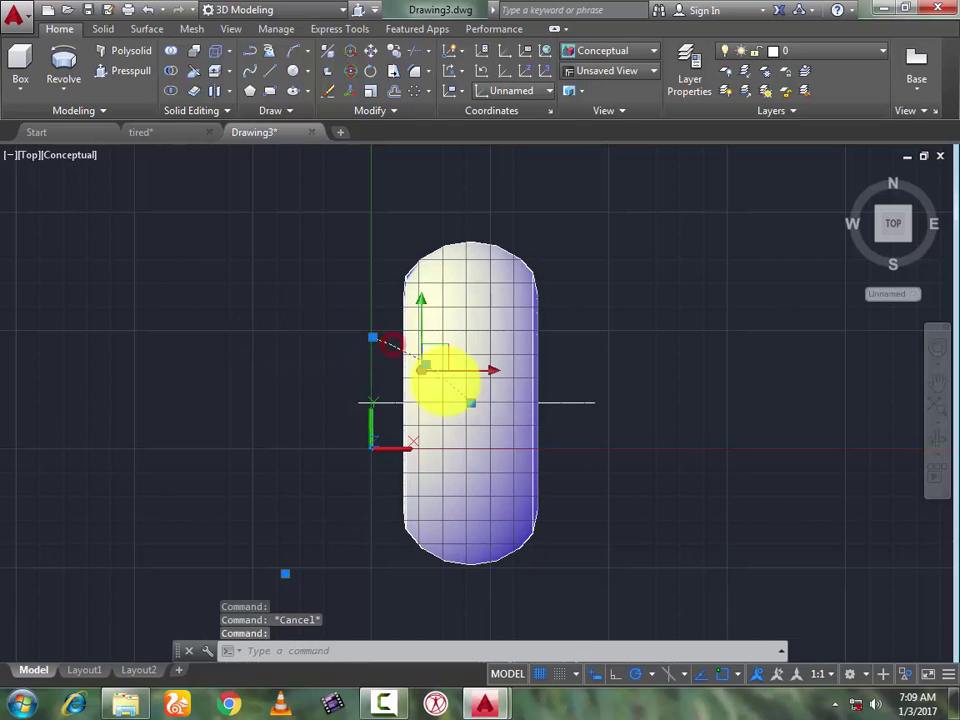
click(470, 402)
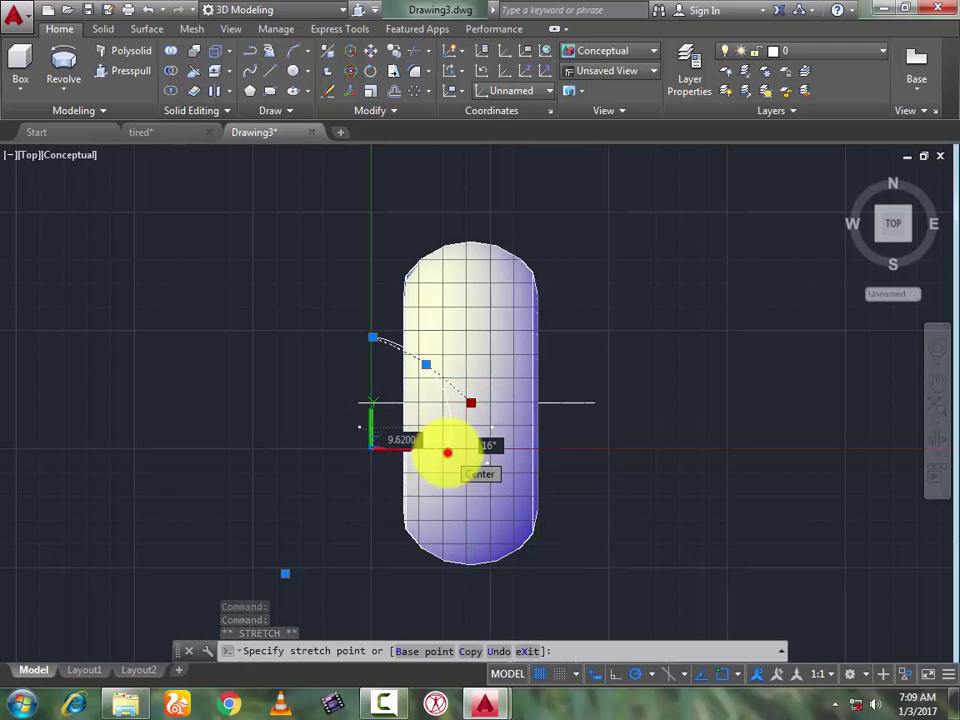
click(447, 451)
click(372, 337)
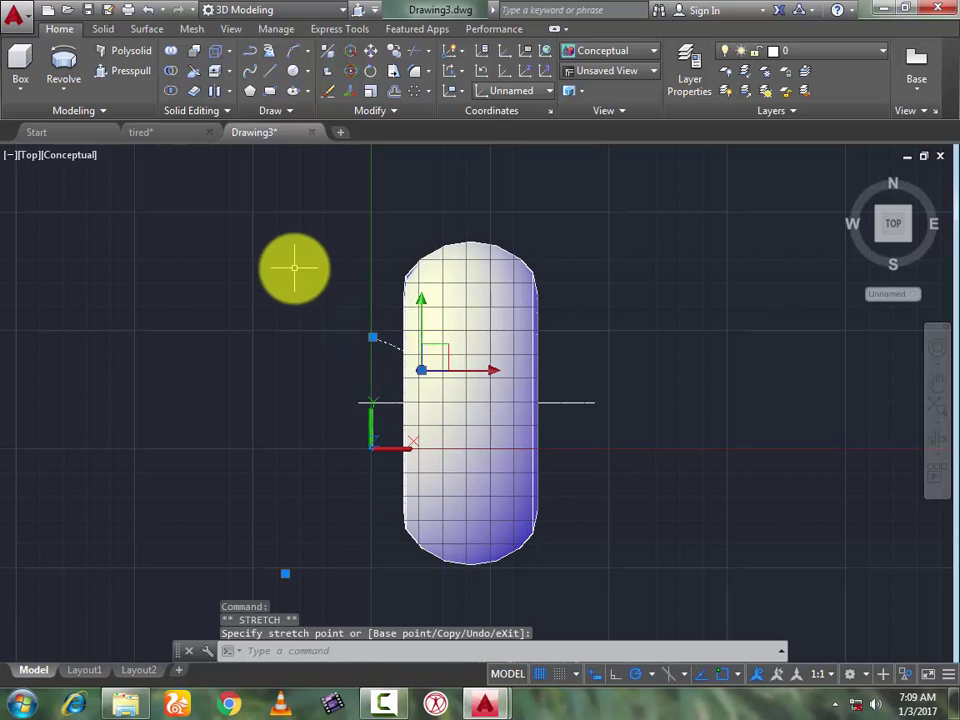
key(Escape)
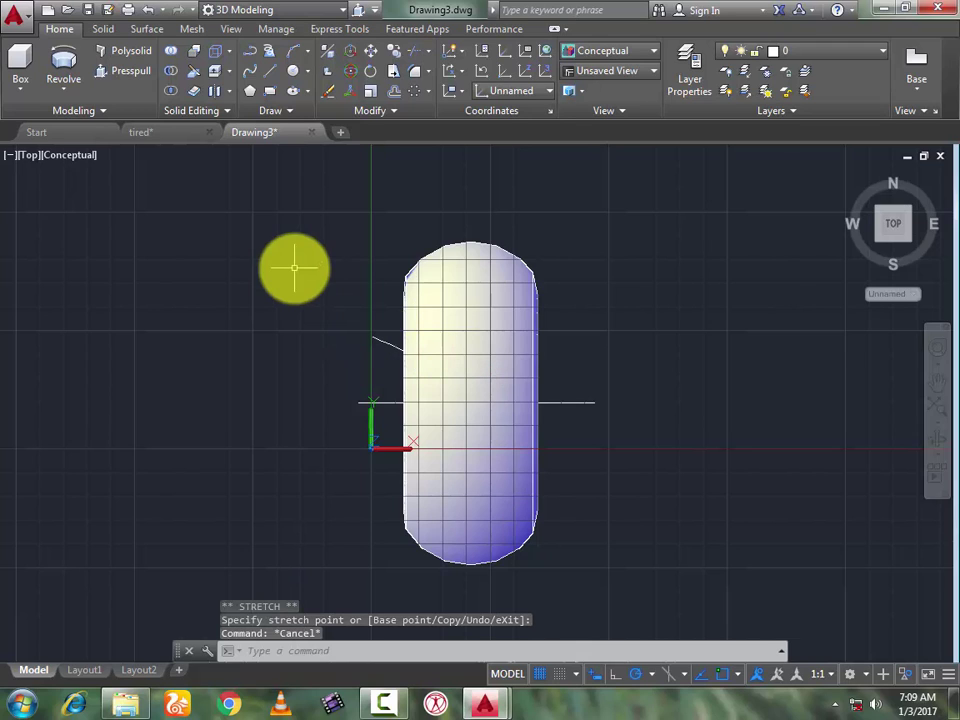
Step: Display the model in the 2D Wireframe visual style
click(75, 156)
click(76, 155)
click(78, 157)
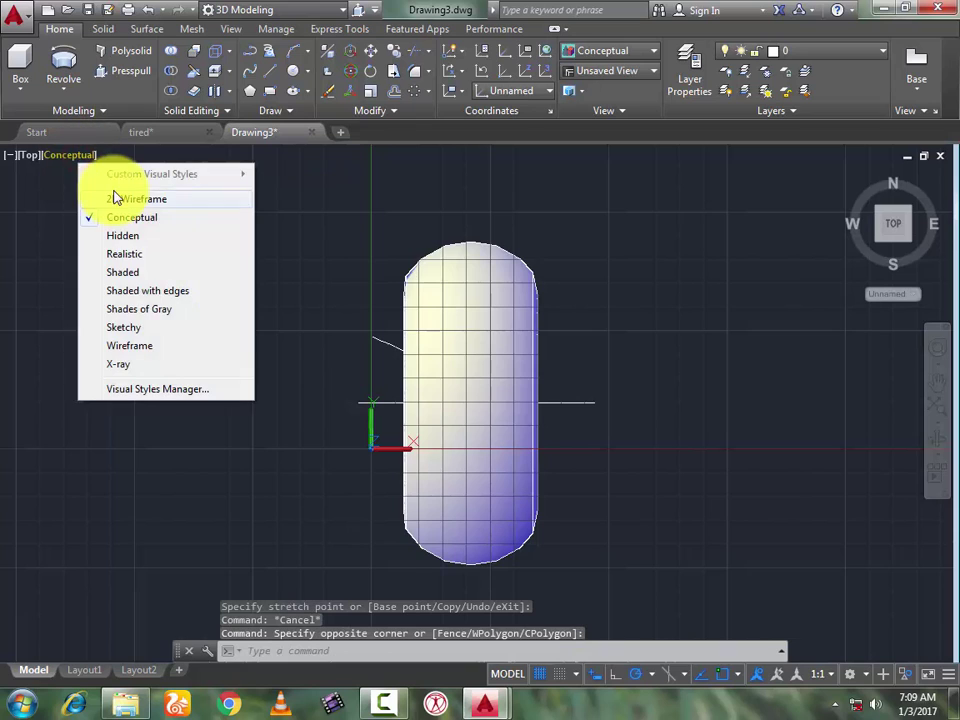
click(118, 196)
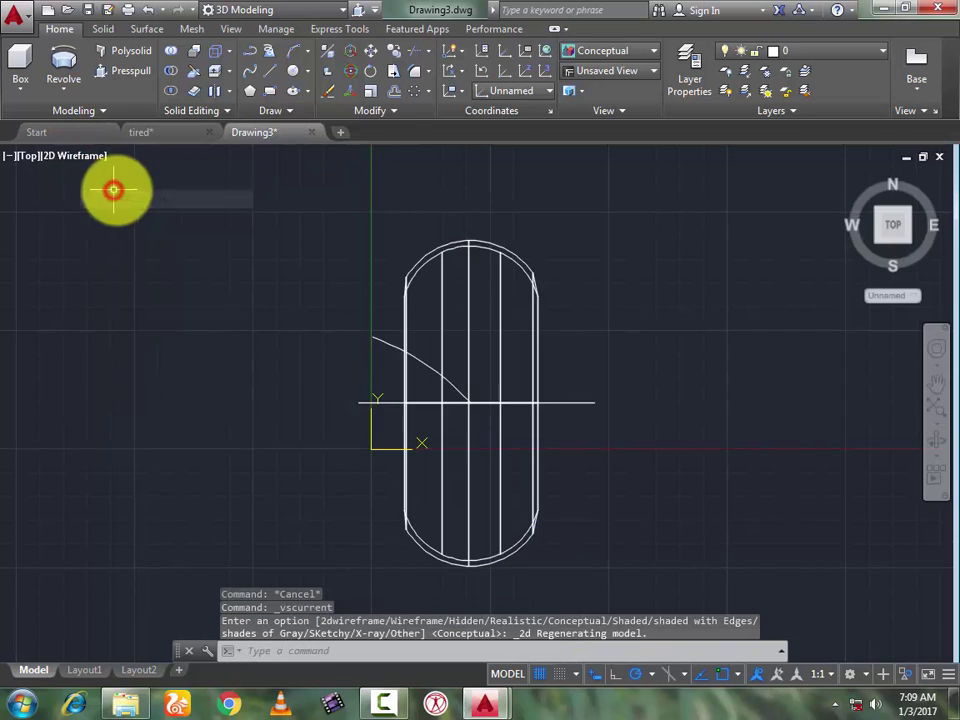
Step: Try to stretch the arc's inner endpoint below the horizontal axis line, and erase the arc
click(453, 385)
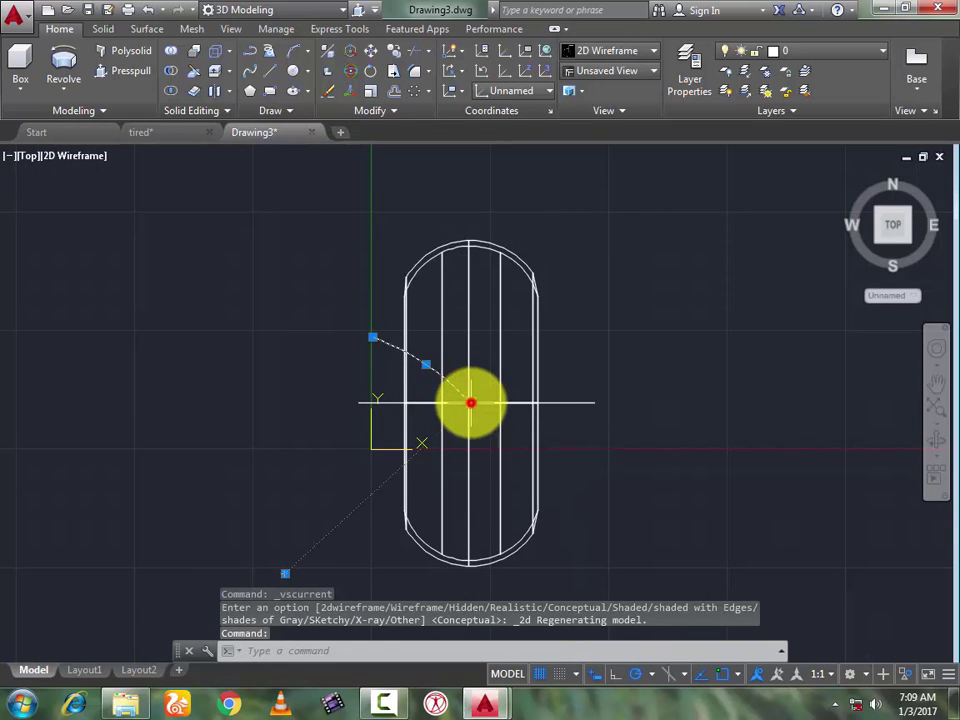
click(471, 404)
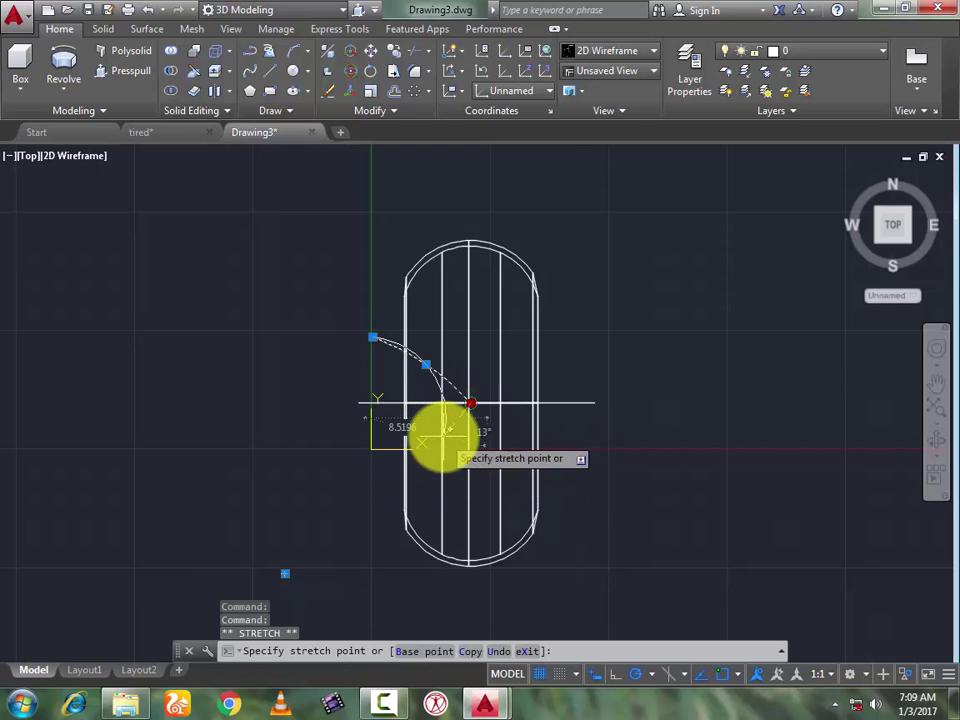
click(450, 441)
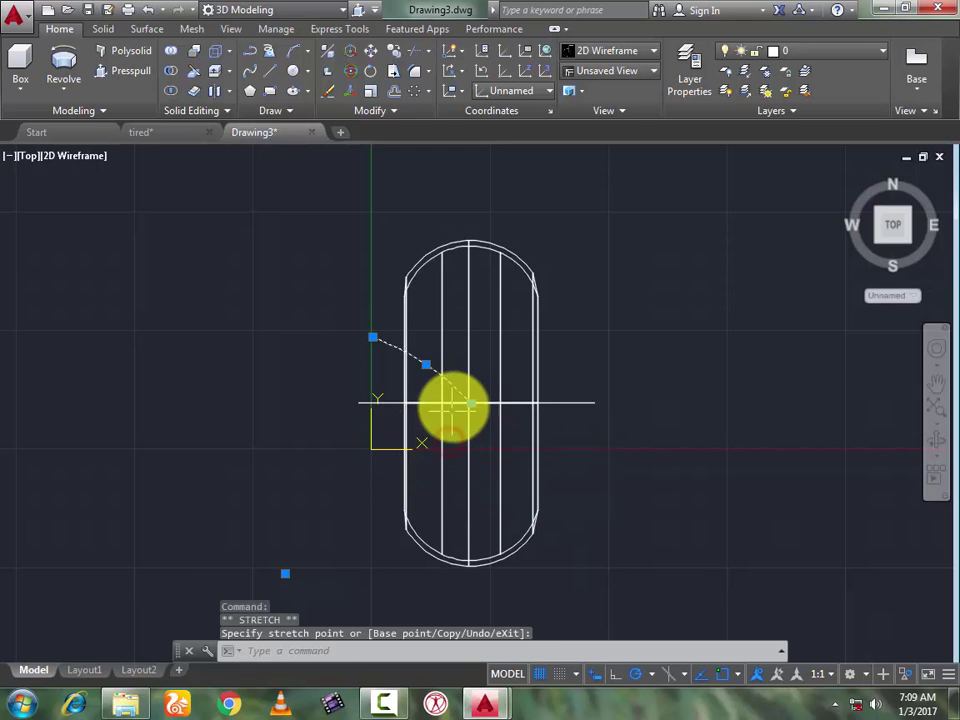
click(471, 404)
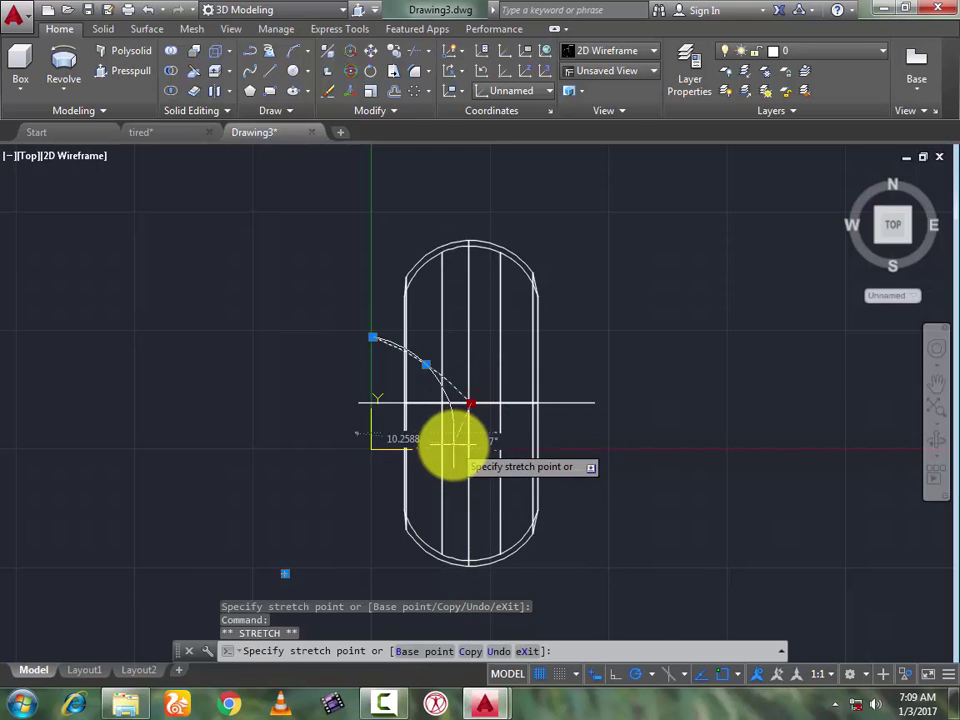
click(448, 443)
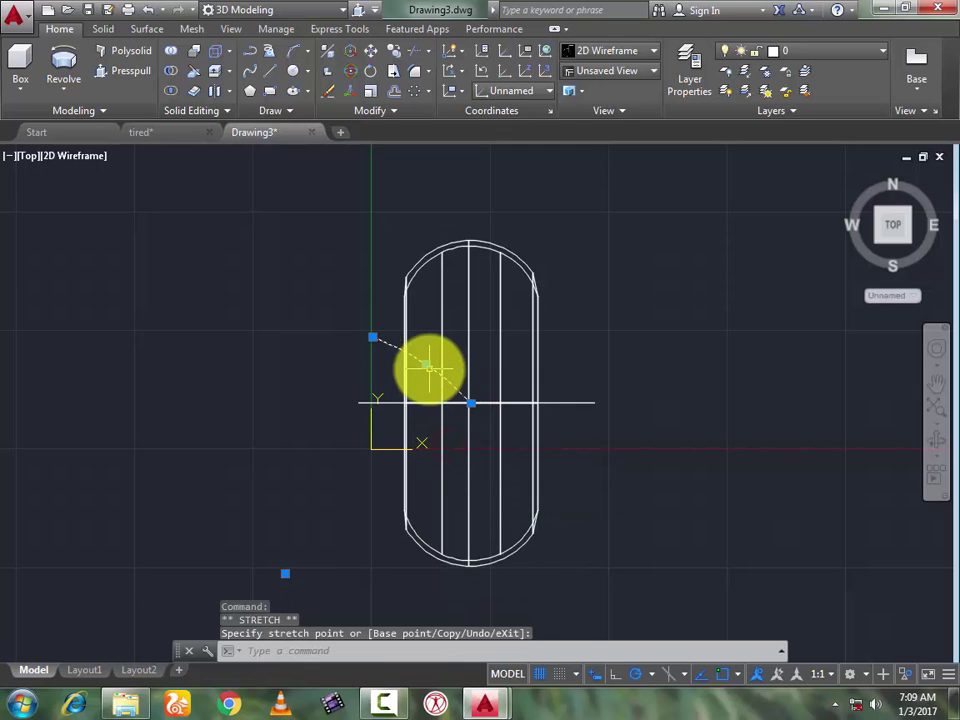
key(Delete)
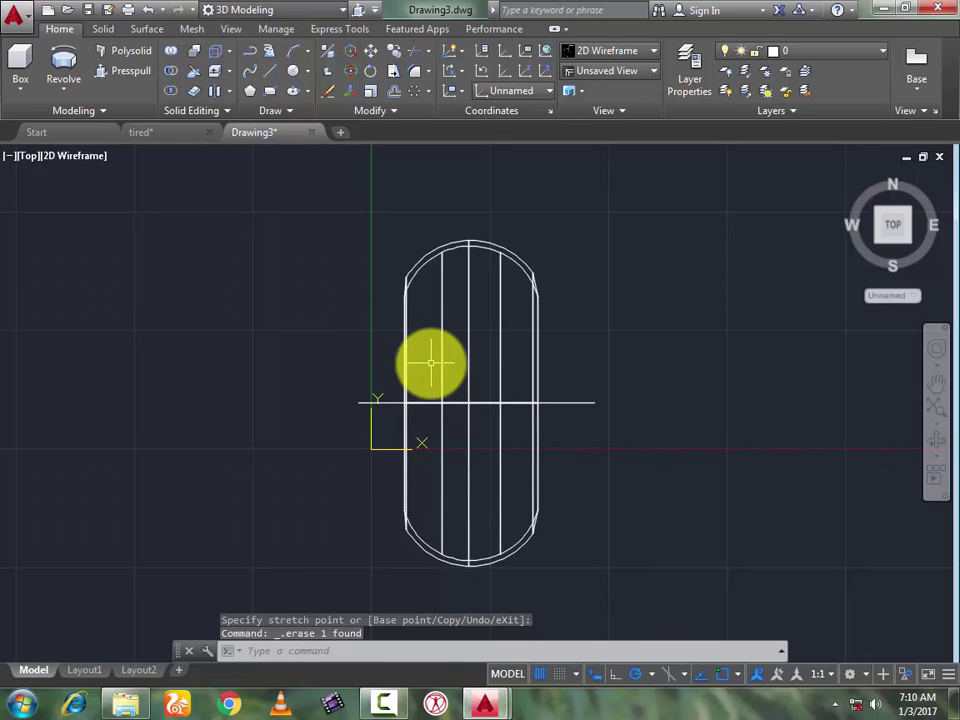
Step: With object snap off, draw a three-point arc from just outside the tread's west side, curving down to inside the tread south of the axis line
click(288, 55)
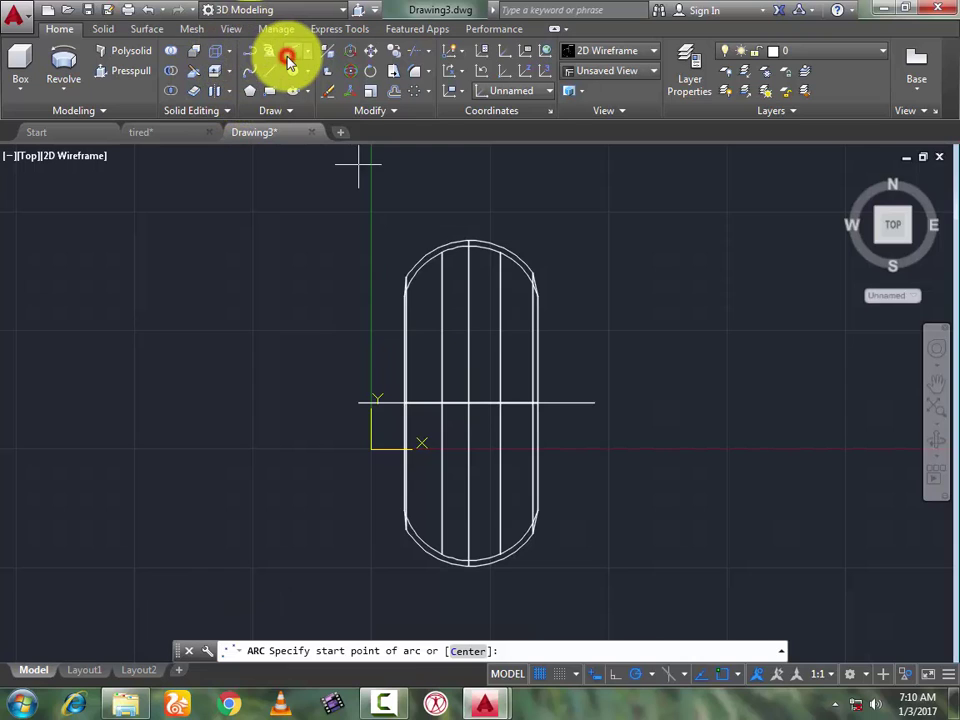
click(724, 680)
click(380, 360)
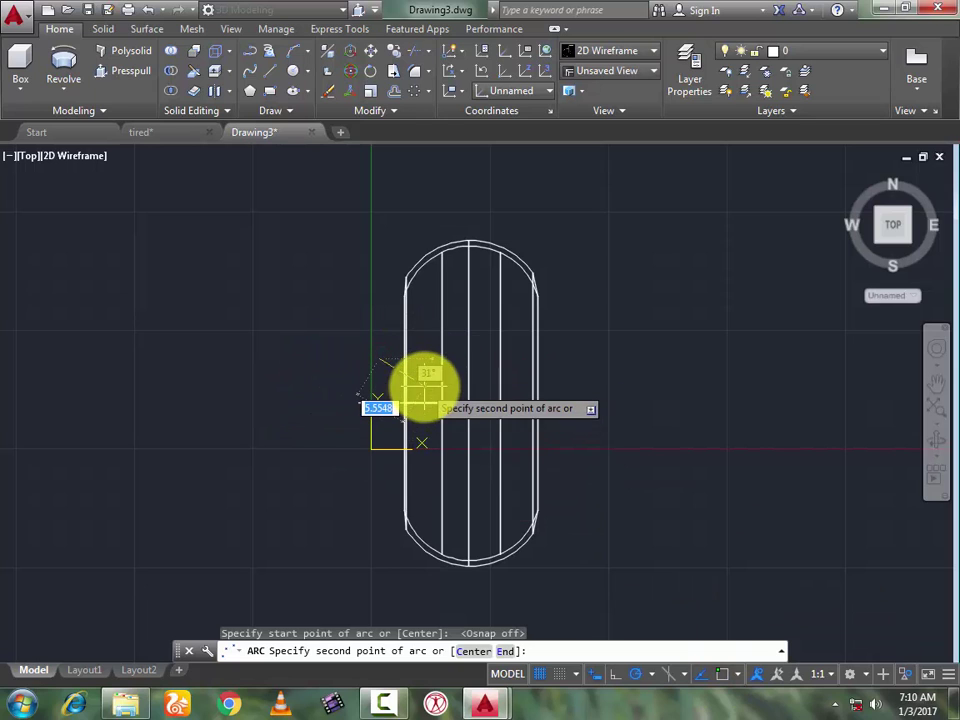
click(425, 381)
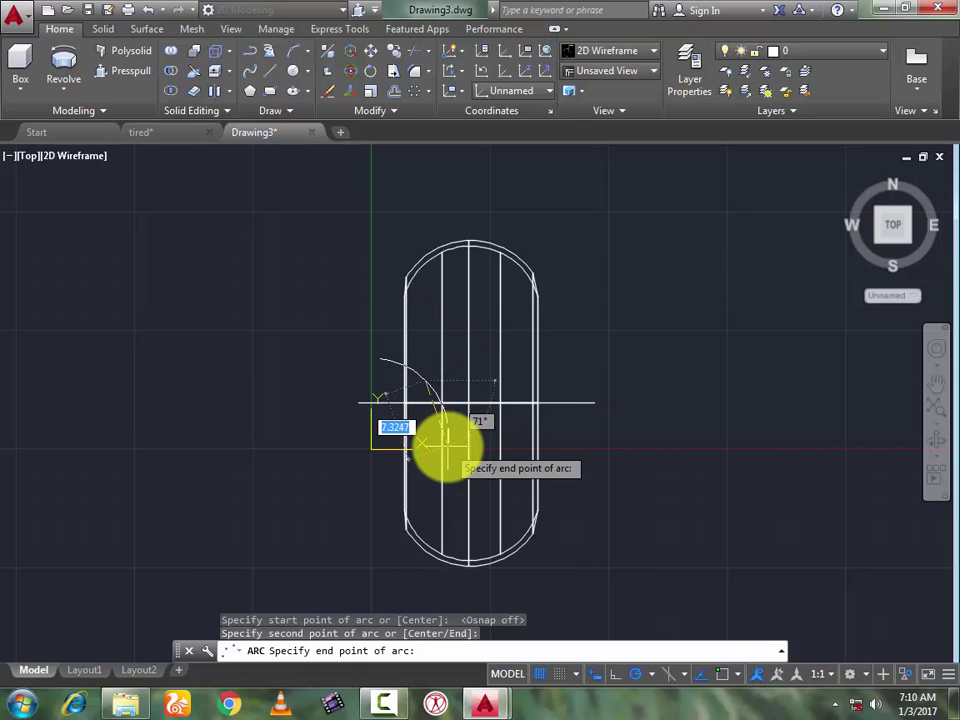
click(447, 443)
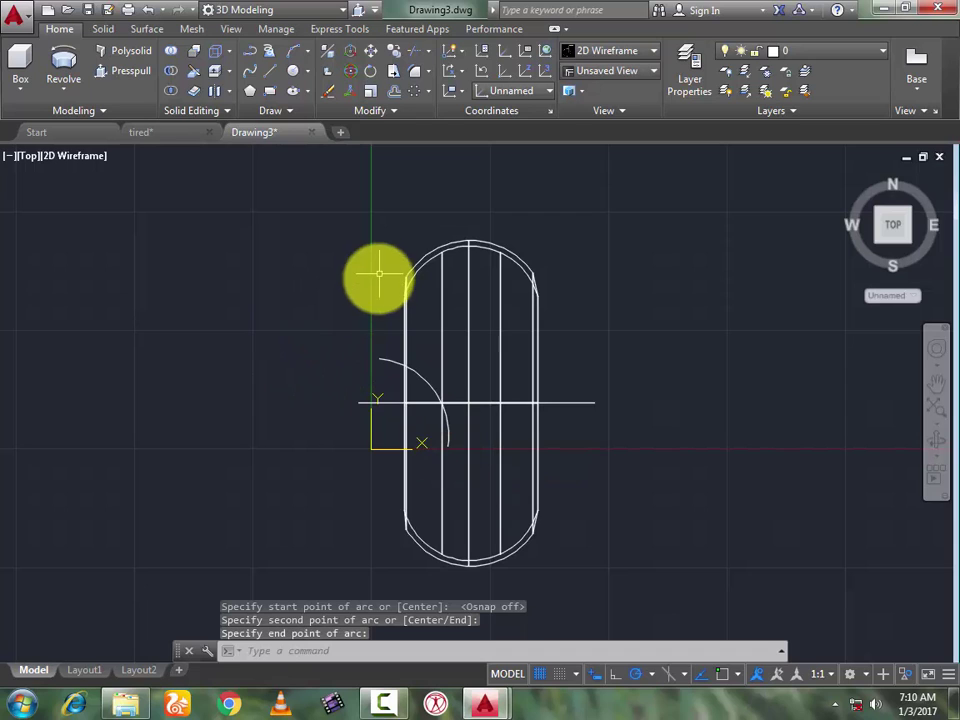
Step: Offset the new arc about 1.54 units toward its concave side using the Through option
click(297, 55)
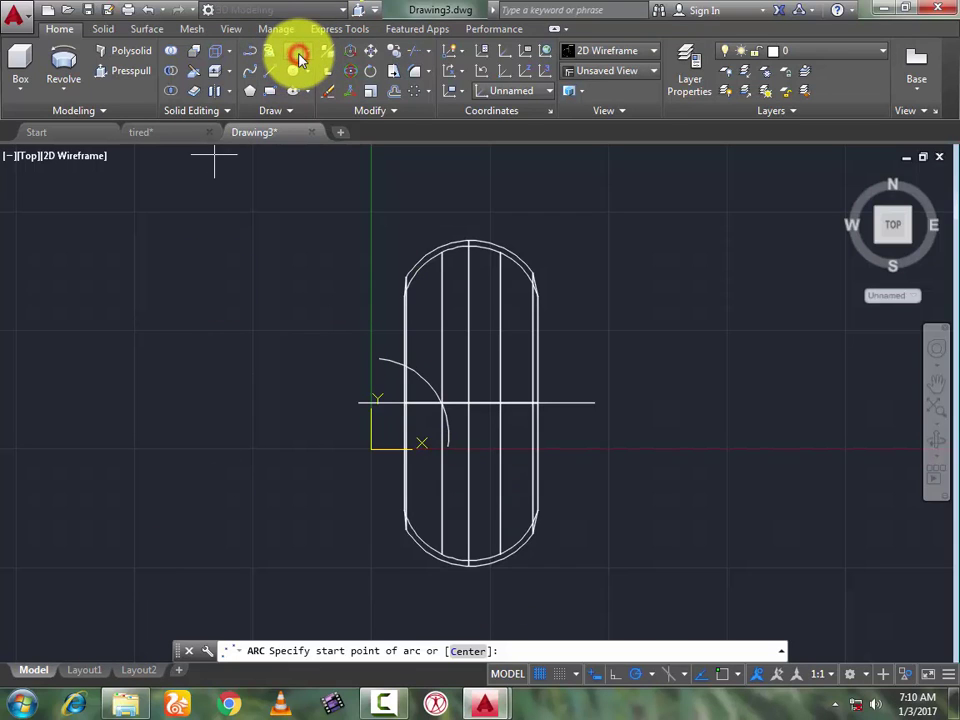
click(394, 93)
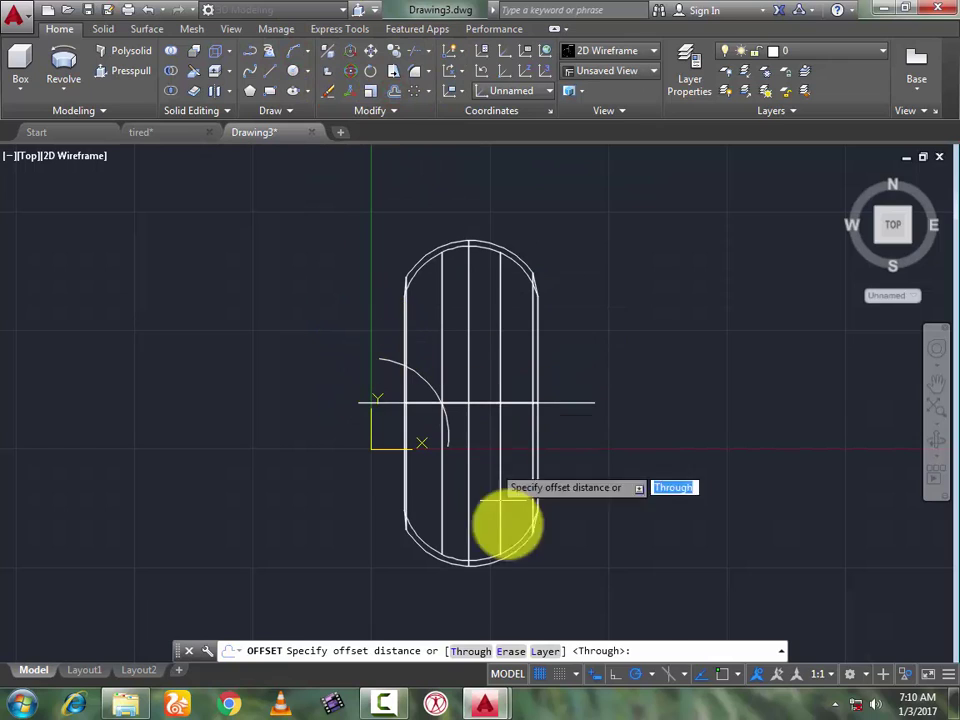
click(472, 651)
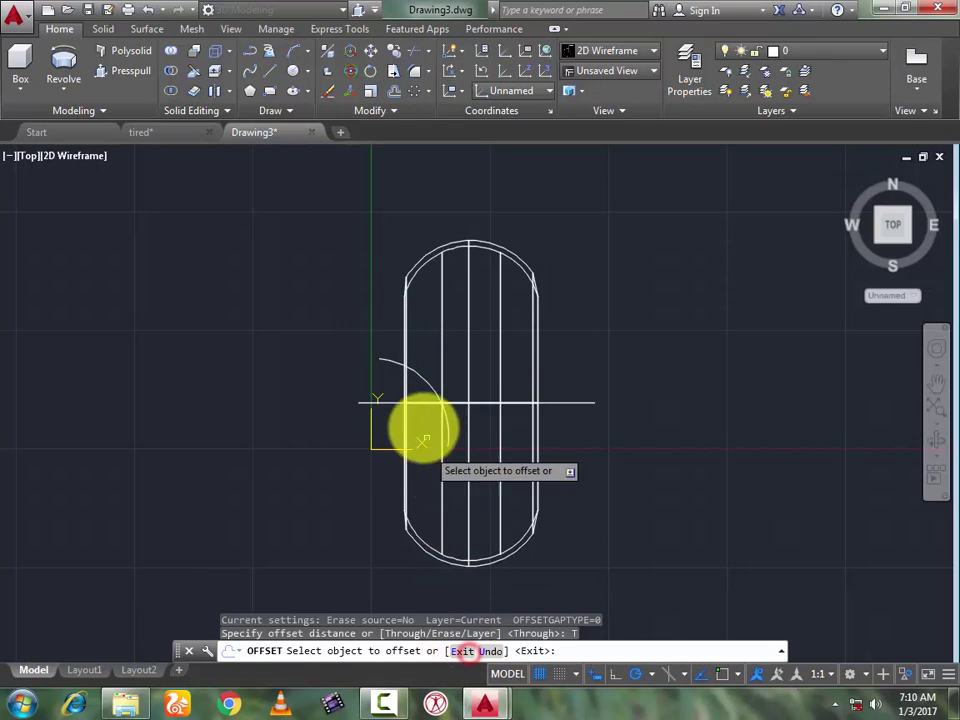
click(384, 358)
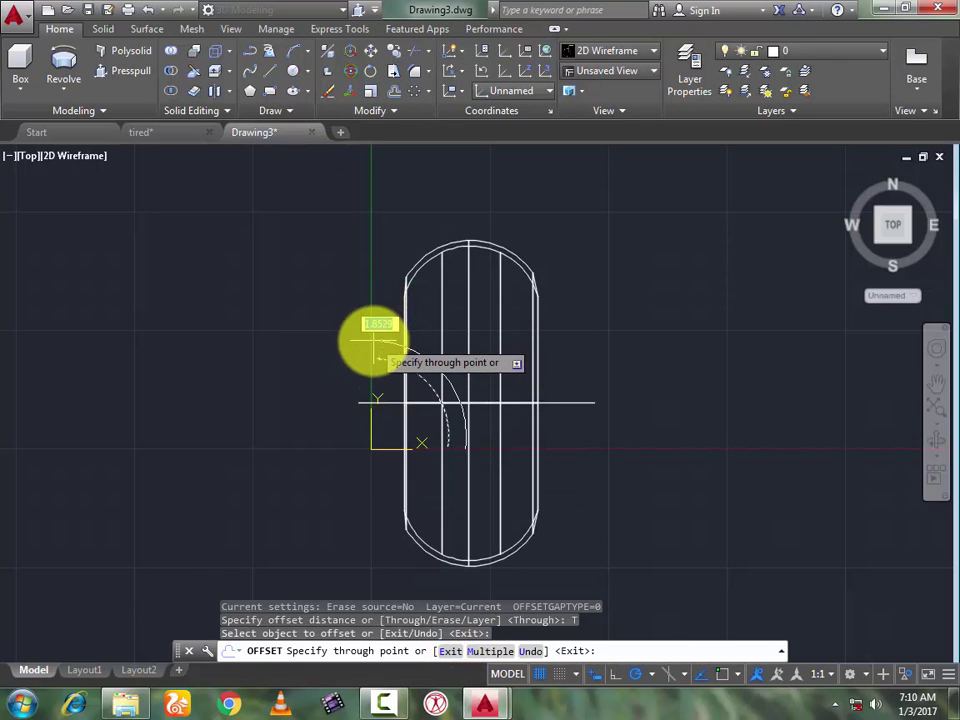
click(328, 370)
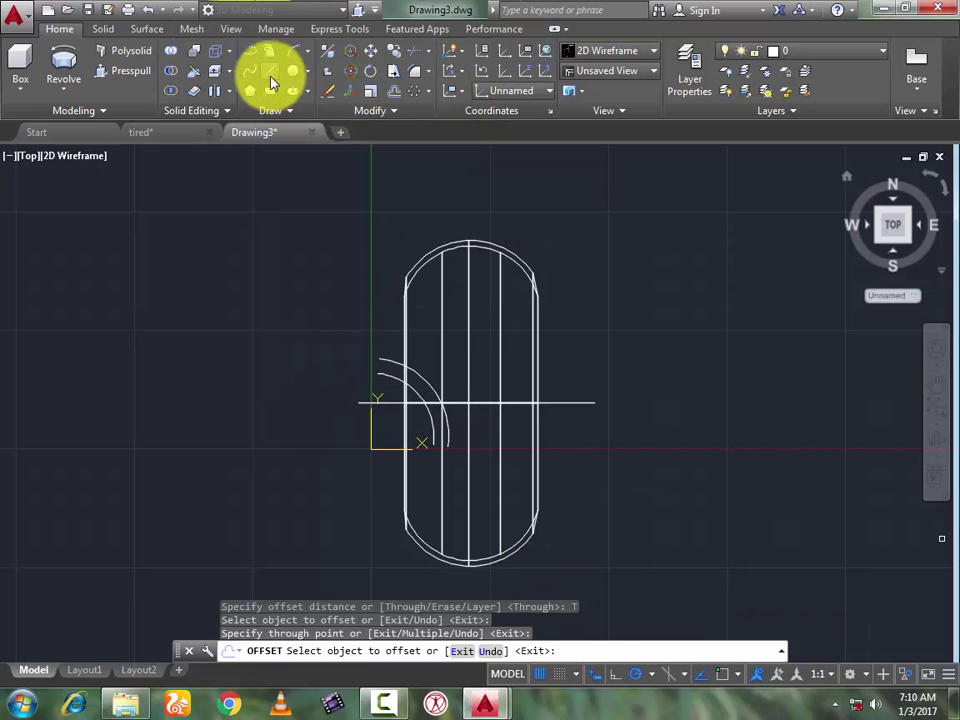
Step: With object snap on, draw a line joining the outer west ends of the two concentric arcs
click(268, 72)
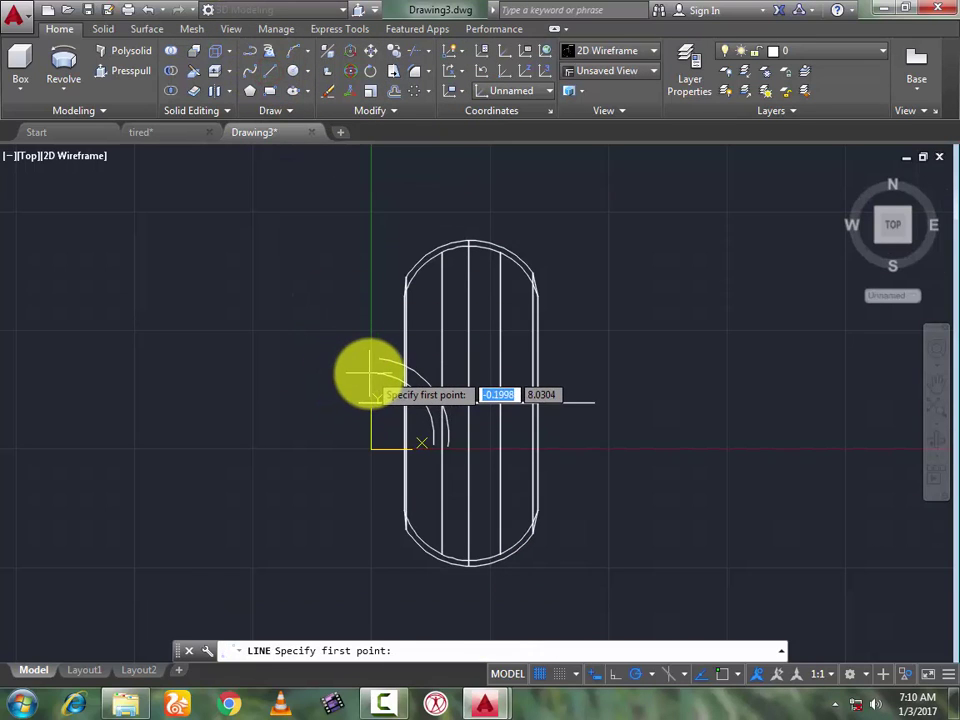
click(724, 673)
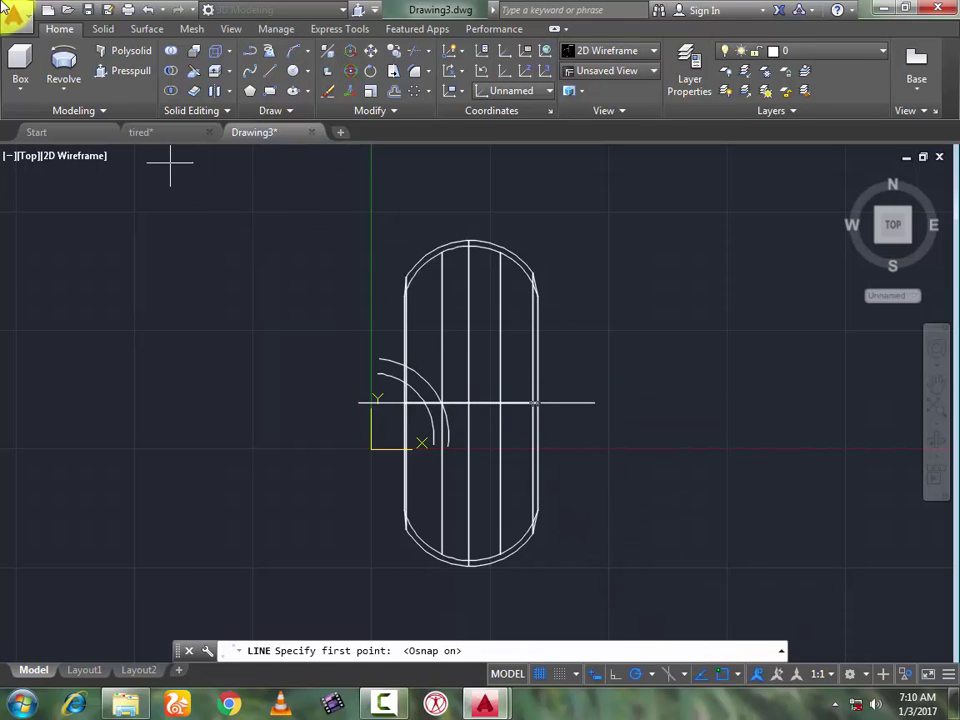
click(373, 377)
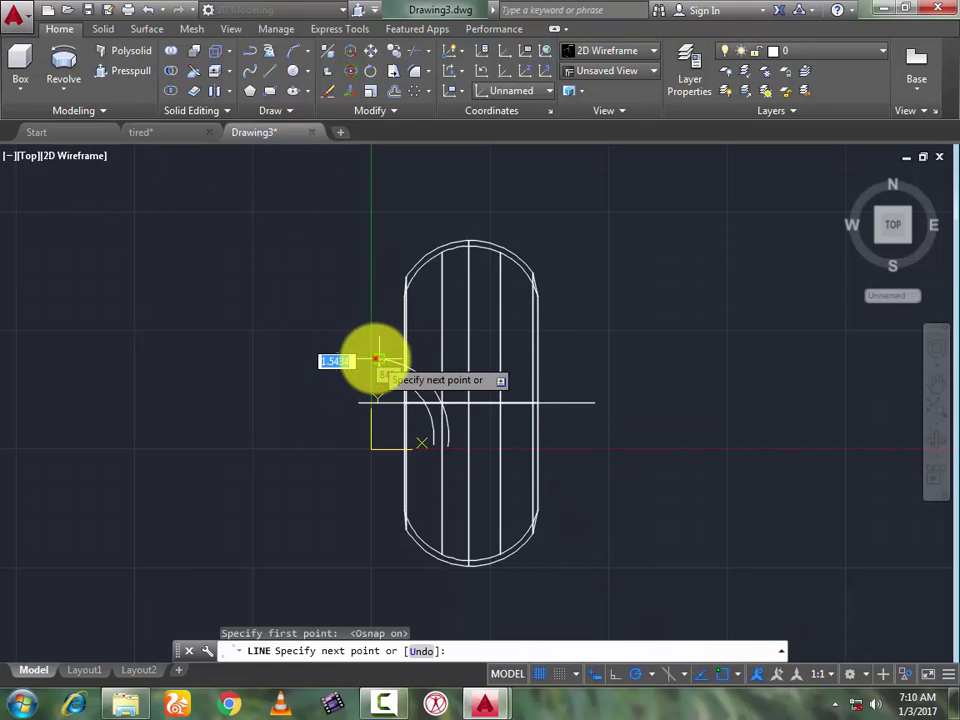
click(378, 360)
key(Return)
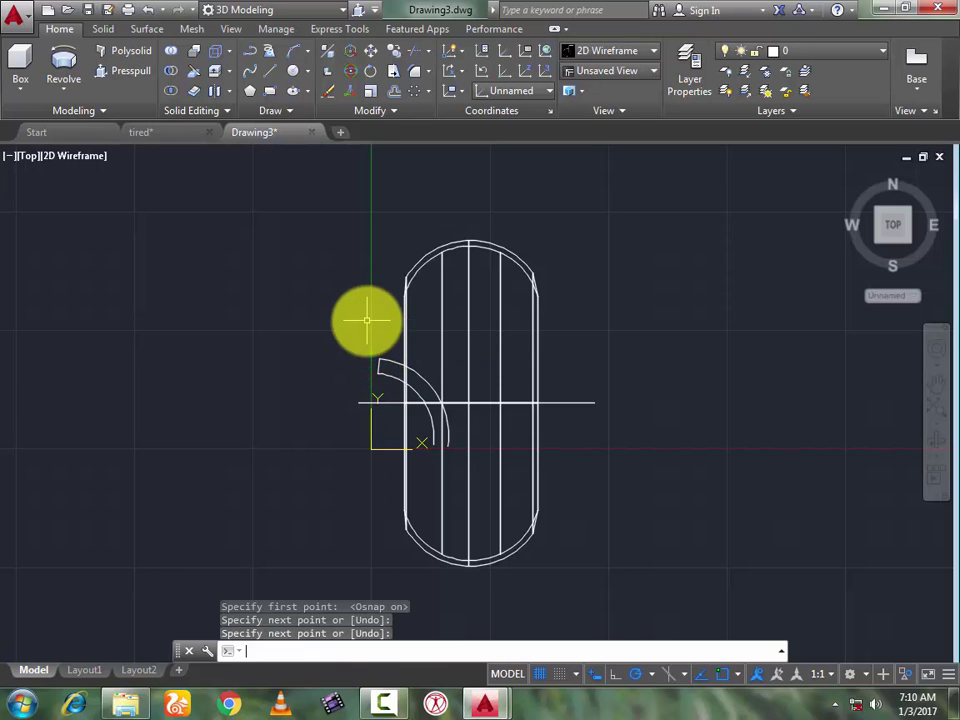
Step: Draw a slanted line about 2.1 units long at 40° from the inner arc's south endpoint to the outer arc
click(253, 74)
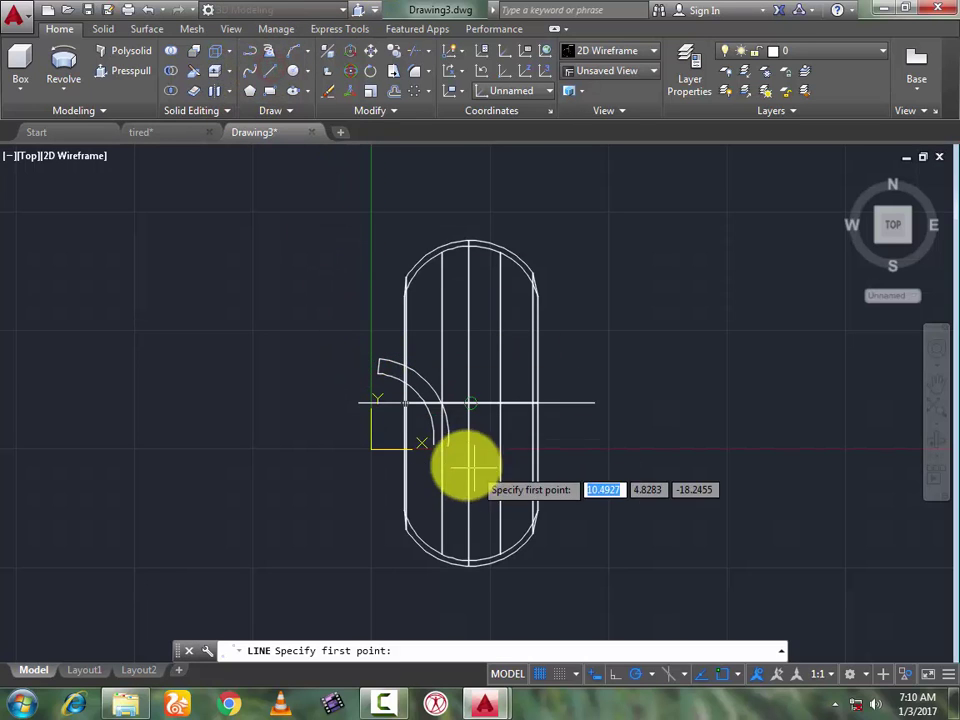
scroll(440, 445, up, 5)
click(404, 484)
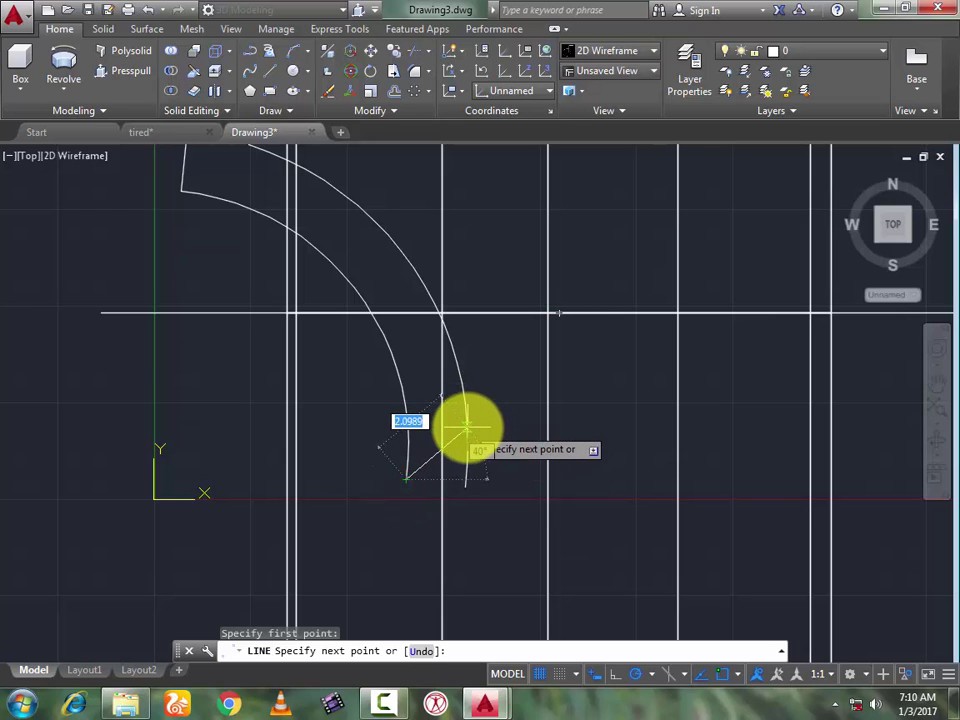
click(467, 428)
key(Return)
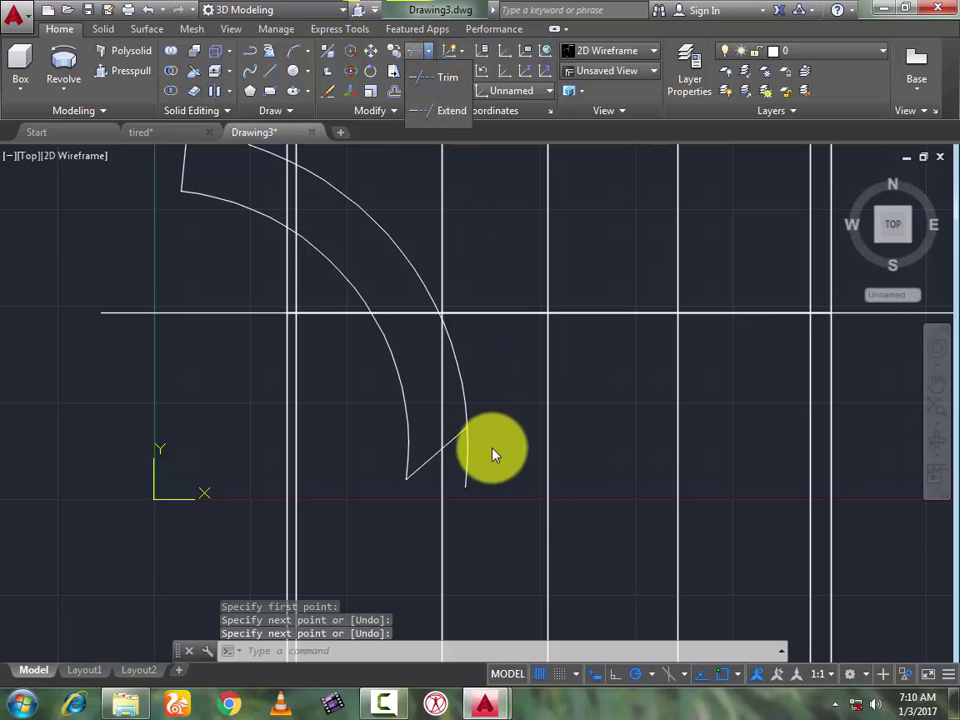
Step: Trim off the outer arc's tail that extends south beyond the slanted closing line
right_click(489, 435)
click(497, 478)
right_click(502, 480)
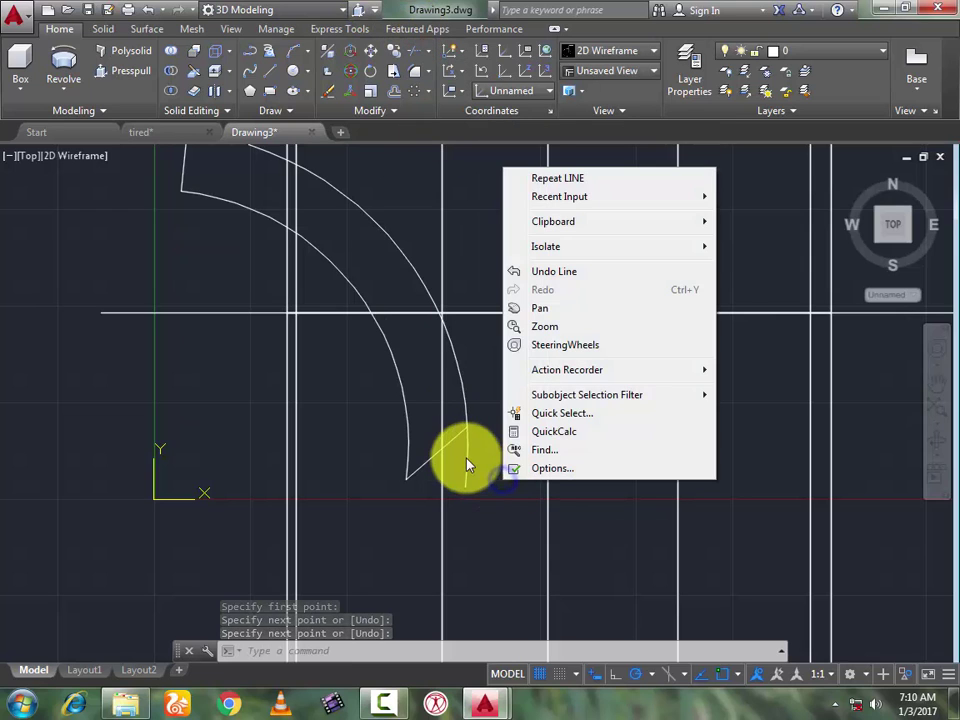
click(416, 52)
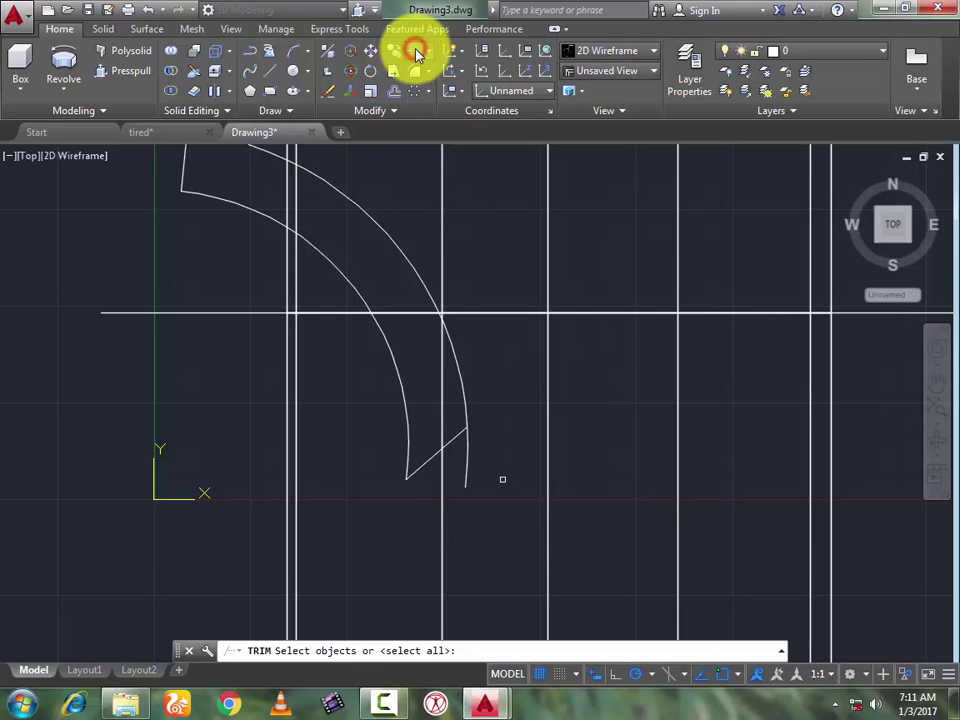
right_click(466, 463)
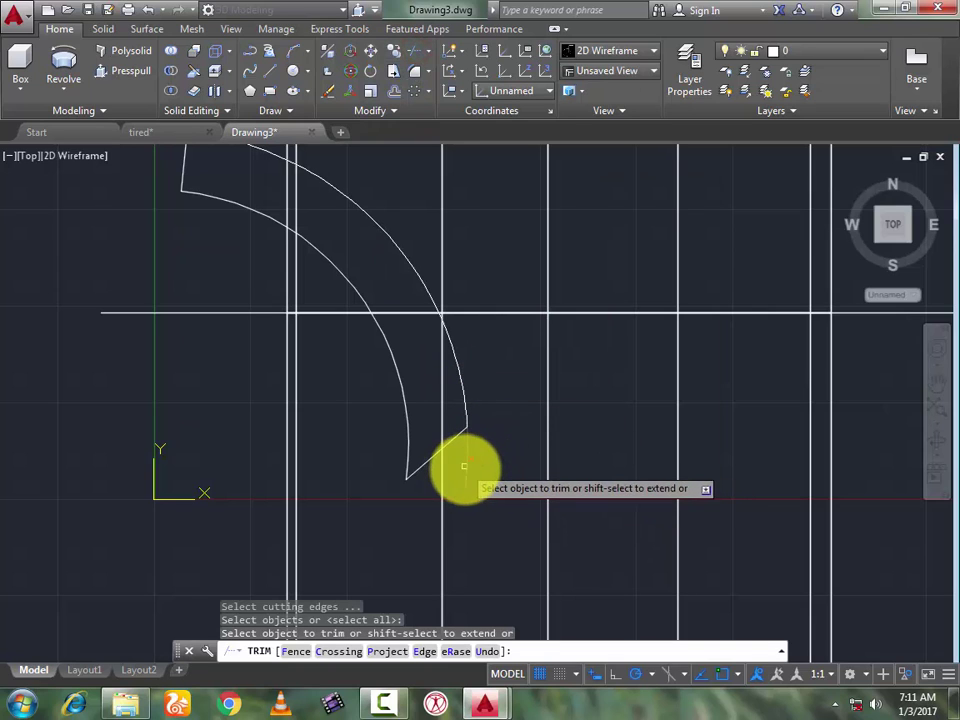
click(467, 470)
scroll(480, 440, down, 3)
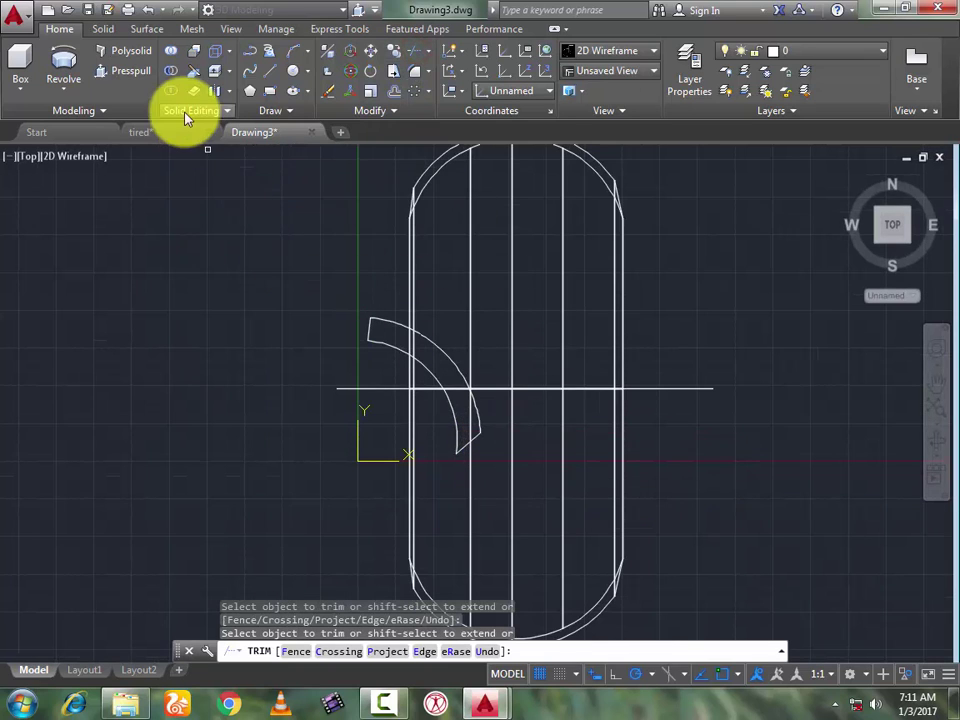
key(Return)
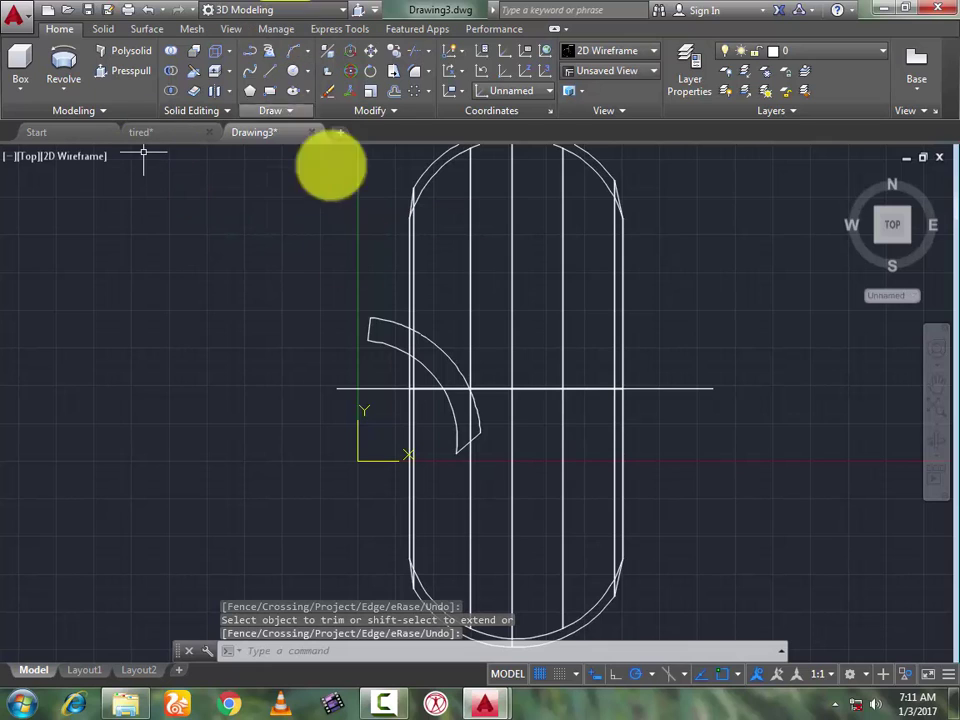
Step: Join the groove outline's two arcs and two closing lines into a single closed polyline
click(341, 291)
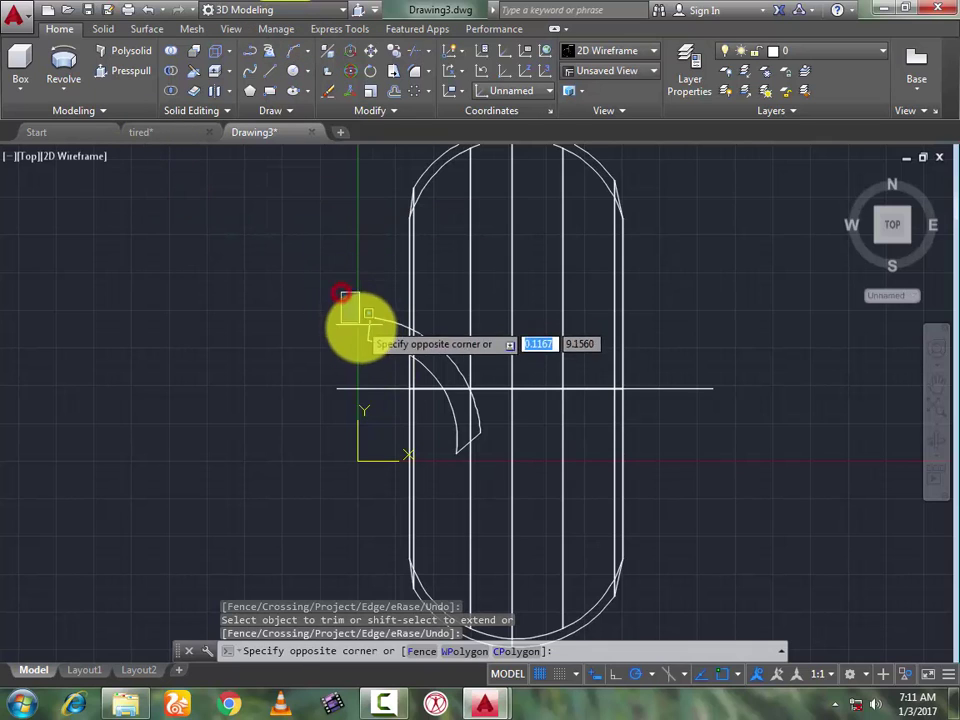
click(388, 368)
click(399, 347)
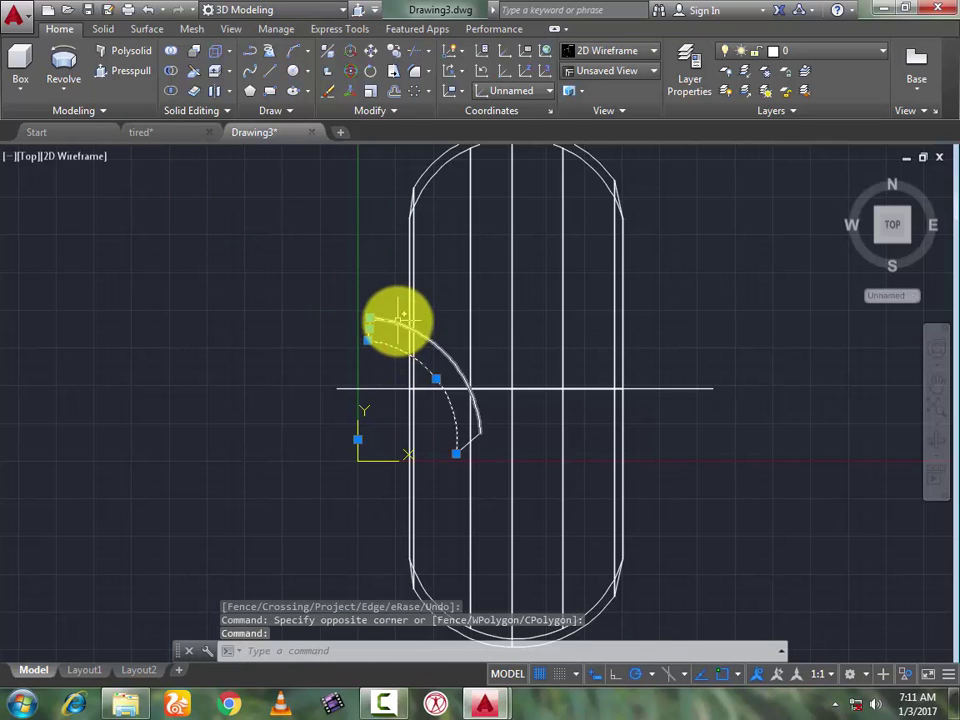
click(399, 320)
click(472, 437)
click(397, 110)
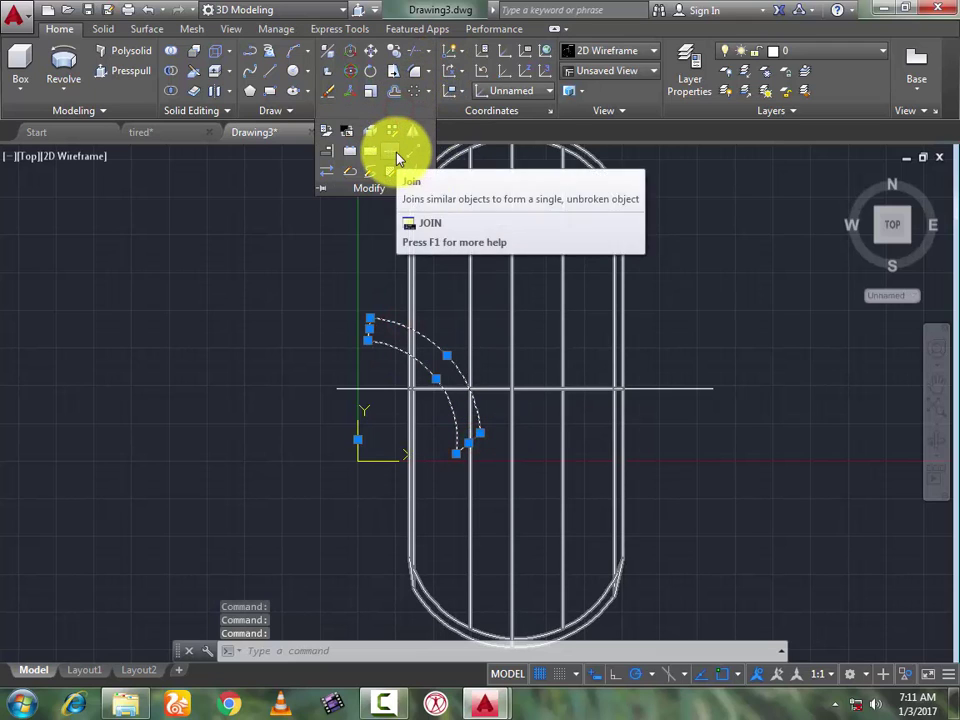
click(396, 153)
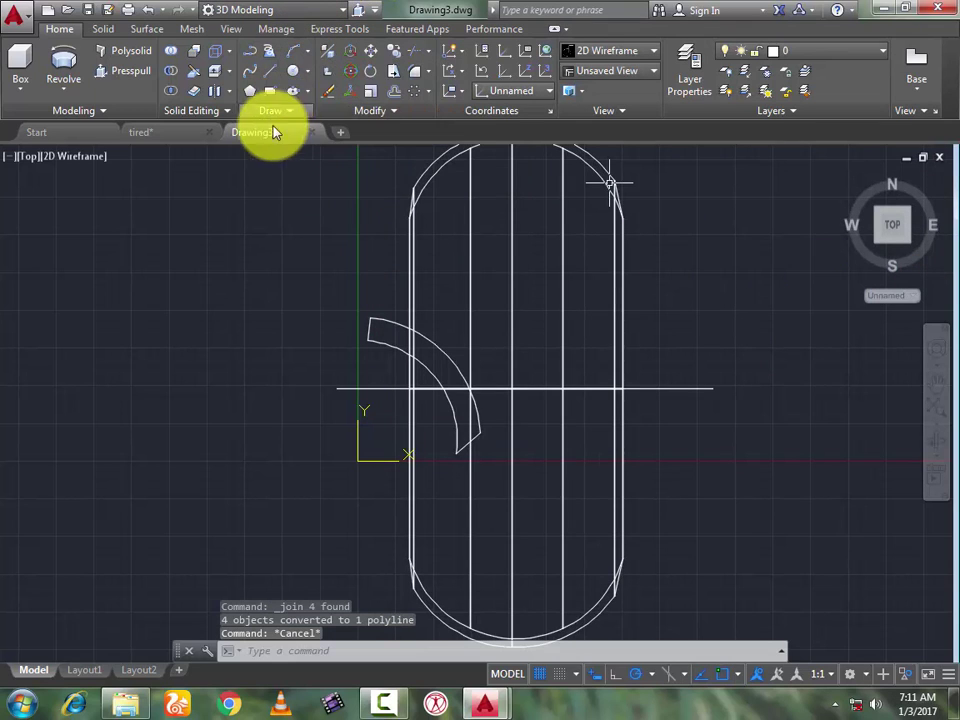
Step: Mirror the joined groove outline about the tire's north-south centerline, keeping the source outline
mouse_move(277, 133)
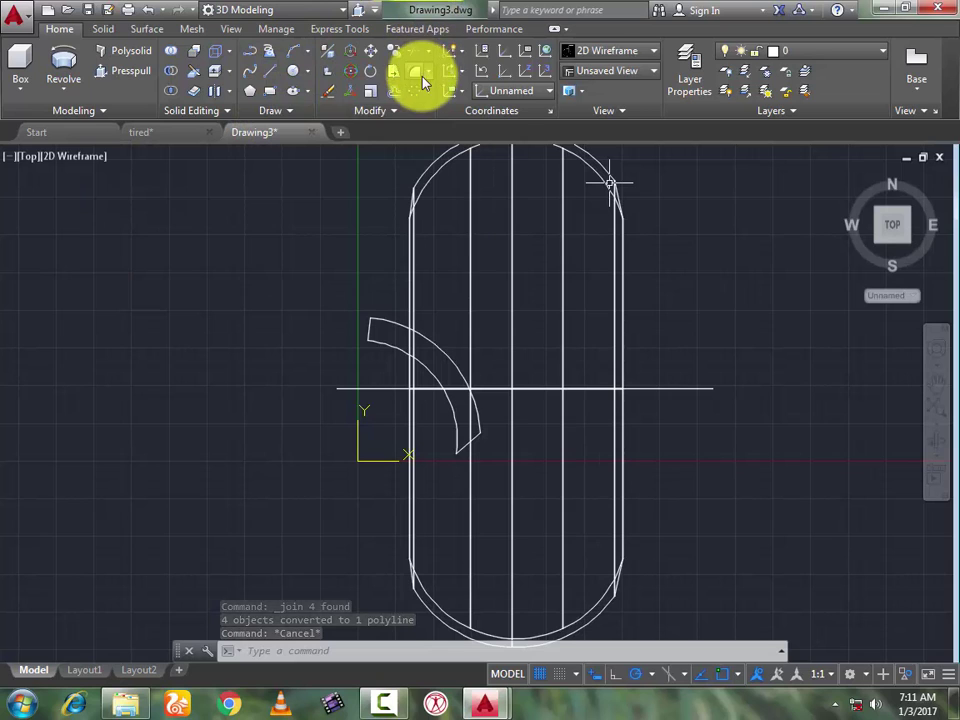
click(401, 116)
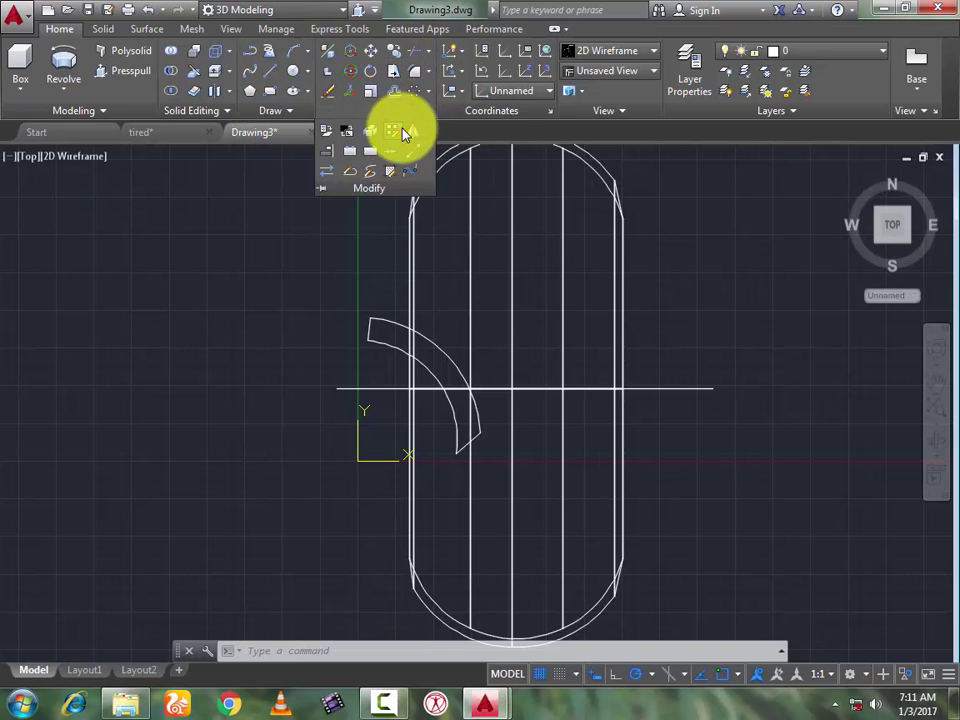
click(418, 132)
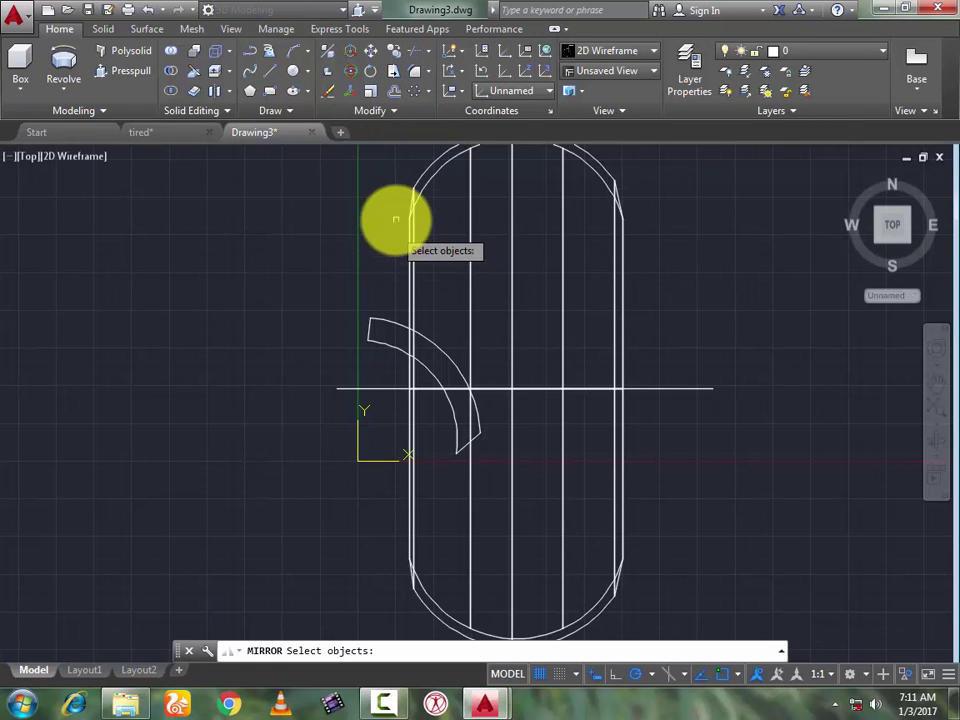
click(381, 318)
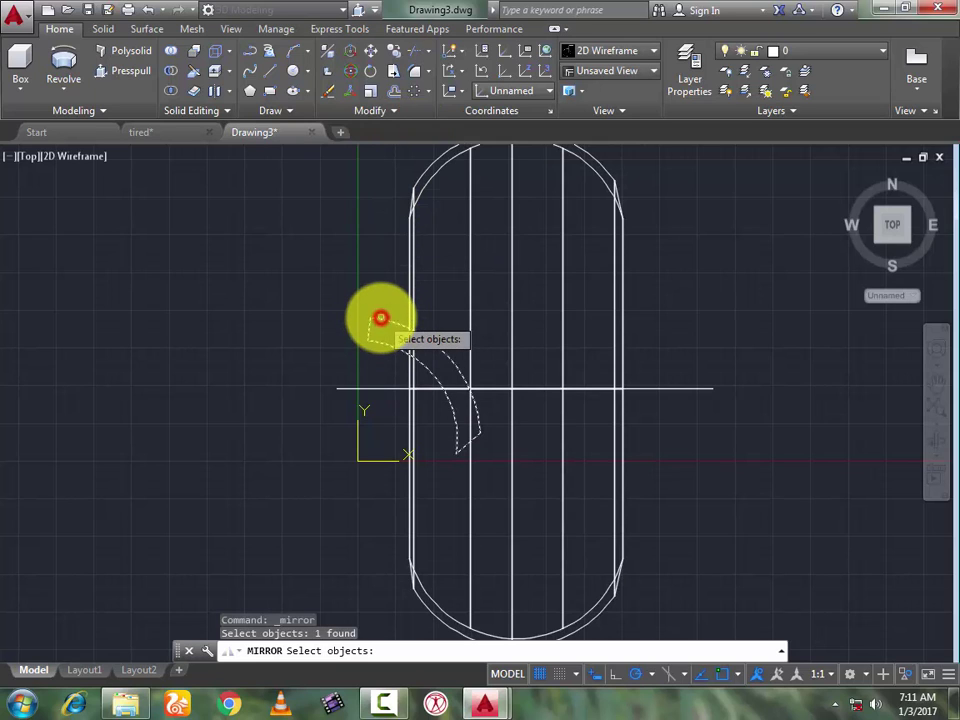
key(Return)
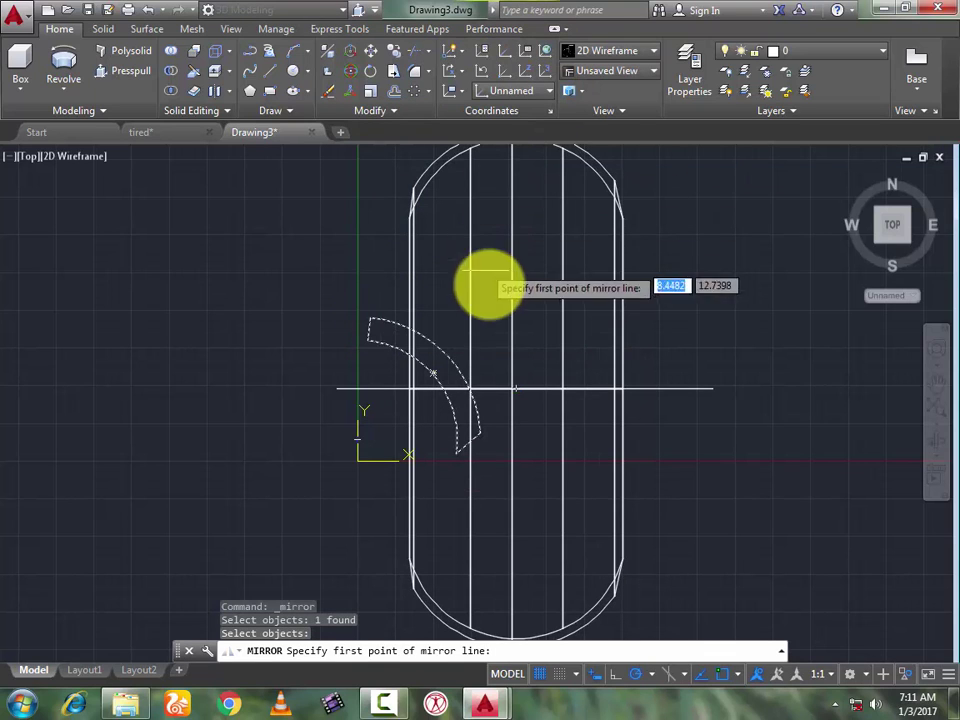
scroll(515, 390, up, 2)
click(515, 385)
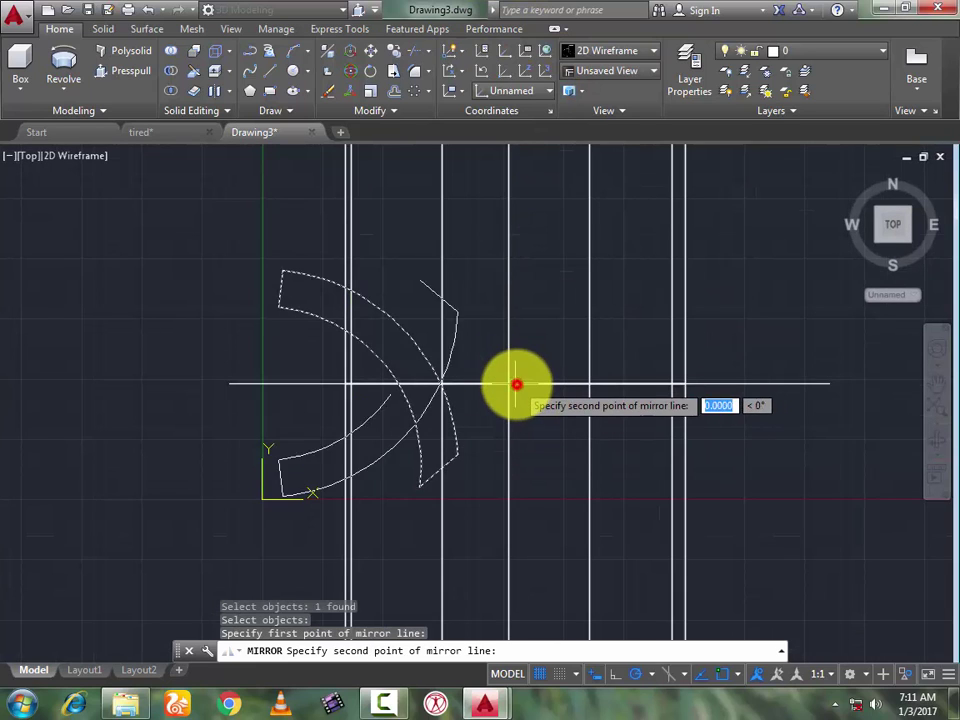
click(509, 256)
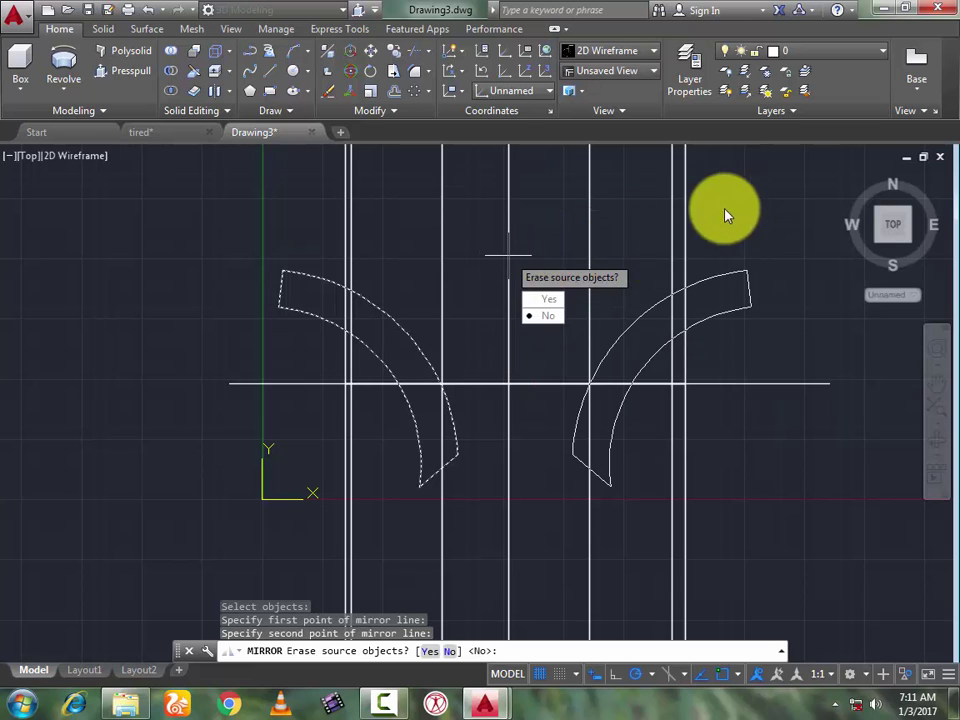
click(556, 313)
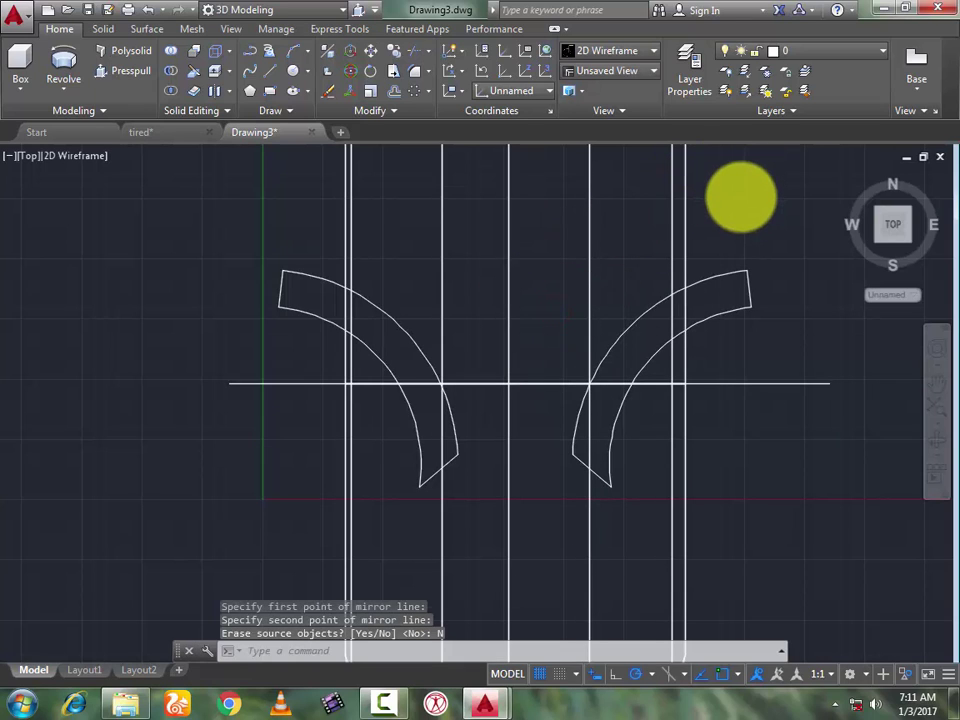
Step: Draw a narrow rectangle over the middle of the tread, extending past the tire's north and south ends, and show the home 3D view
scroll(741, 196, down, 4)
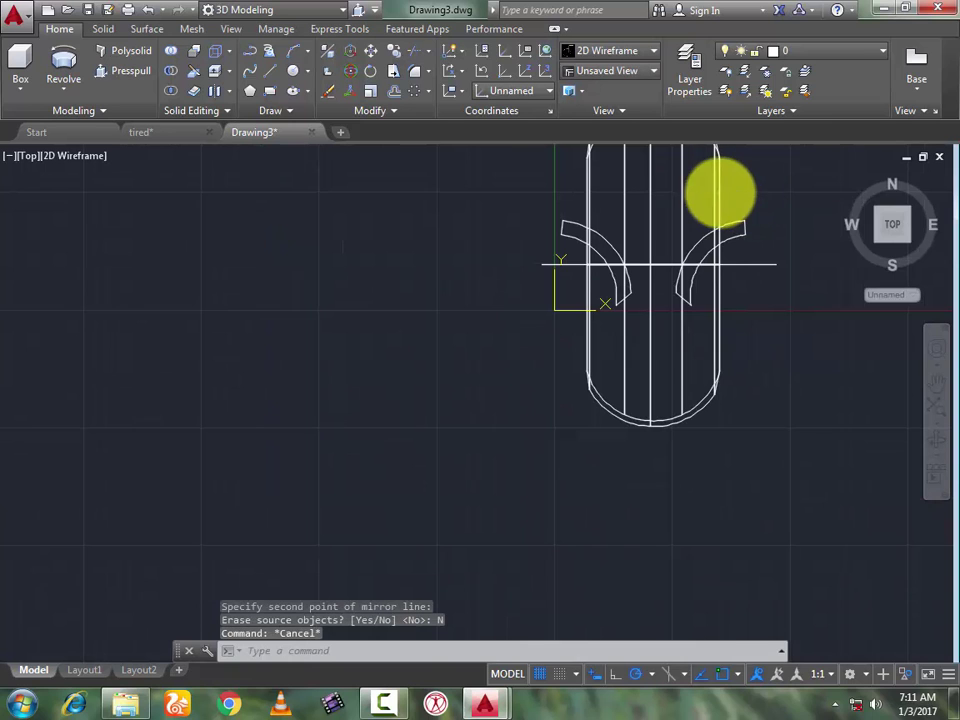
scroll(743, 193, down, 3)
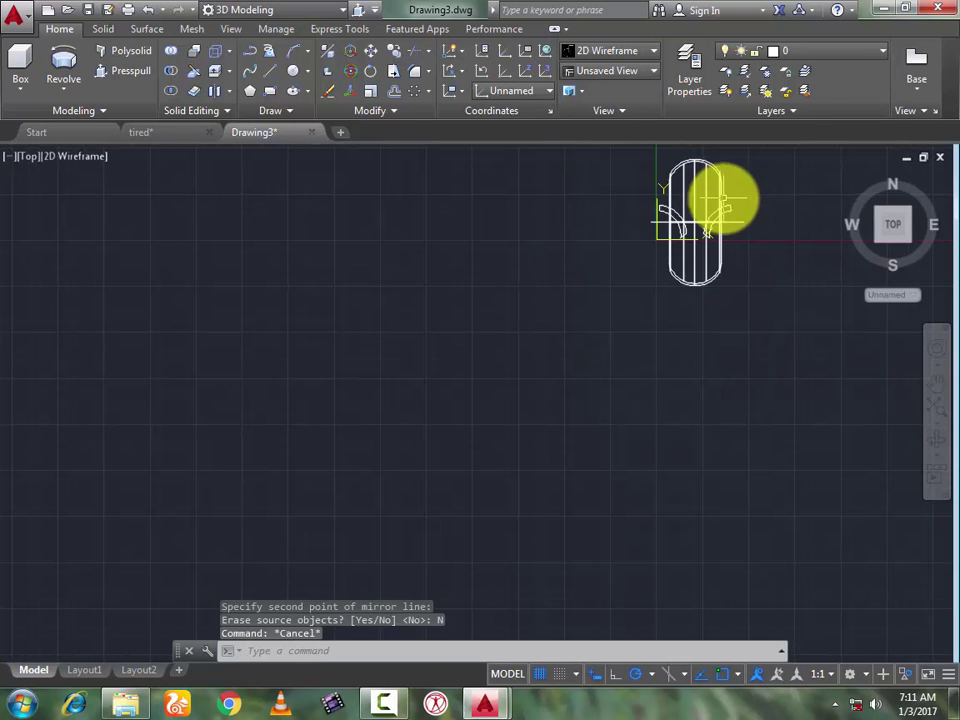
click(938, 413)
scroll(460, 280, down, 2)
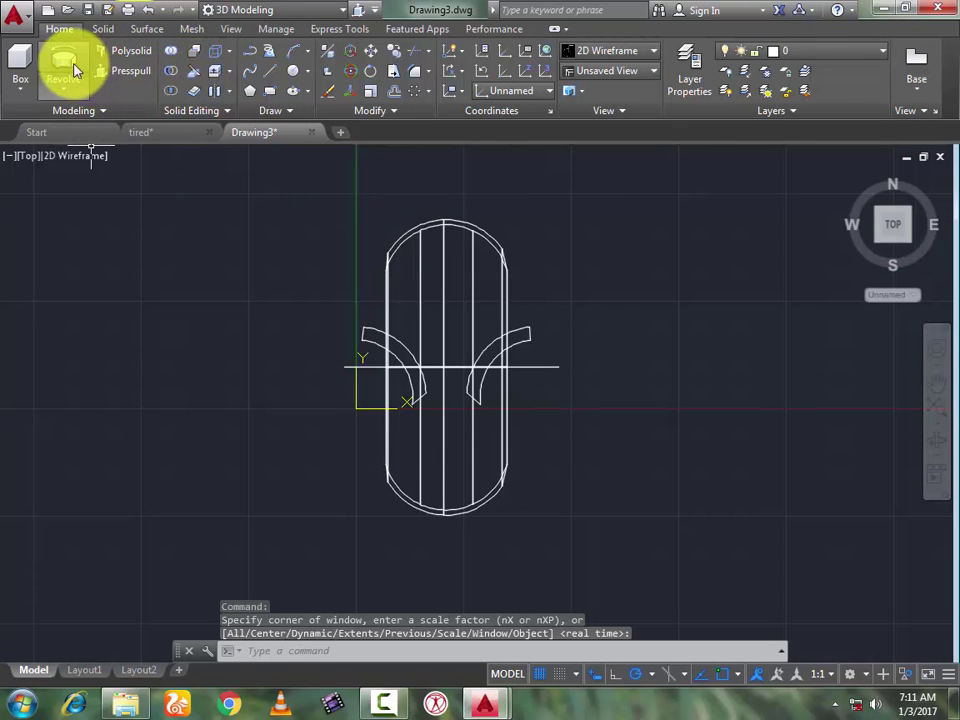
click(269, 92)
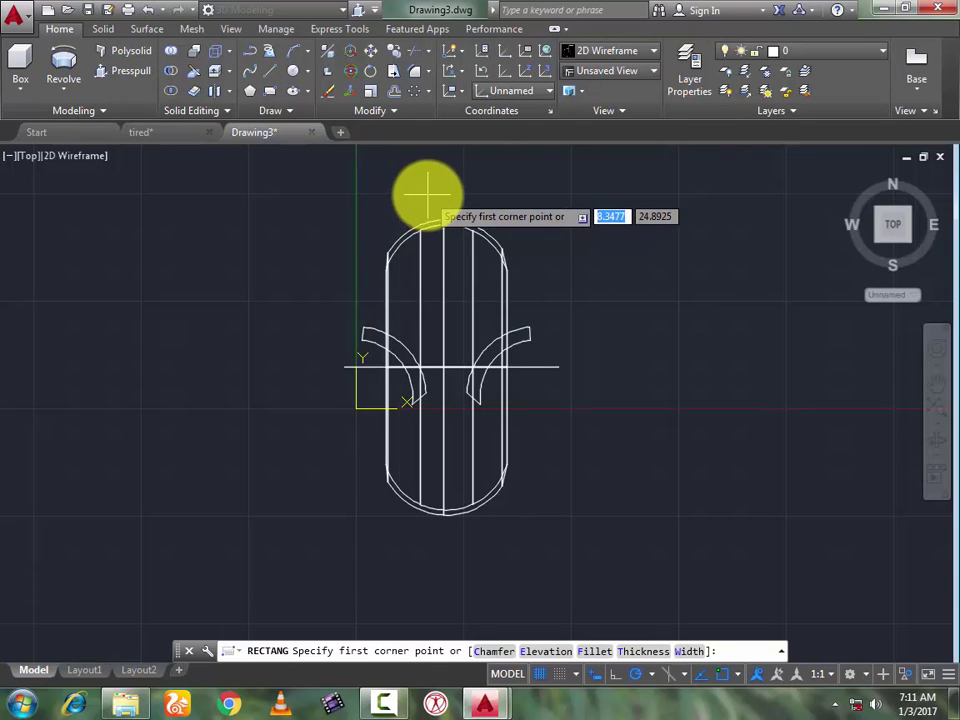
click(428, 194)
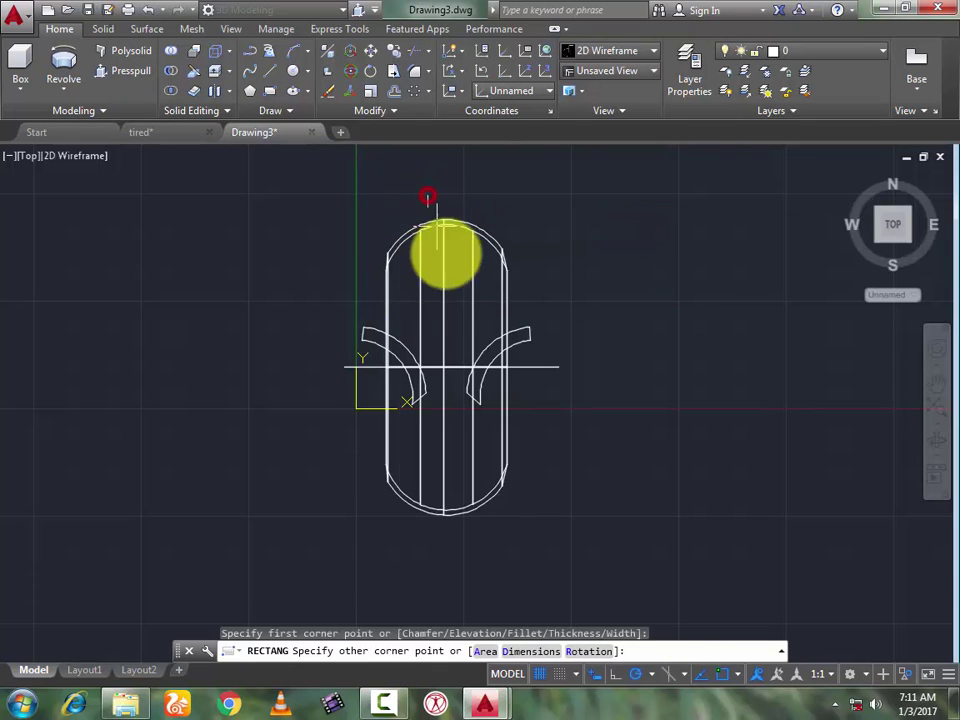
click(464, 571)
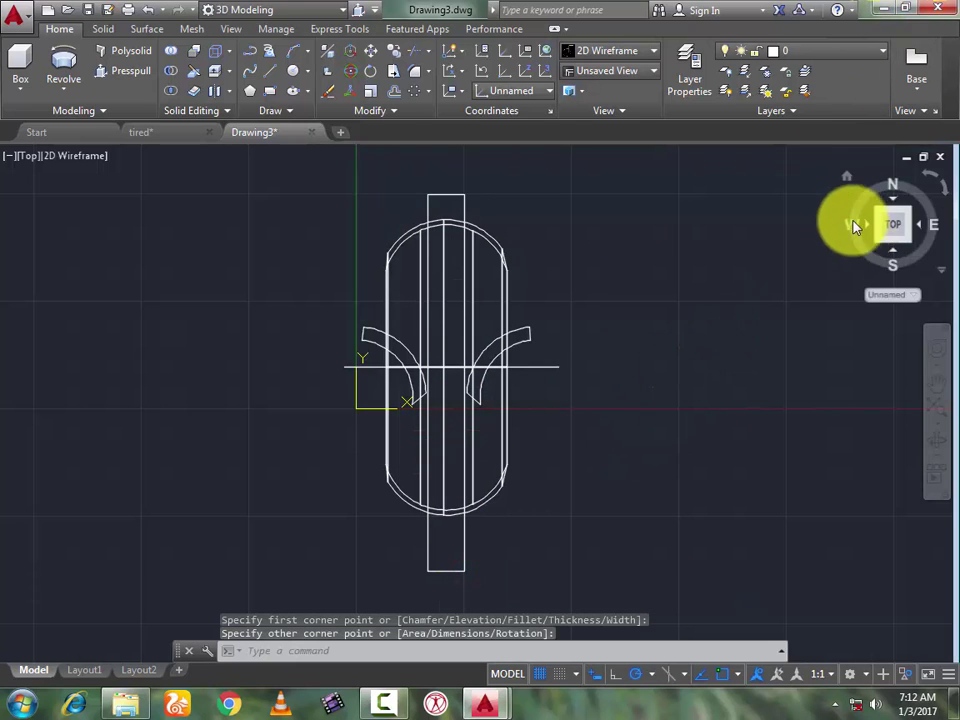
click(847, 181)
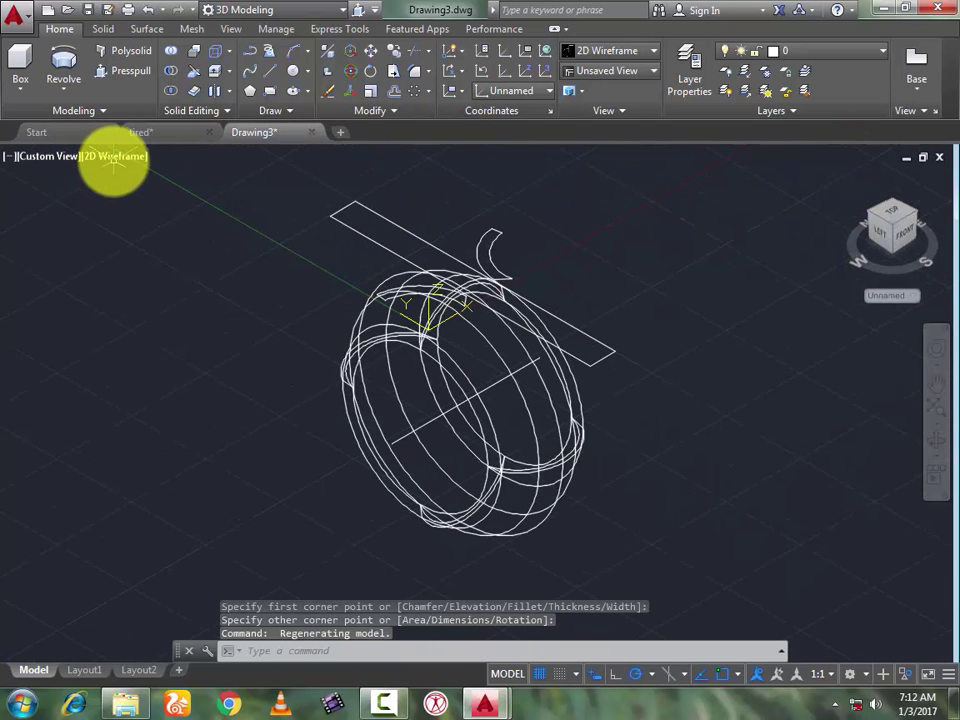
key(Escape)
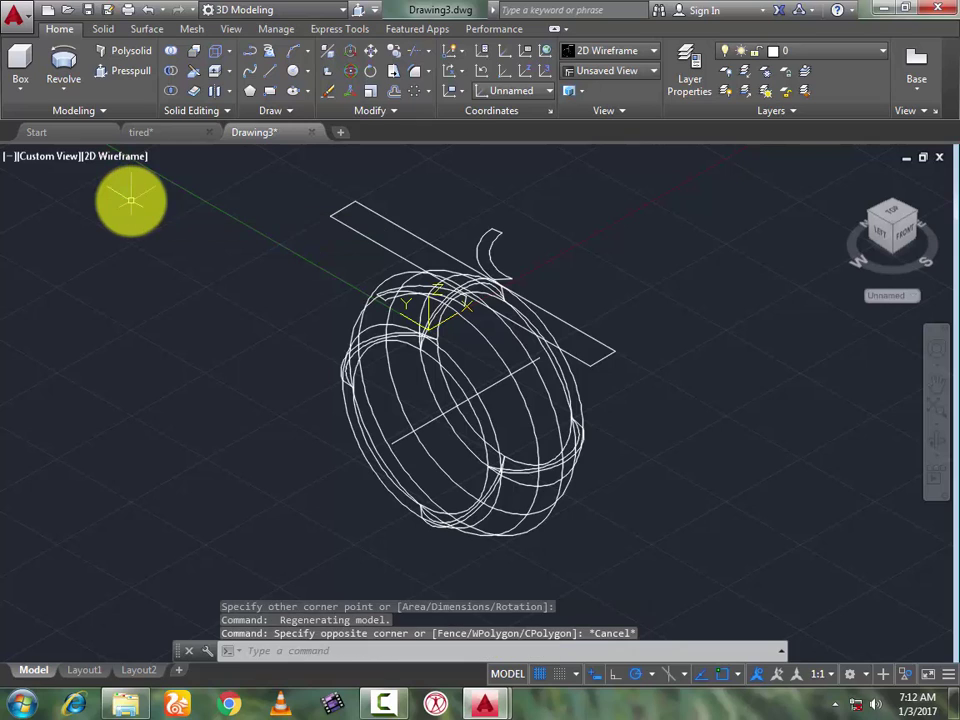
click(133, 158)
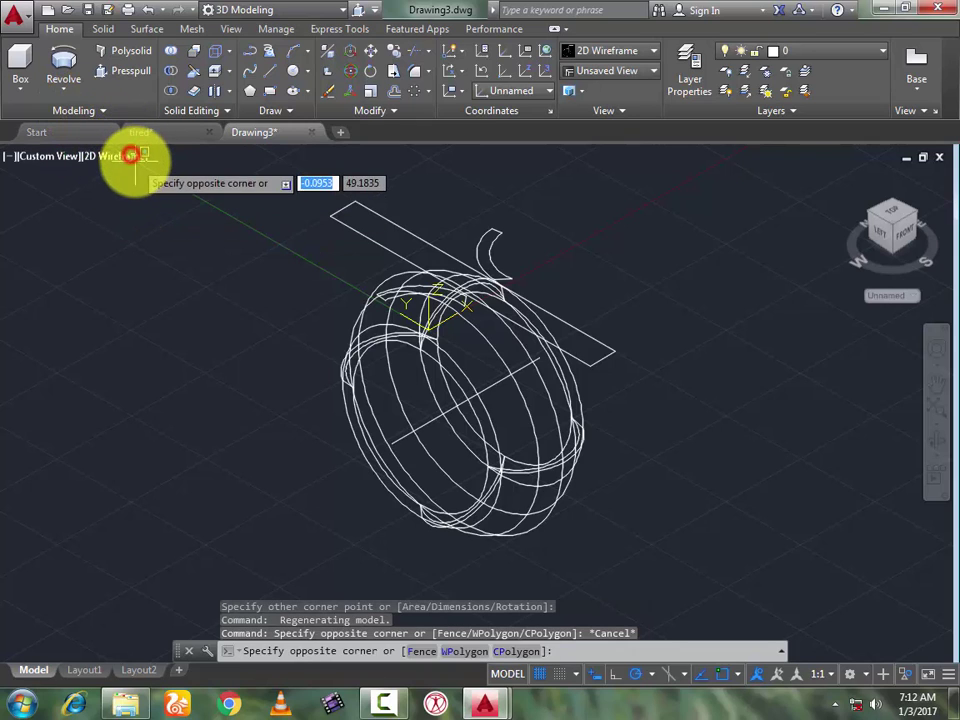
click(117, 158)
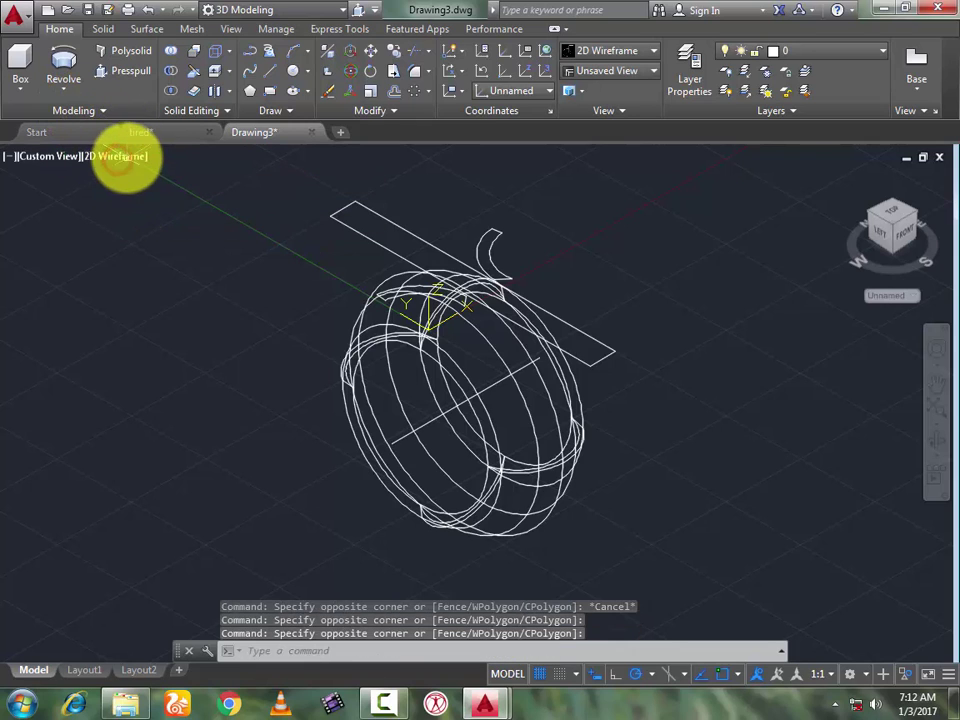
click(122, 162)
click(124, 158)
click(96, 160)
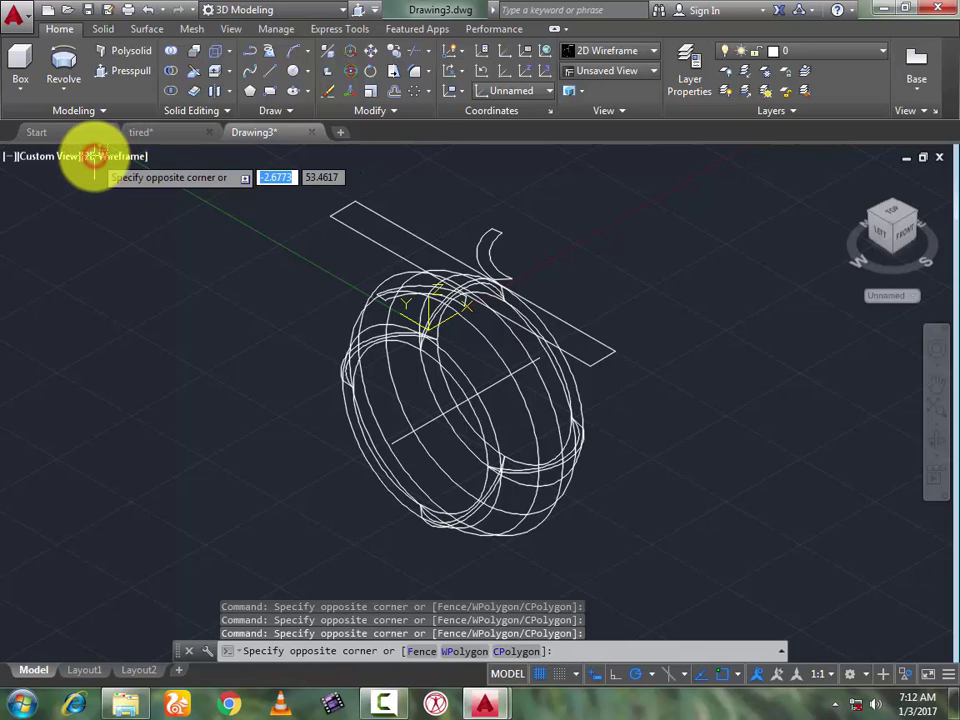
key(Escape)
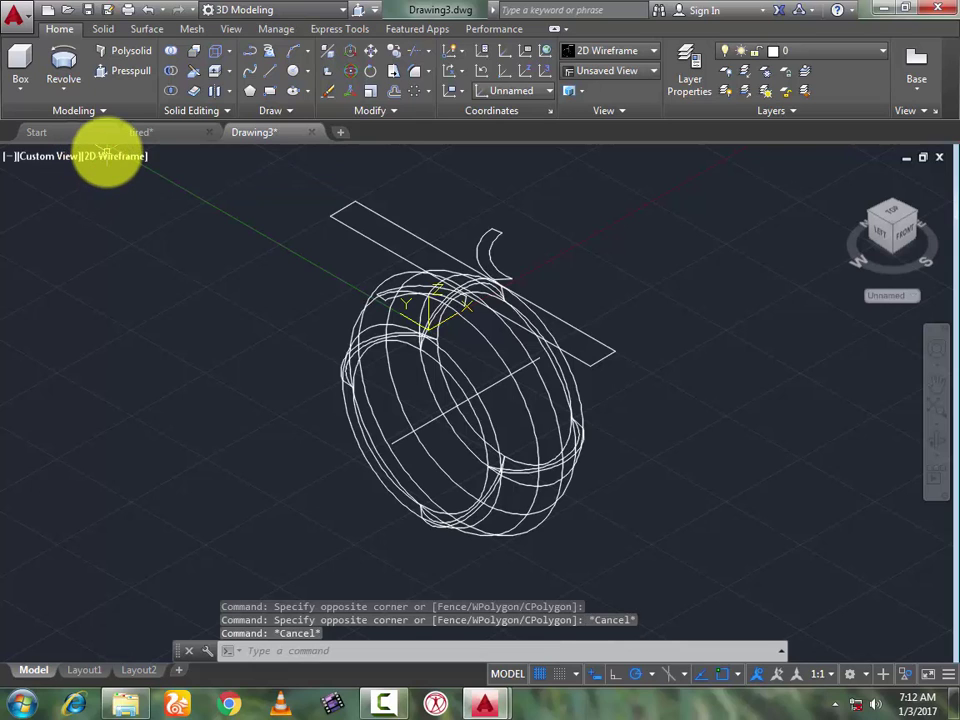
click(115, 157)
click(113, 323)
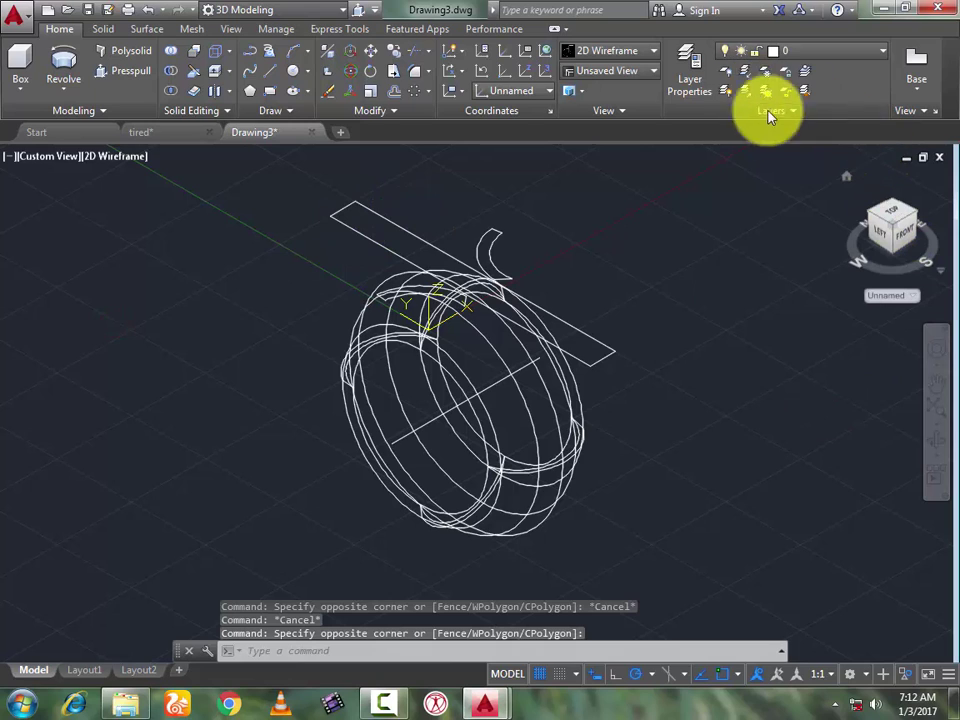
Step: Set the visual style to Conceptual
click(617, 52)
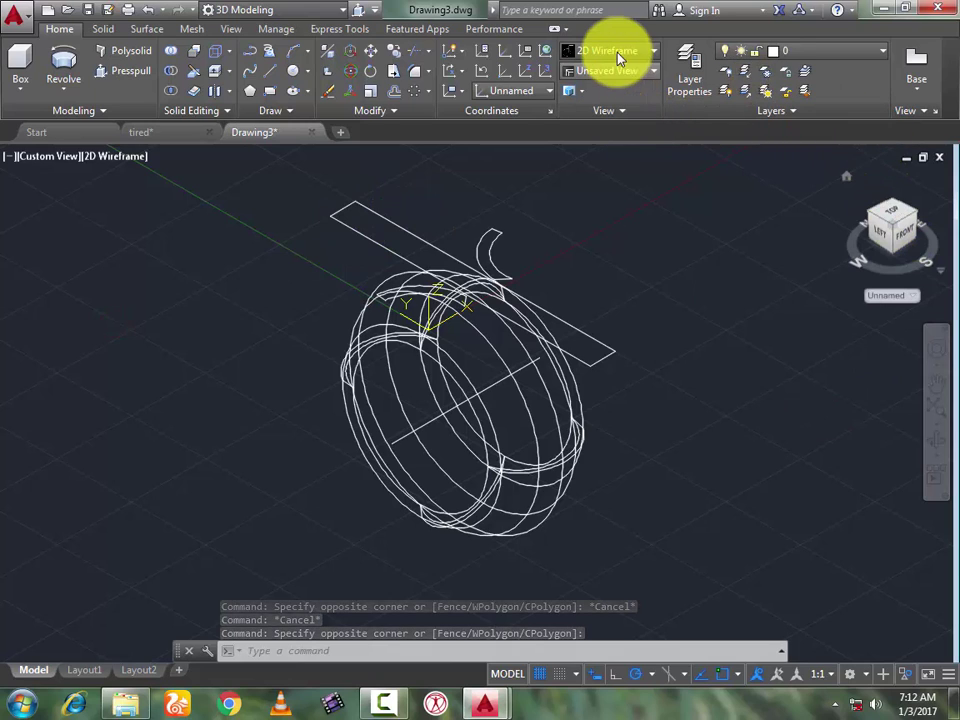
click(619, 56)
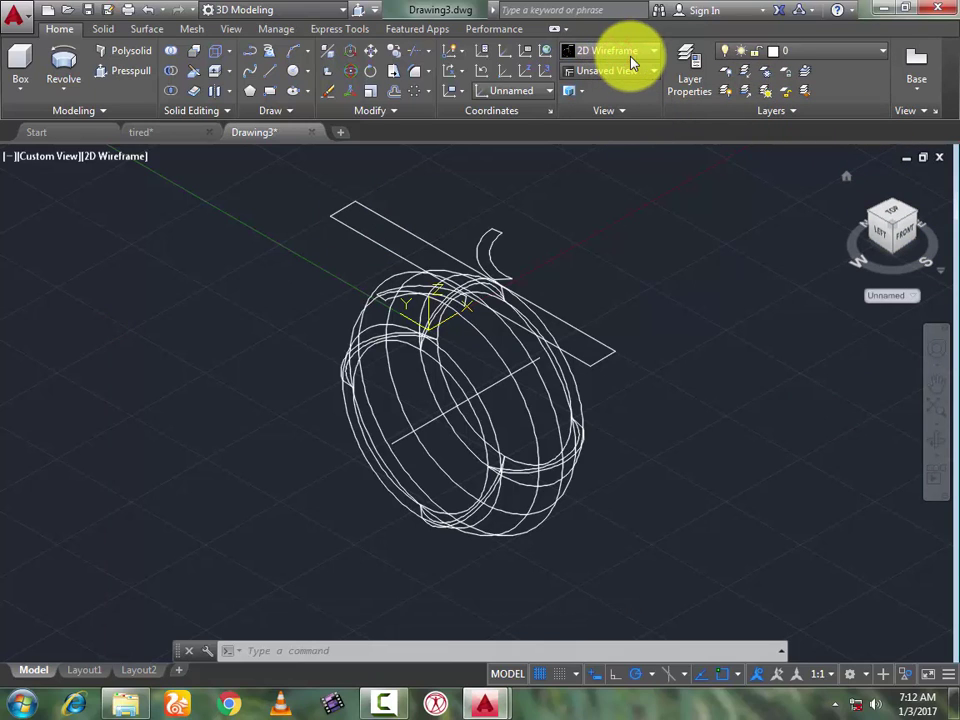
click(650, 53)
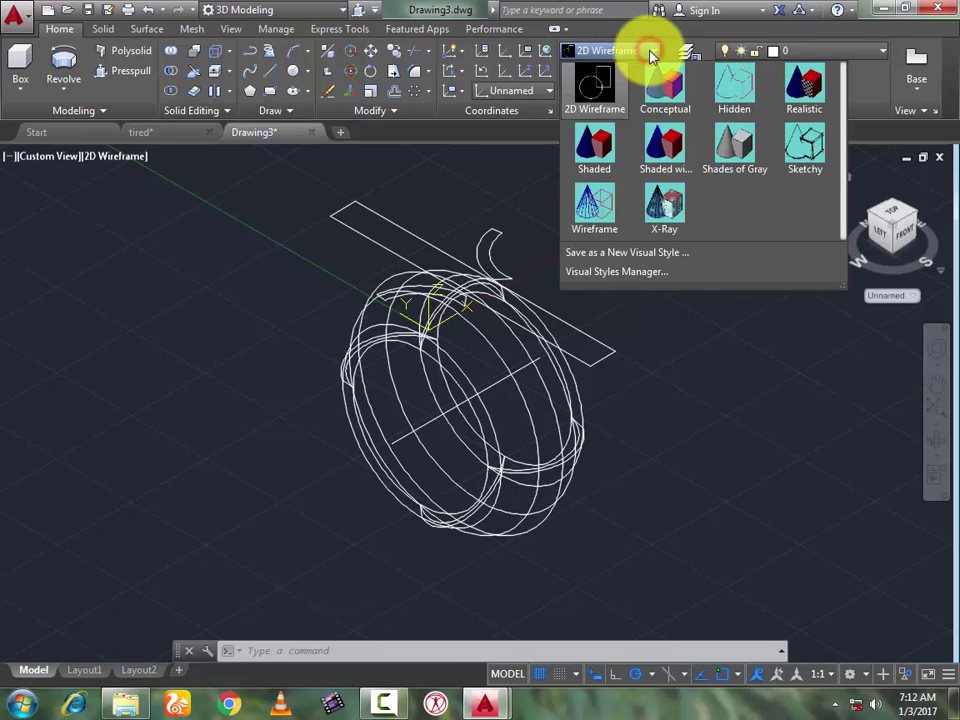
click(670, 108)
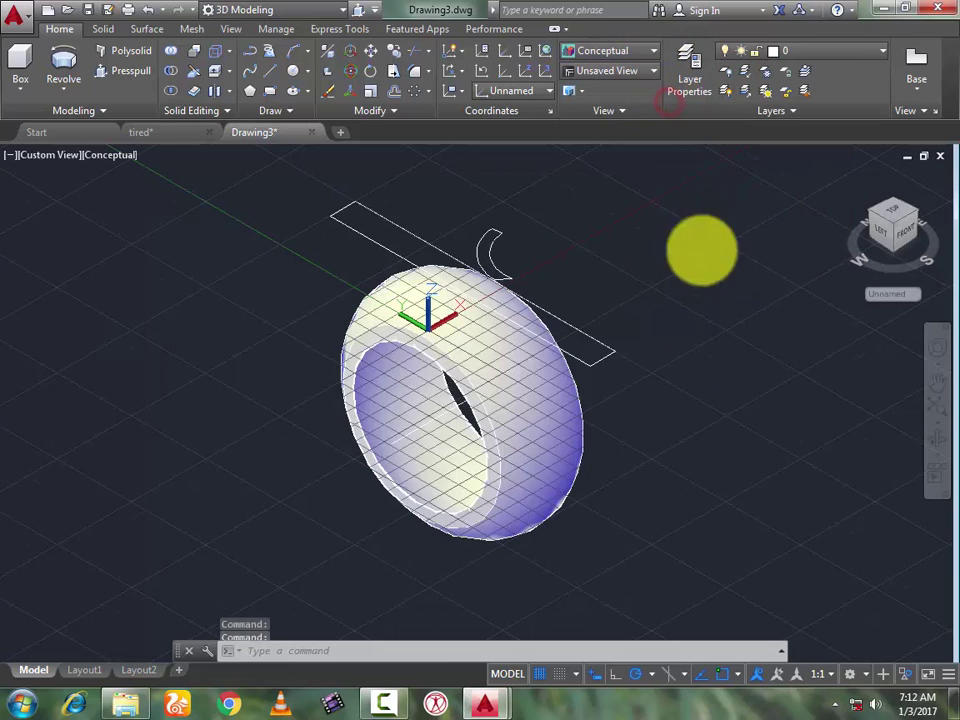
Step: Extrude both curved groove outlines together as solids downward through the sides of the tire's tread
click(940, 452)
drag(737, 435, 633, 493)
key(Escape)
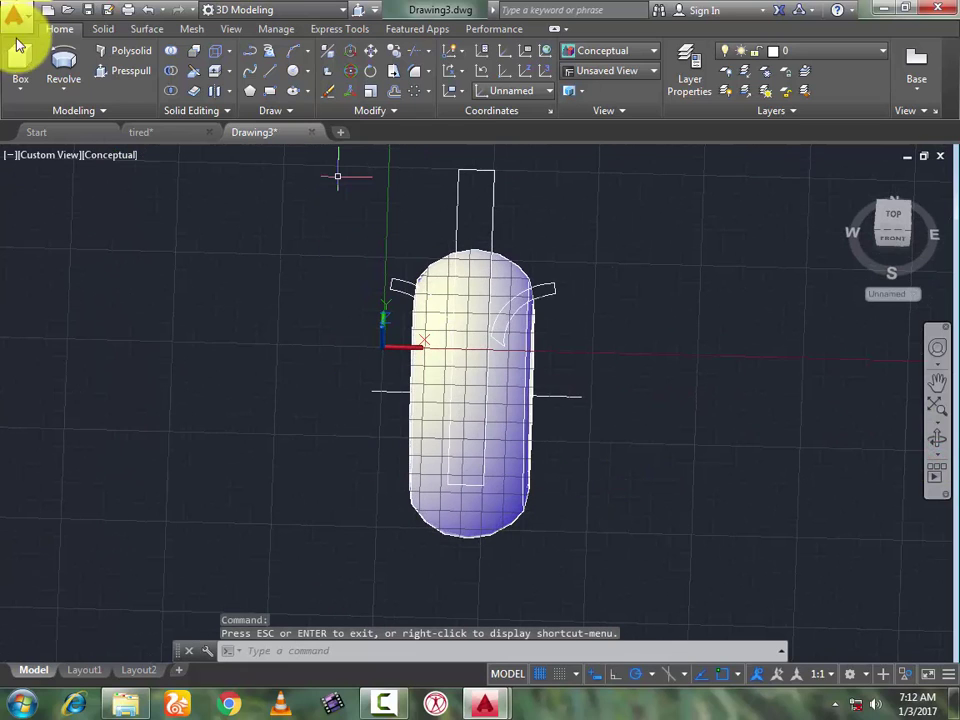
click(60, 93)
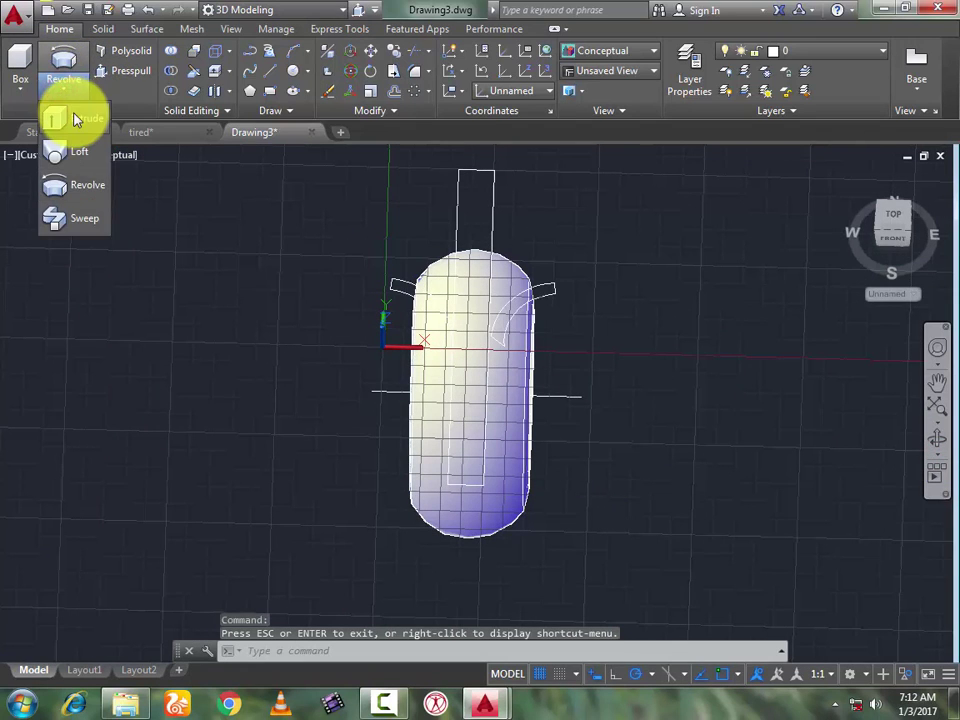
click(64, 114)
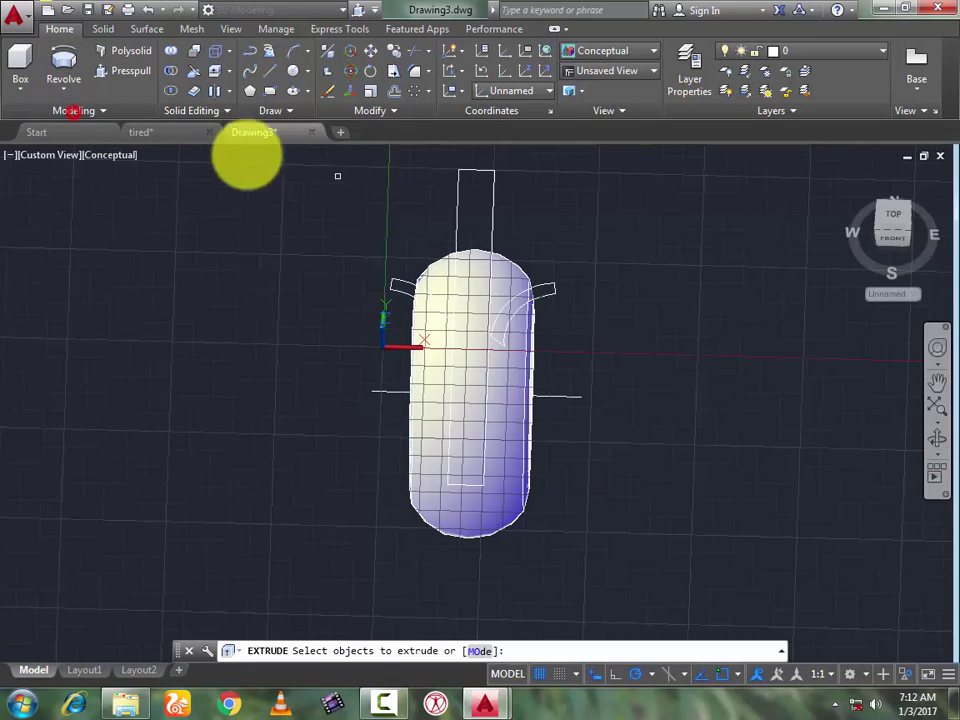
click(402, 288)
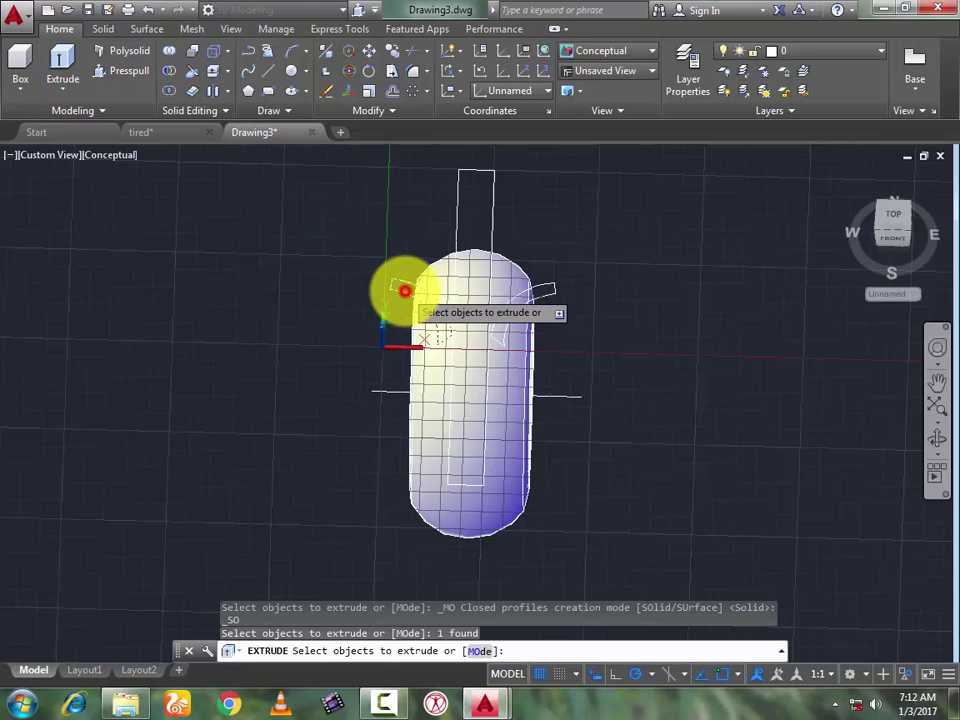
click(544, 285)
key(Return)
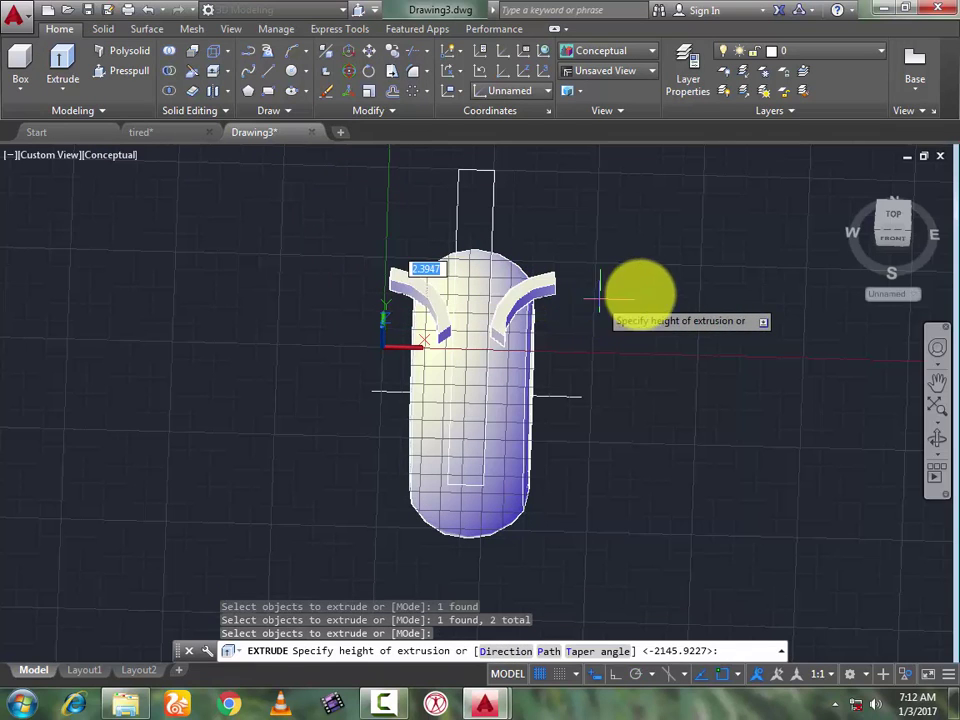
click(567, 390)
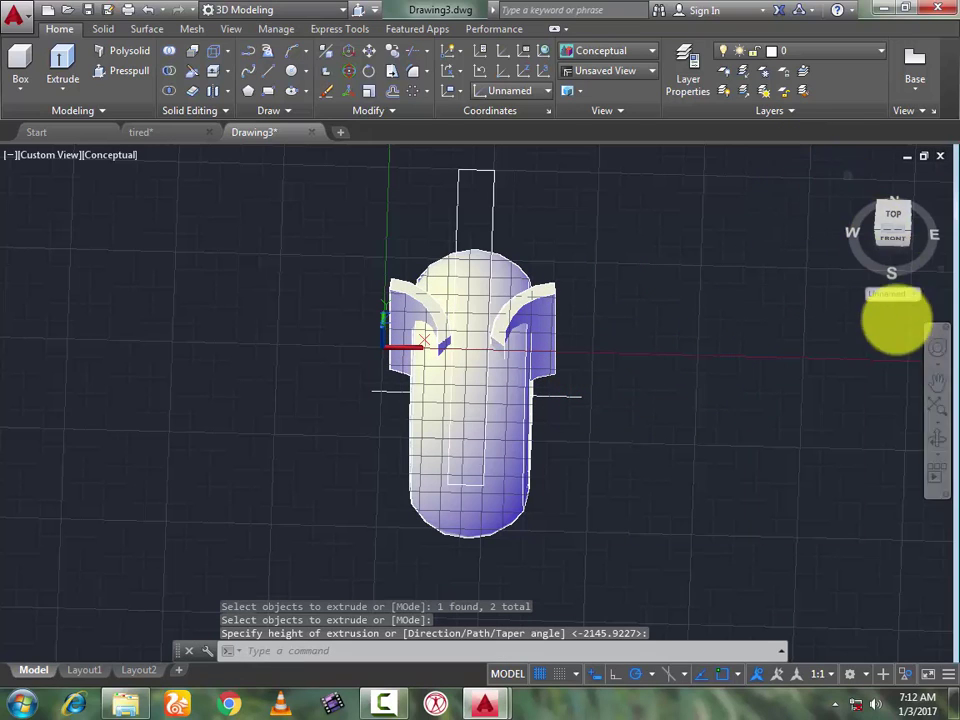
Step: Select both curved groove solids as the source objects for a polar array, and turn off the drawing grid
click(424, 92)
click(439, 181)
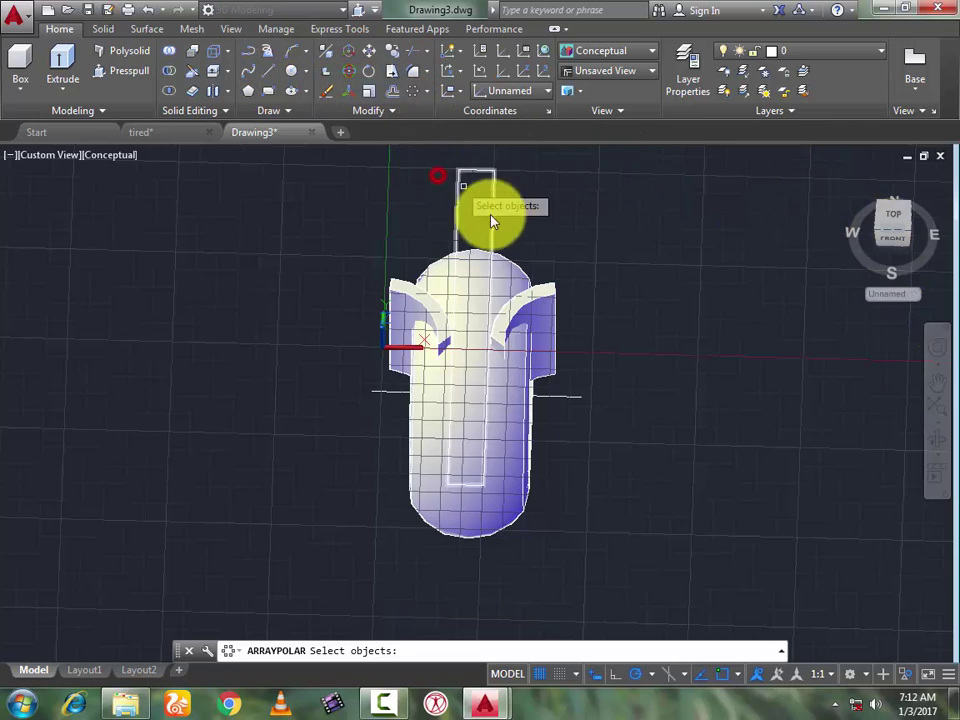
click(524, 304)
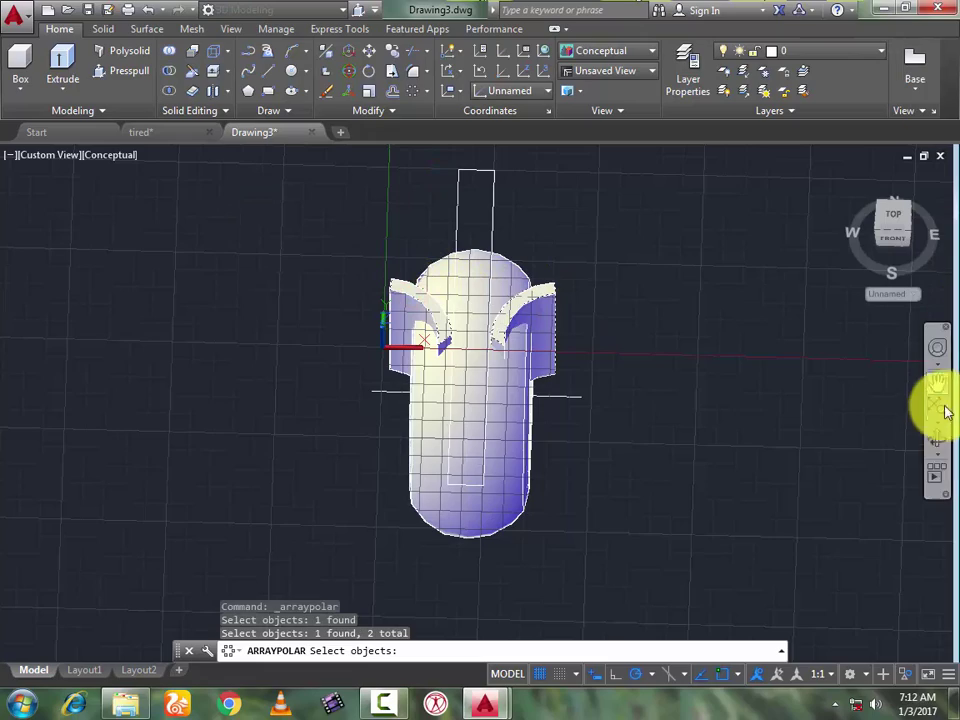
click(938, 448)
drag(769, 446, 675, 383)
key(Escape)
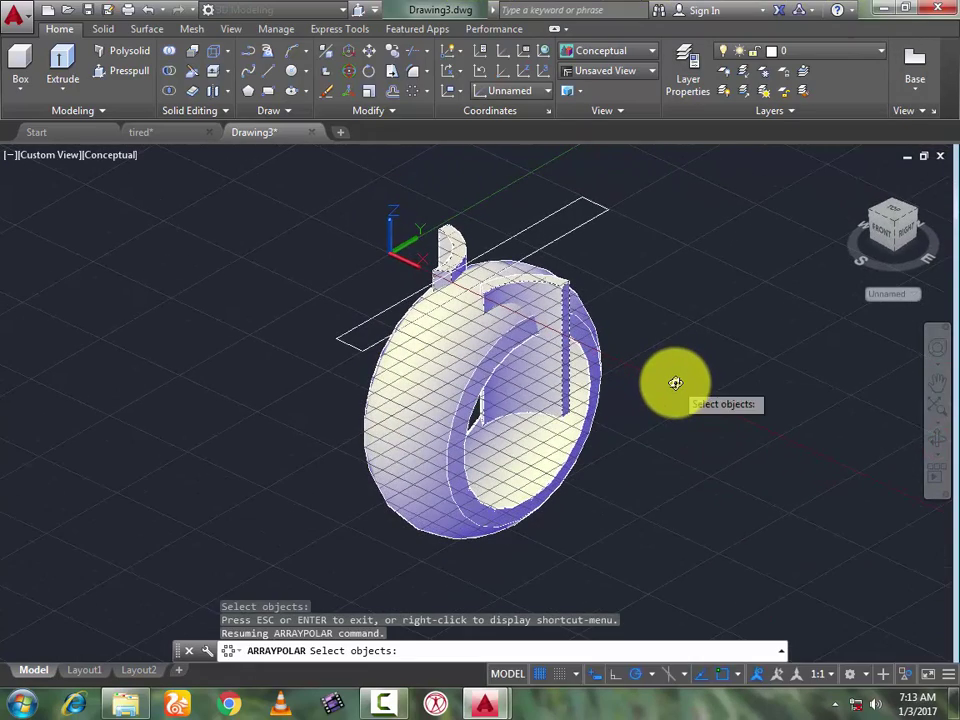
click(546, 675)
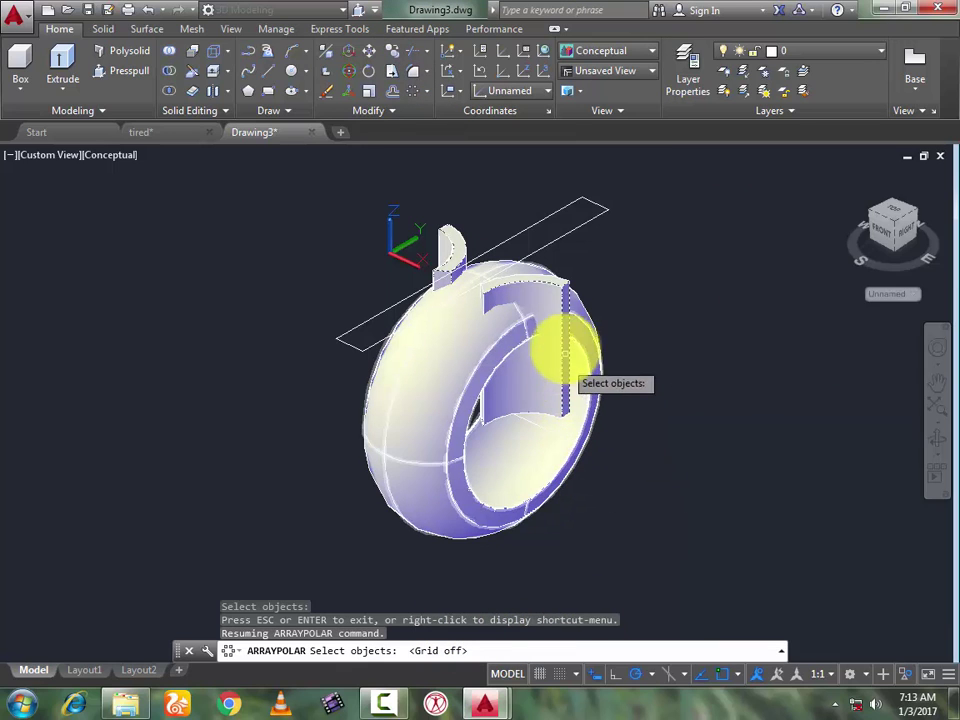
key(Return)
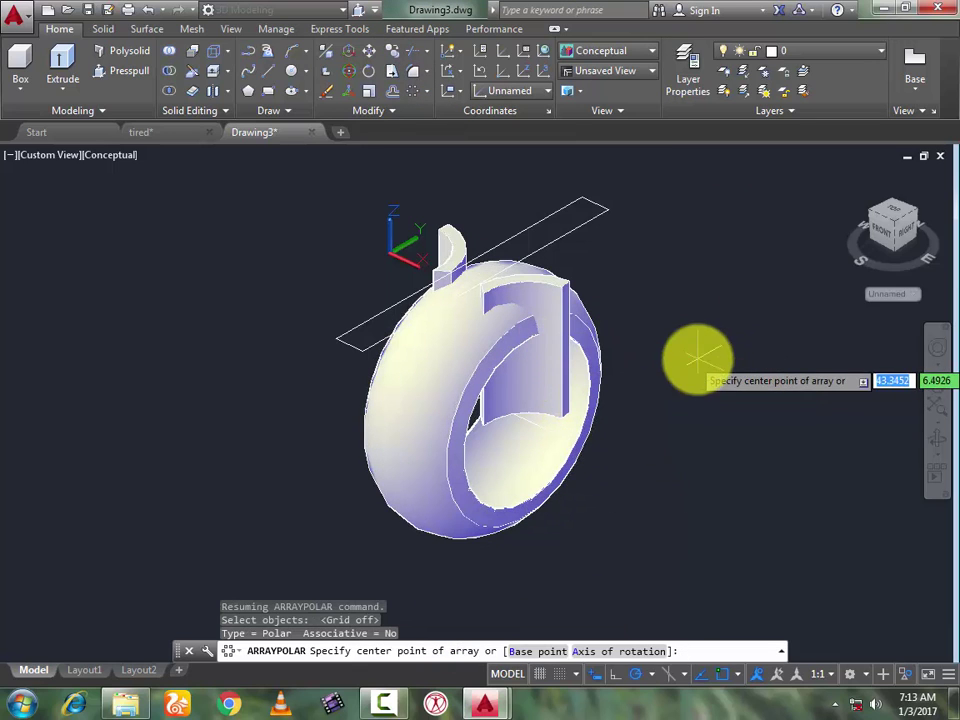
Step: Define the polar array's axis of rotation with two points along the straight center axis line of the tire
click(619, 651)
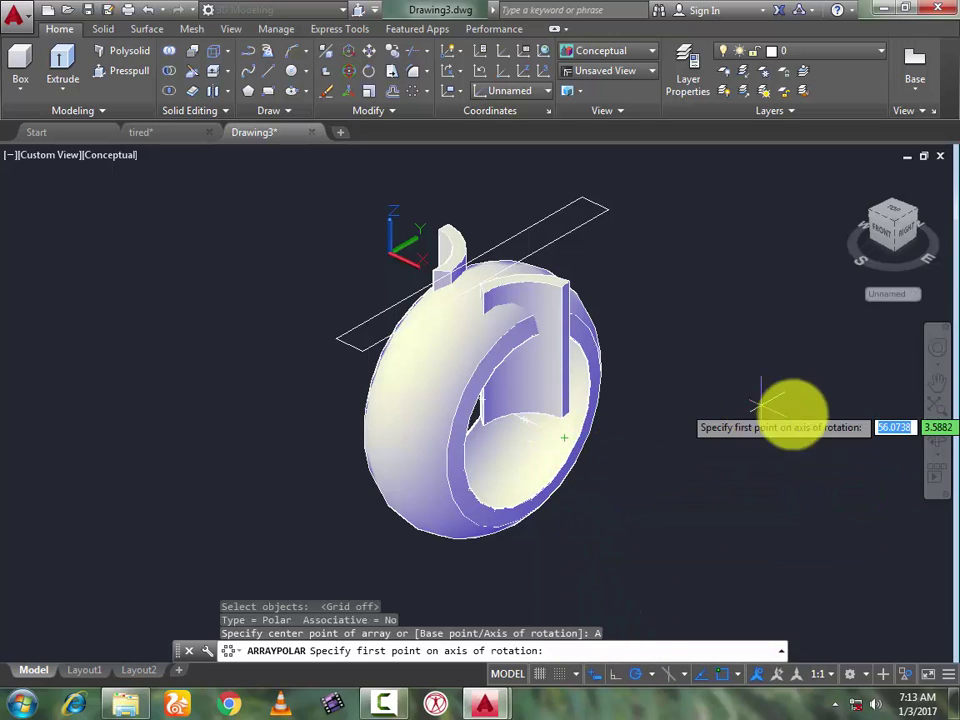
click(937, 440)
drag(803, 461, 585, 481)
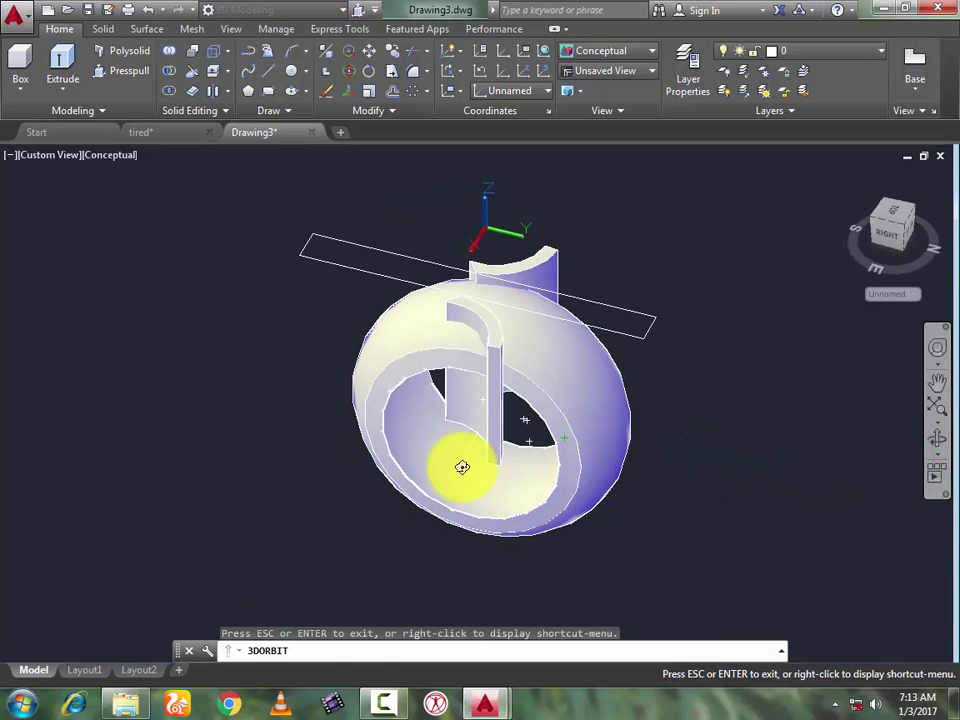
key(Escape)
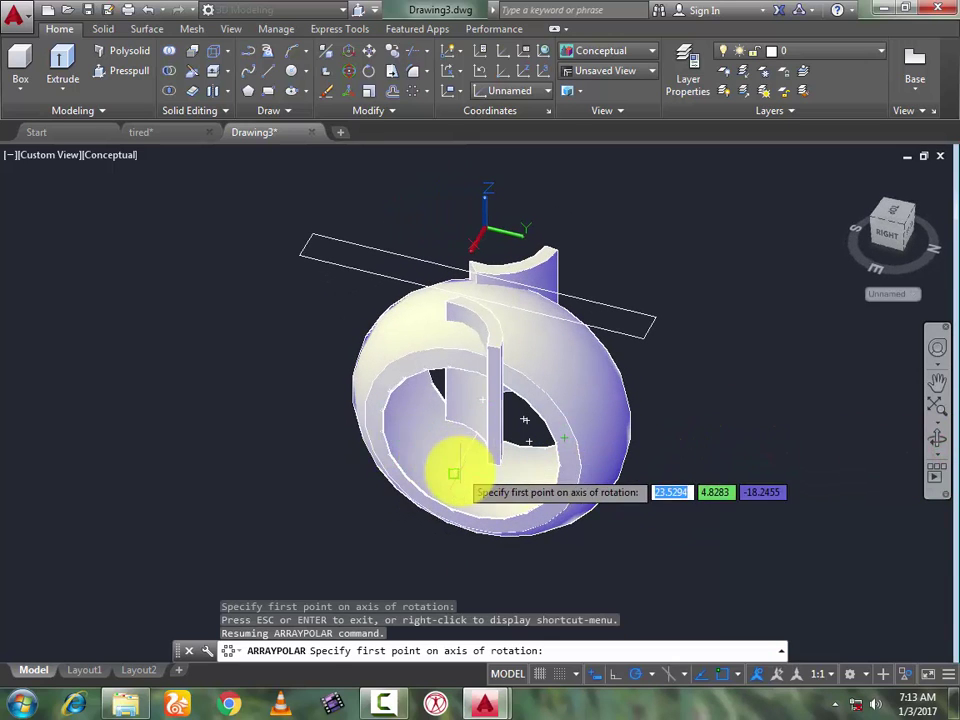
click(451, 470)
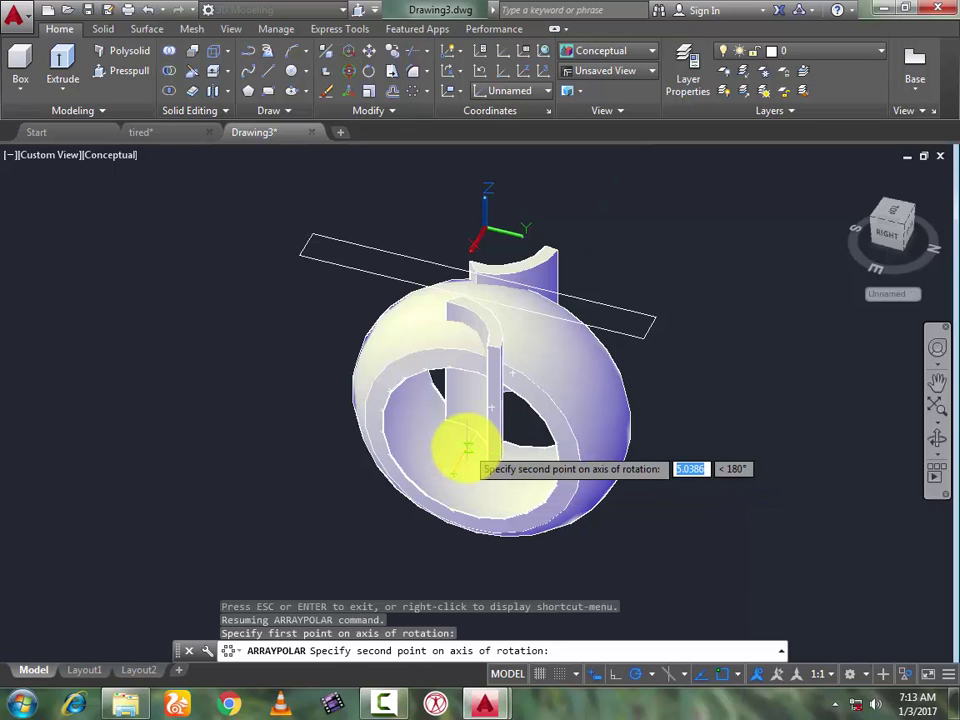
click(469, 447)
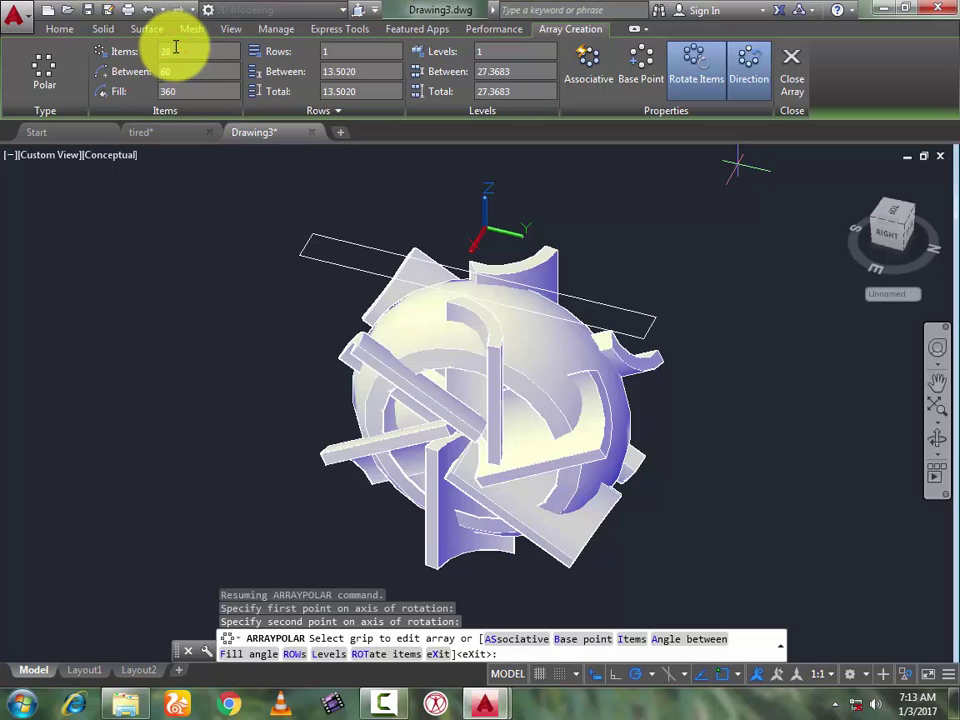
Step: Set the polar array to 28 items over the full 360 degrees and finish it
click(175, 50)
text(28)
key(Return)
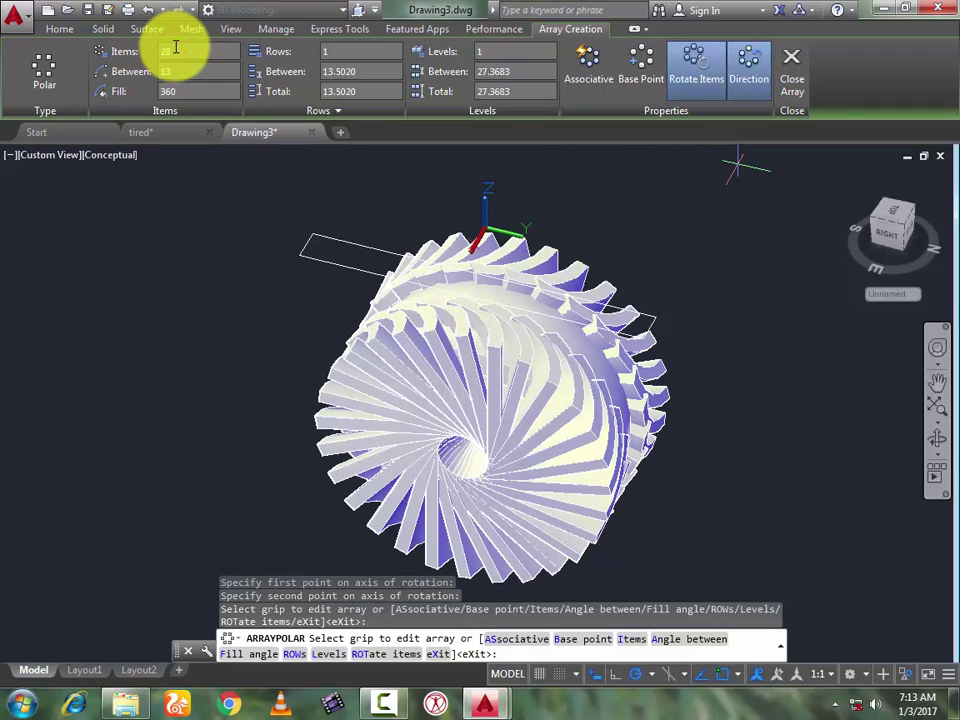
click(785, 65)
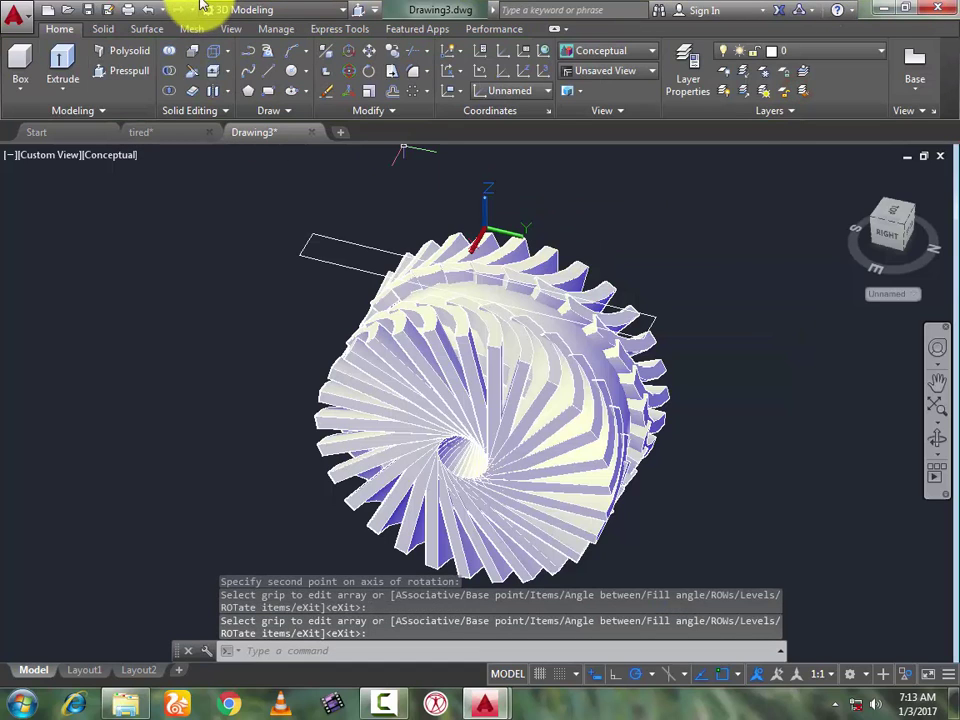
Step: Extrude the narrow central rectangle downward as a solid slab reaching past the underside of the tire
click(56, 68)
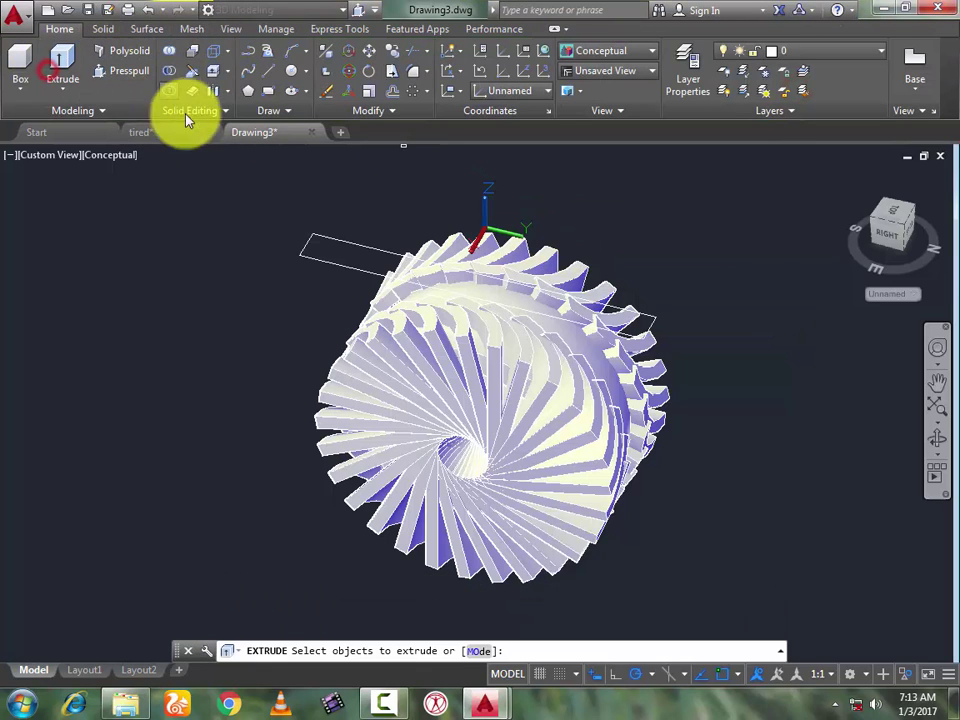
click(303, 262)
key(Return)
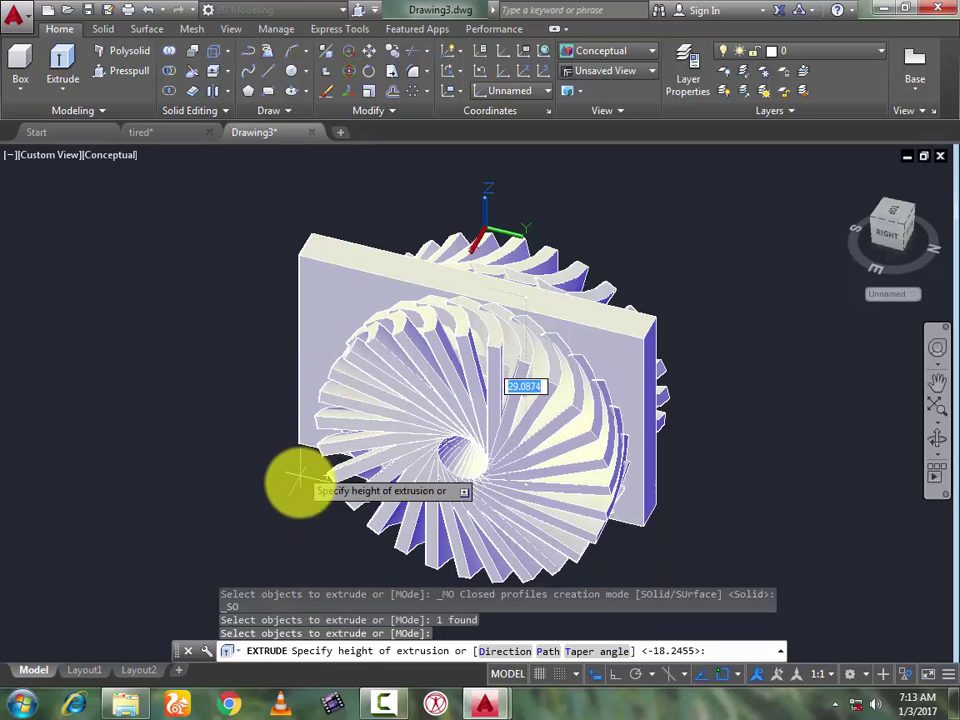
click(305, 563)
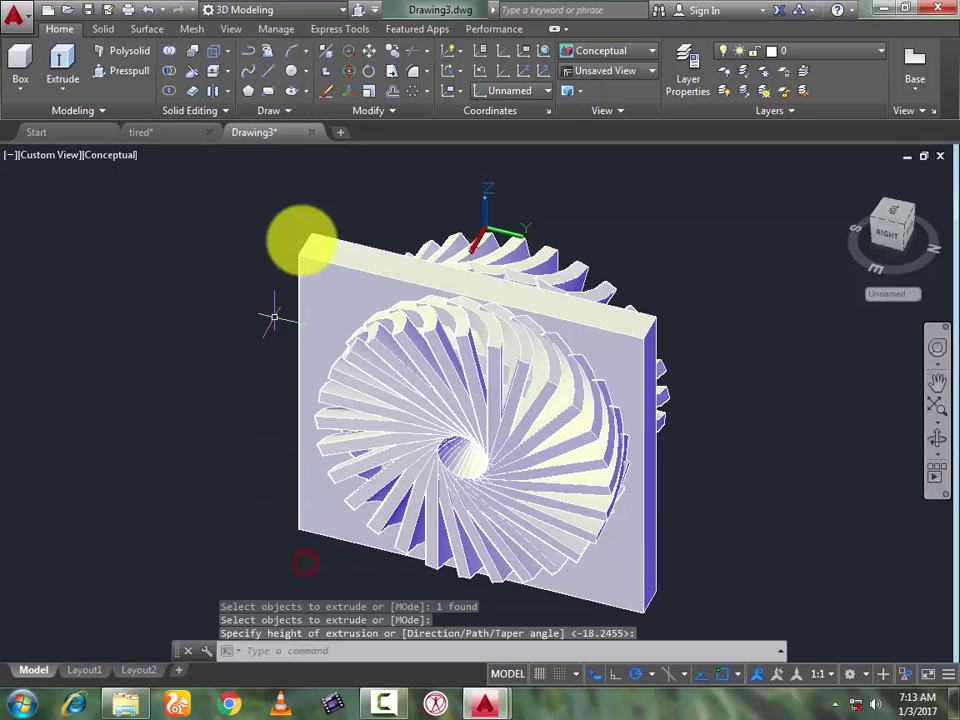
Step: Subtract all the arrayed groove solids and the central slab from the revolved tire solid
click(166, 78)
scroll(432, 442, up, 6)
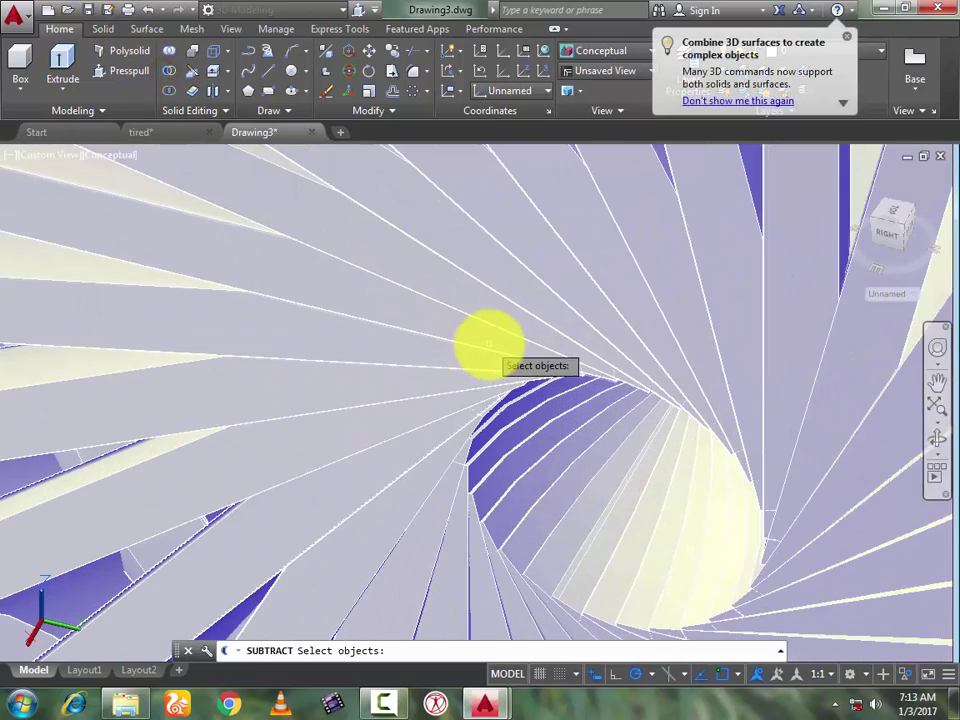
scroll(555, 290, down, 6)
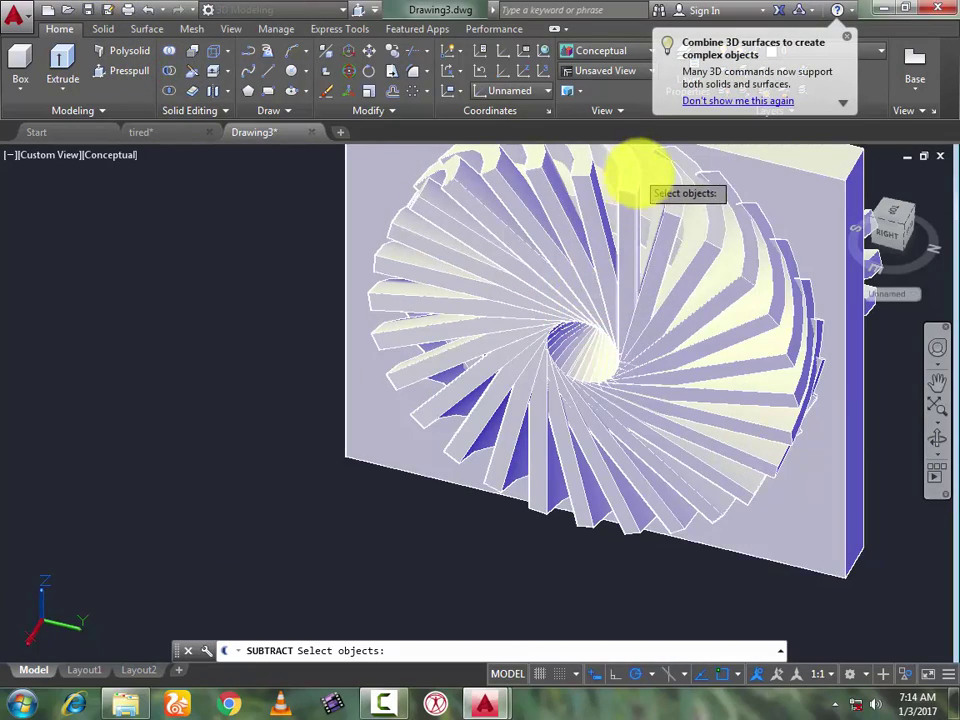
scroll(632, 192, up, 6)
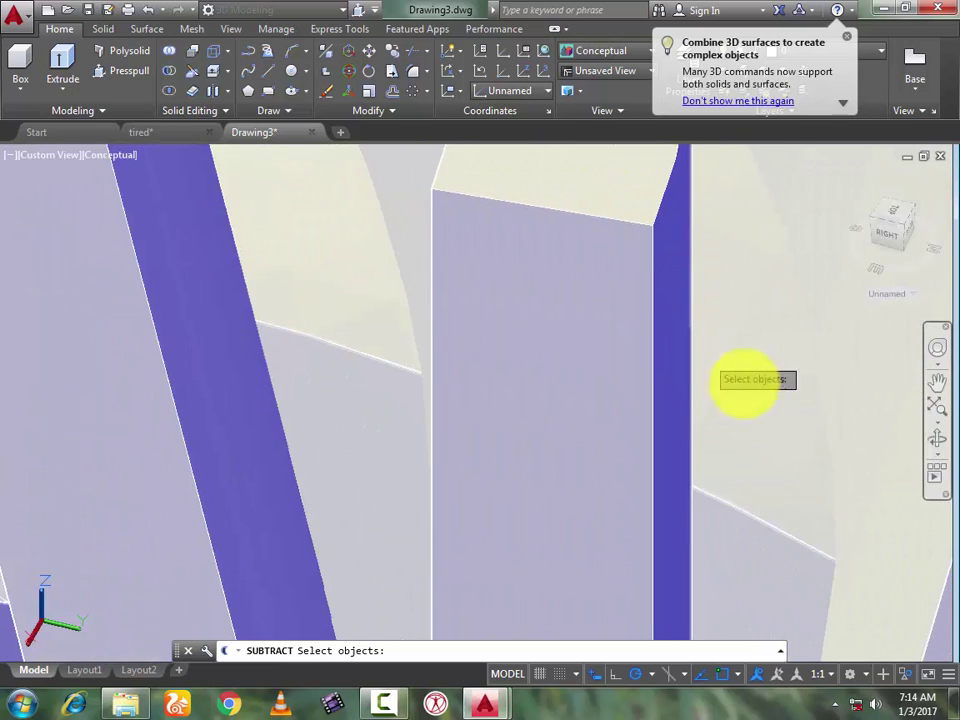
click(752, 403)
scroll(748, 425, down, 4)
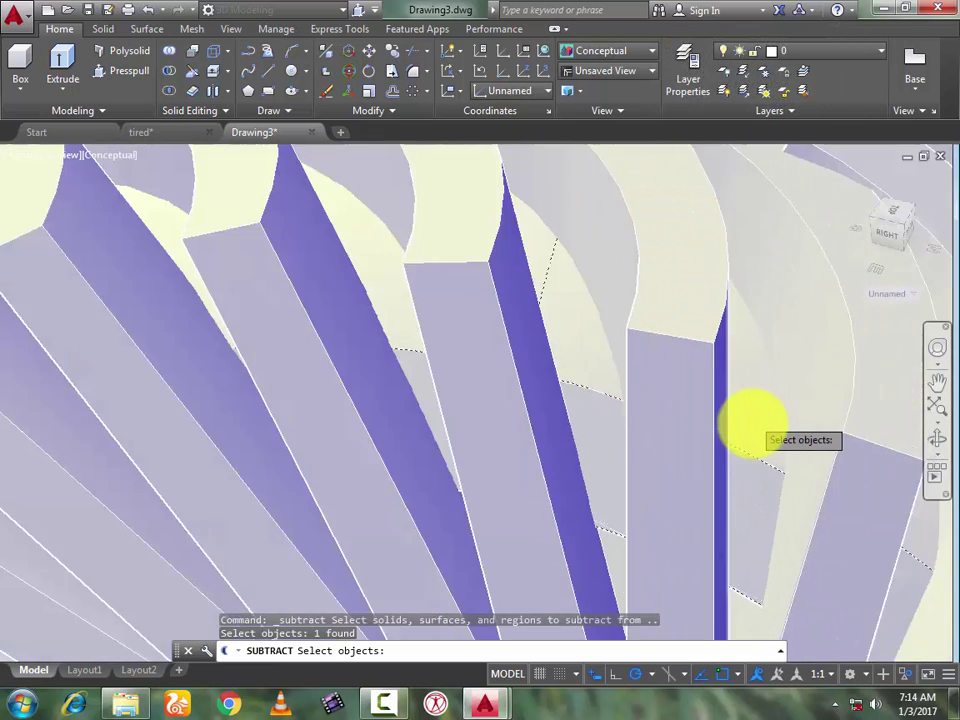
scroll(750, 423, down, 5)
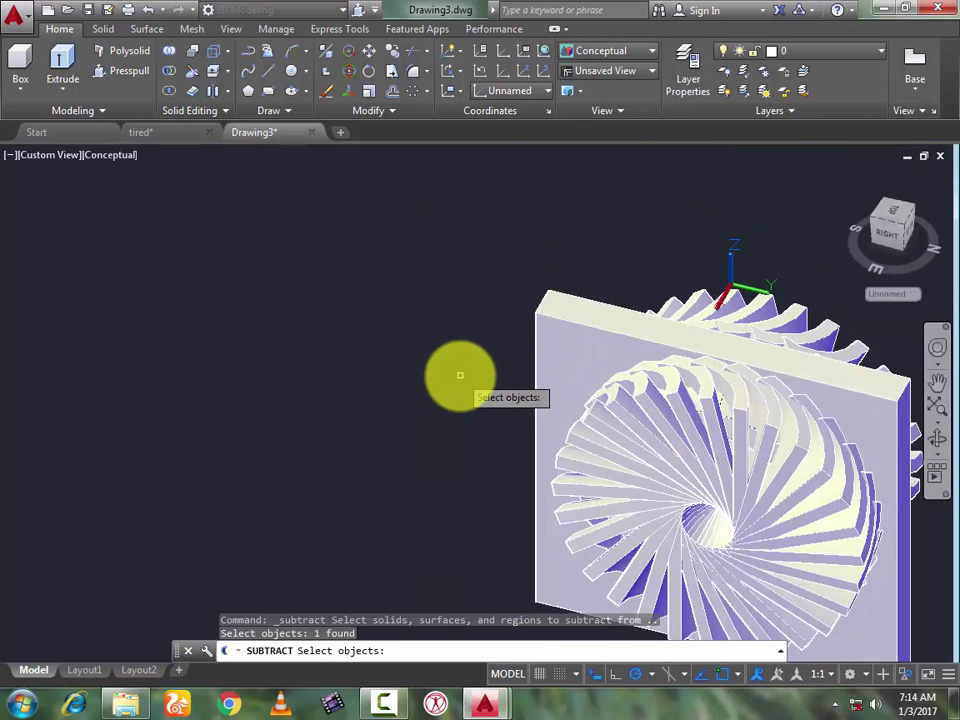
key(Return)
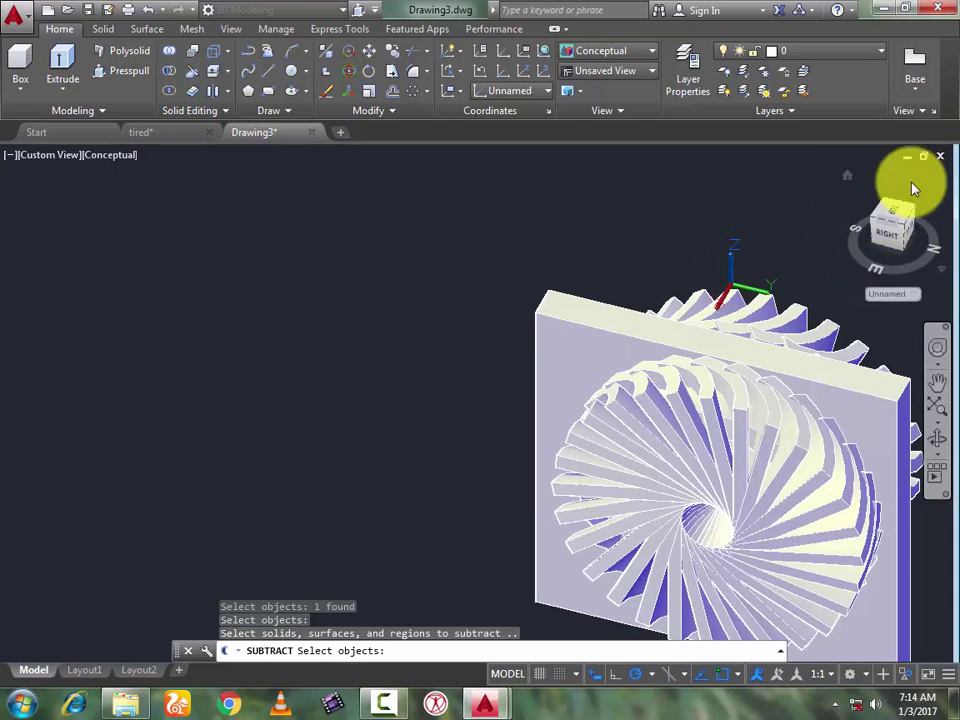
click(905, 226)
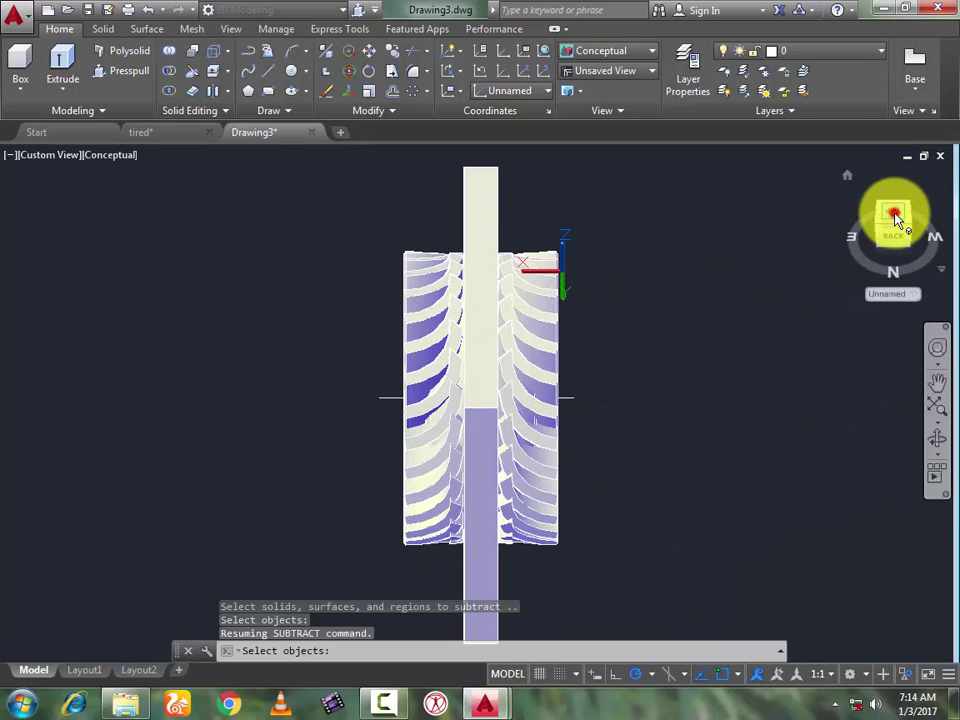
click(290, 215)
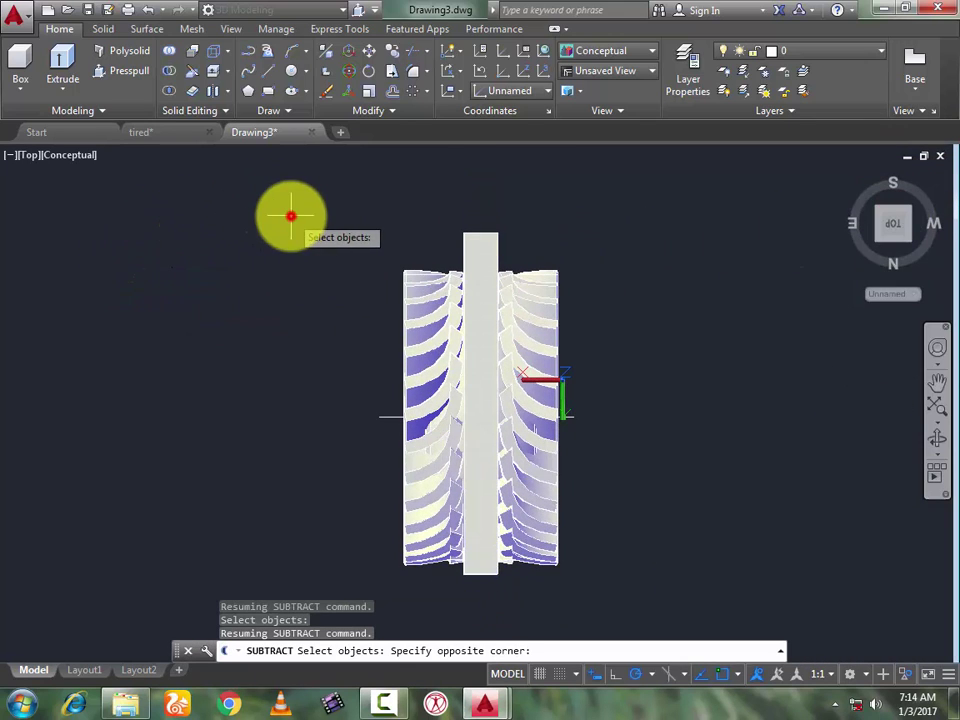
click(639, 627)
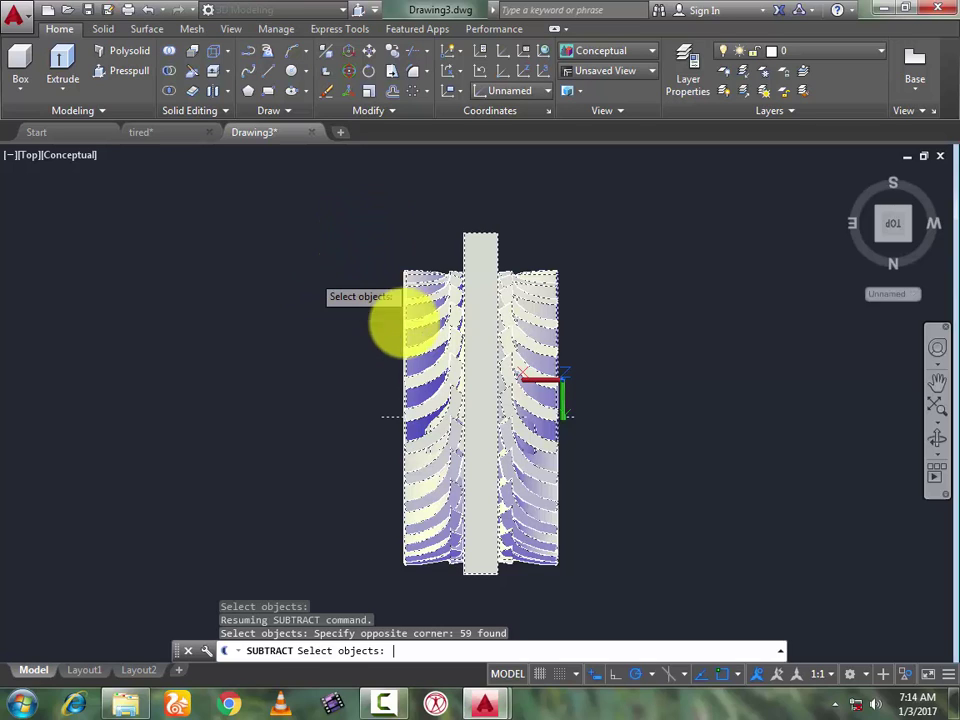
key(Return)
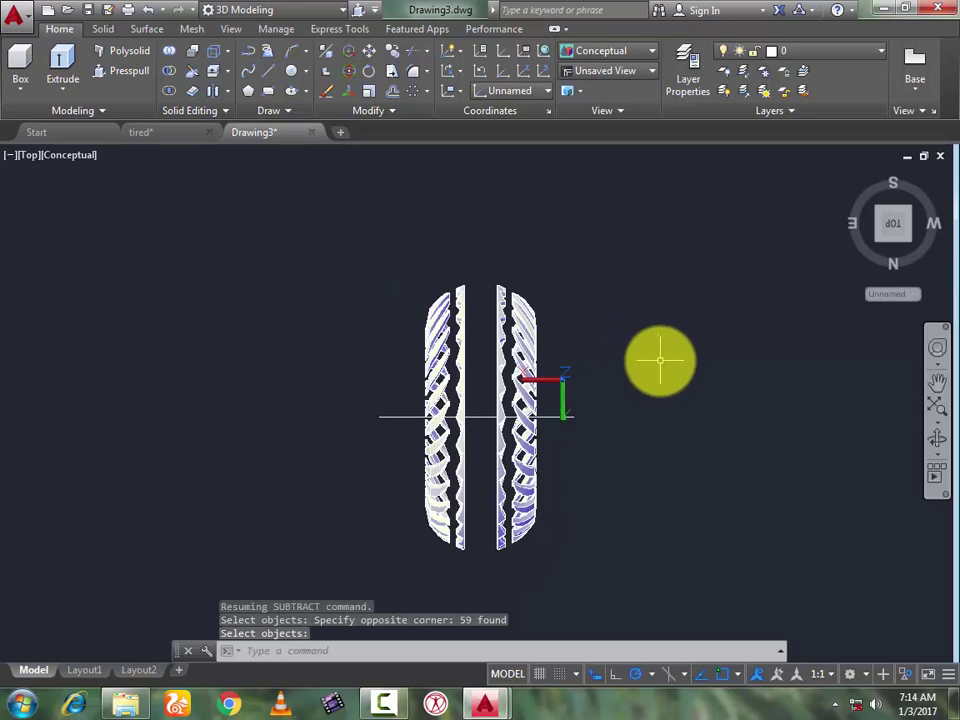
Step: End object isolation to bring back the hidden tire profile
click(937, 437)
drag(652, 386, 622, 344)
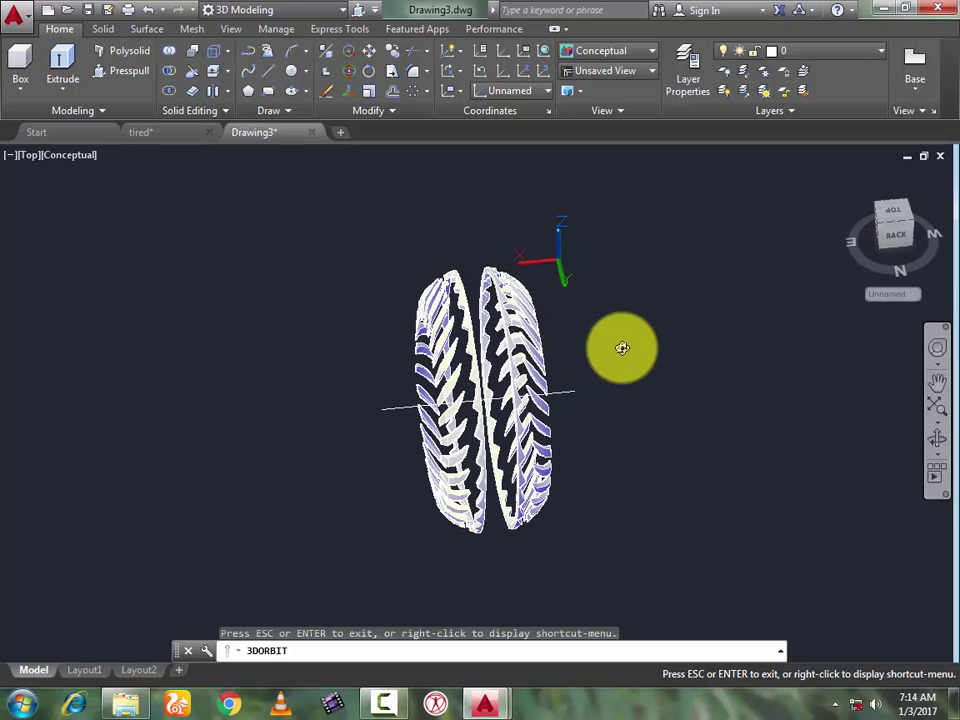
key(Escape)
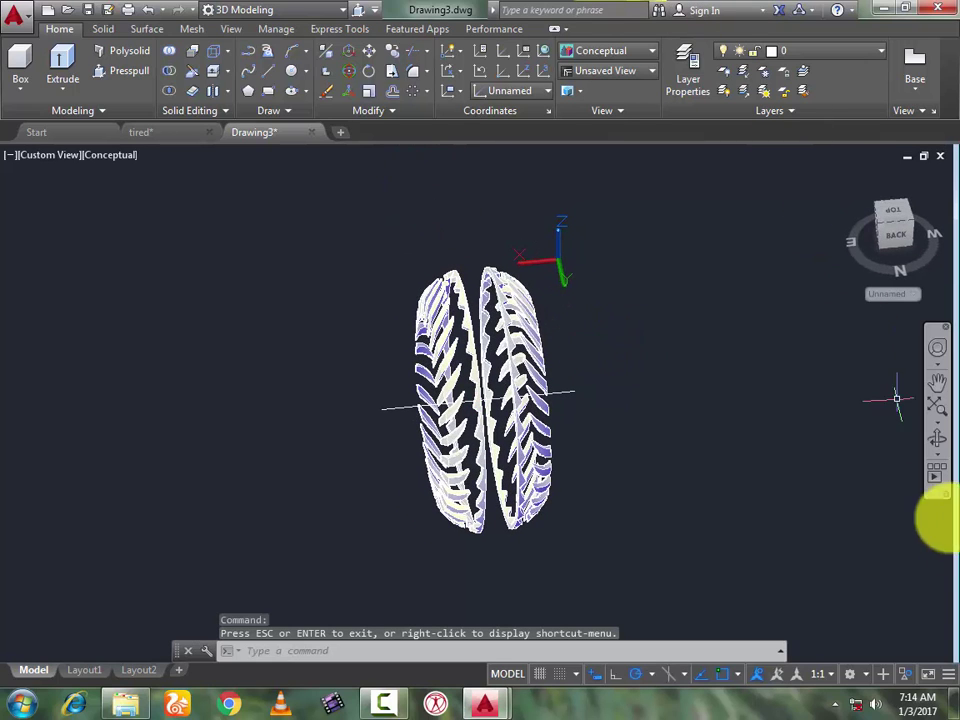
click(908, 672)
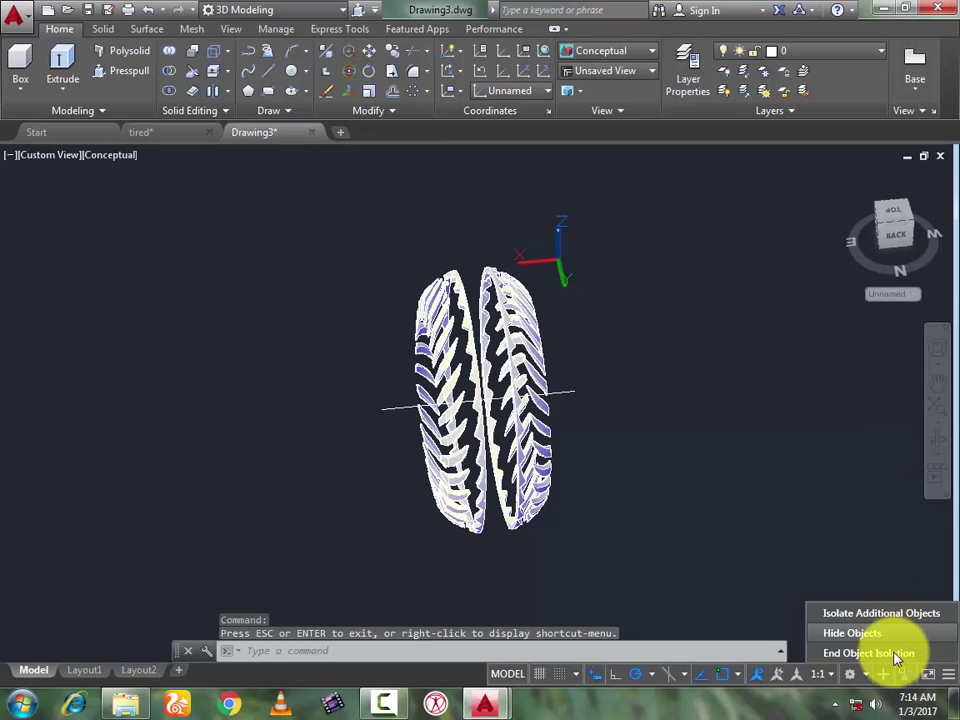
click(895, 654)
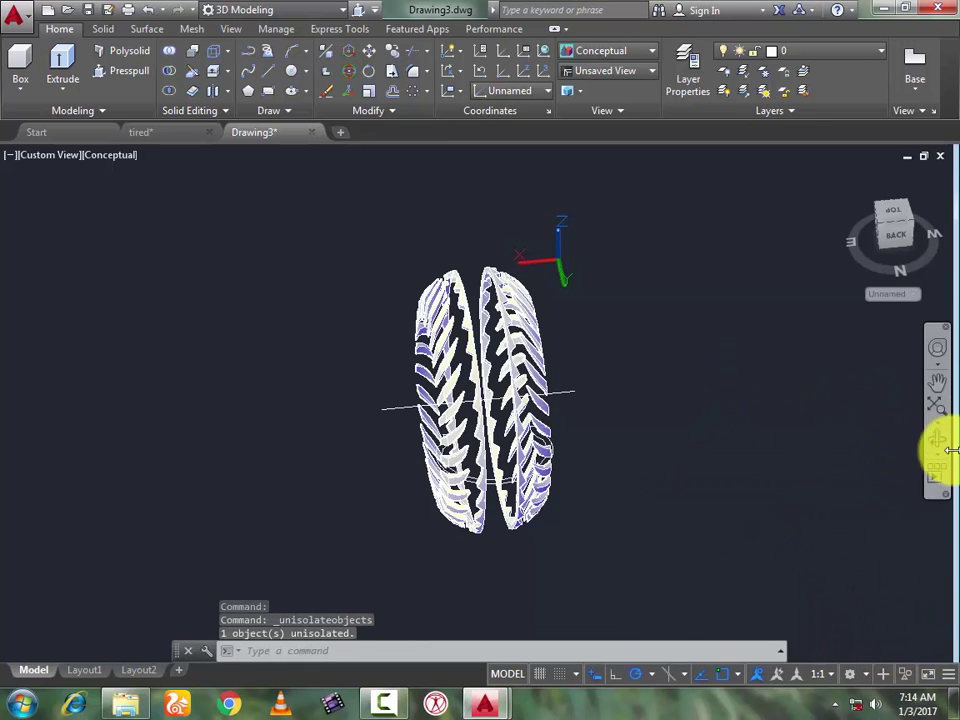
Step: Hide the grooved tread solid so that the profile and axis line are left on their own
click(521, 333)
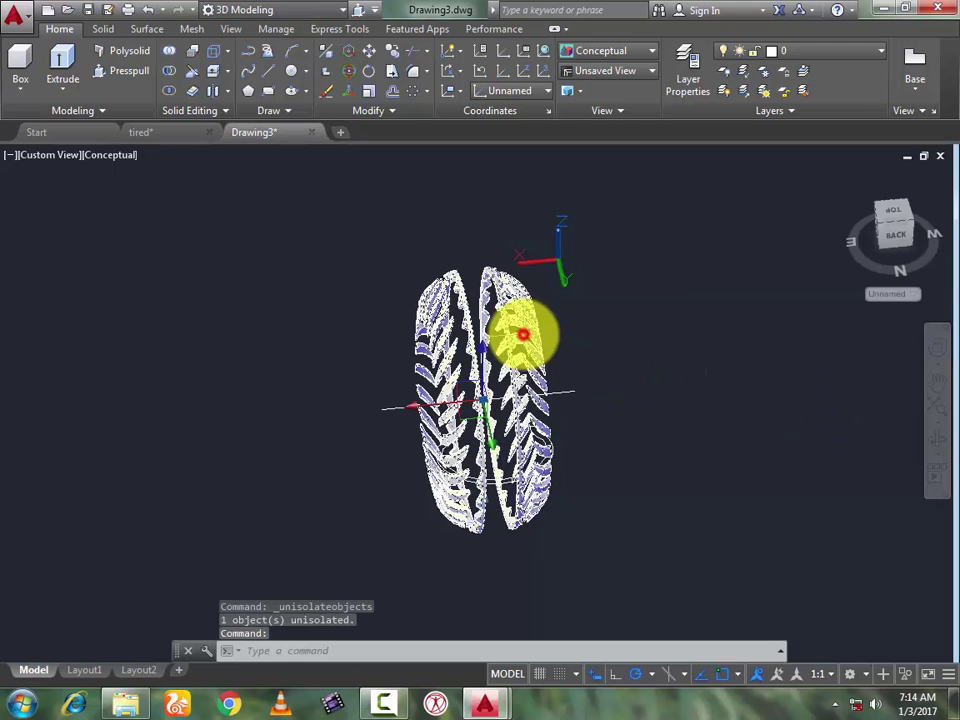
click(903, 676)
click(903, 661)
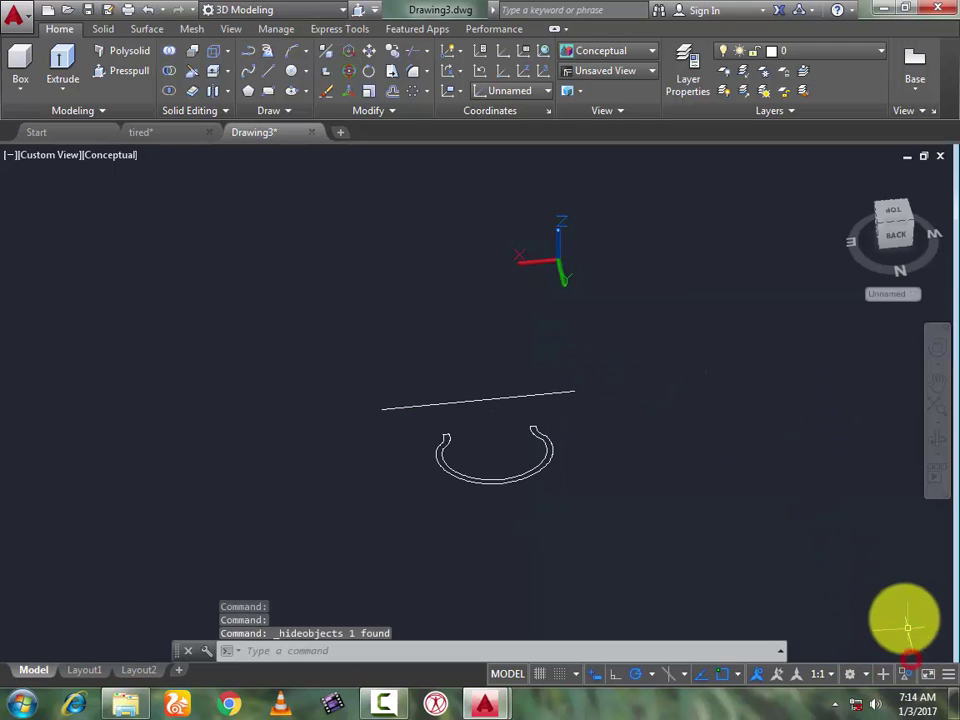
Step: Revolve the closed inner tire profile a full 360° around the axis line as a solid
click(490, 478)
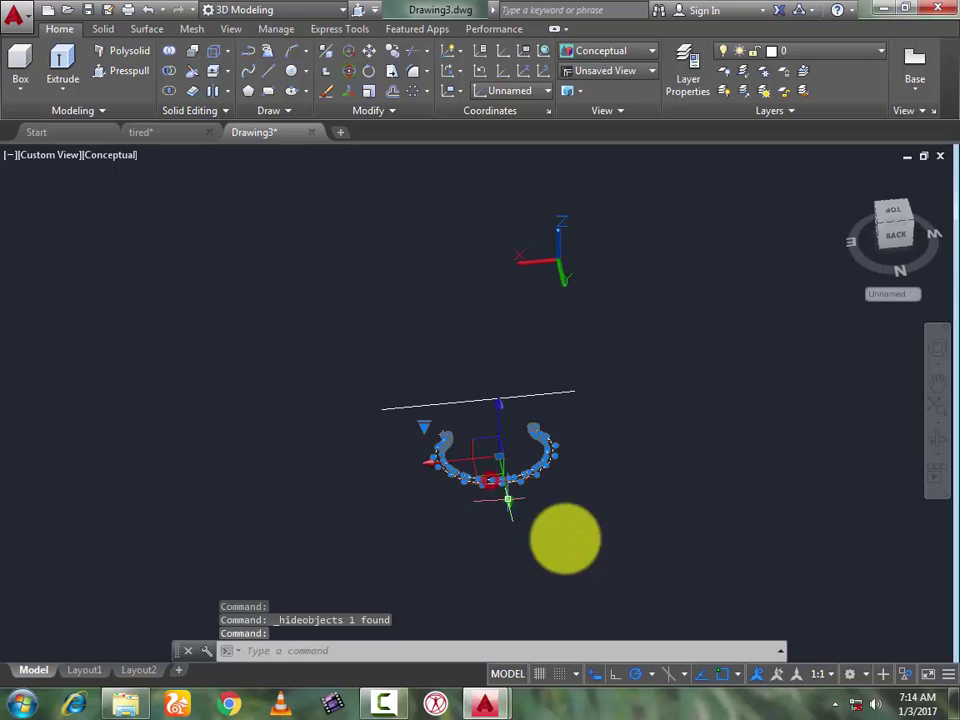
click(48, 91)
click(80, 190)
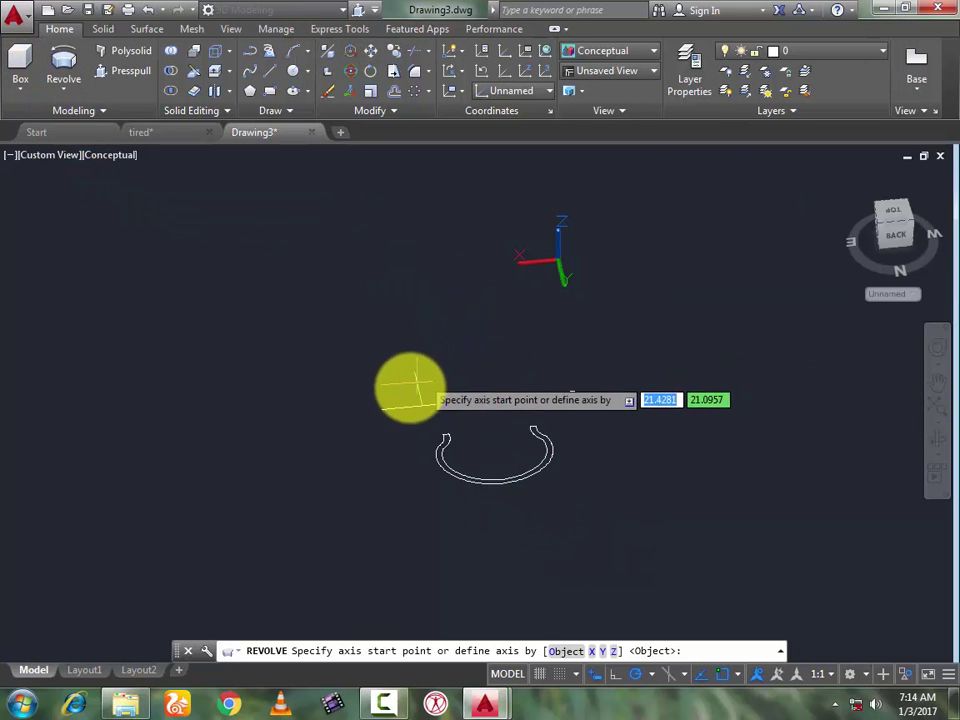
click(582, 651)
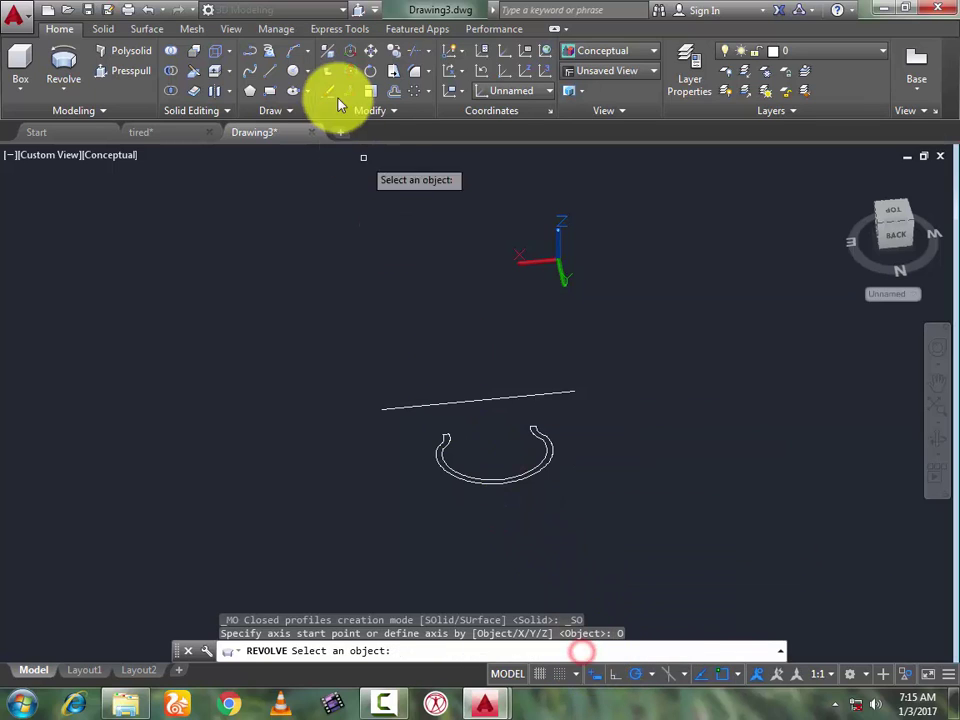
click(424, 407)
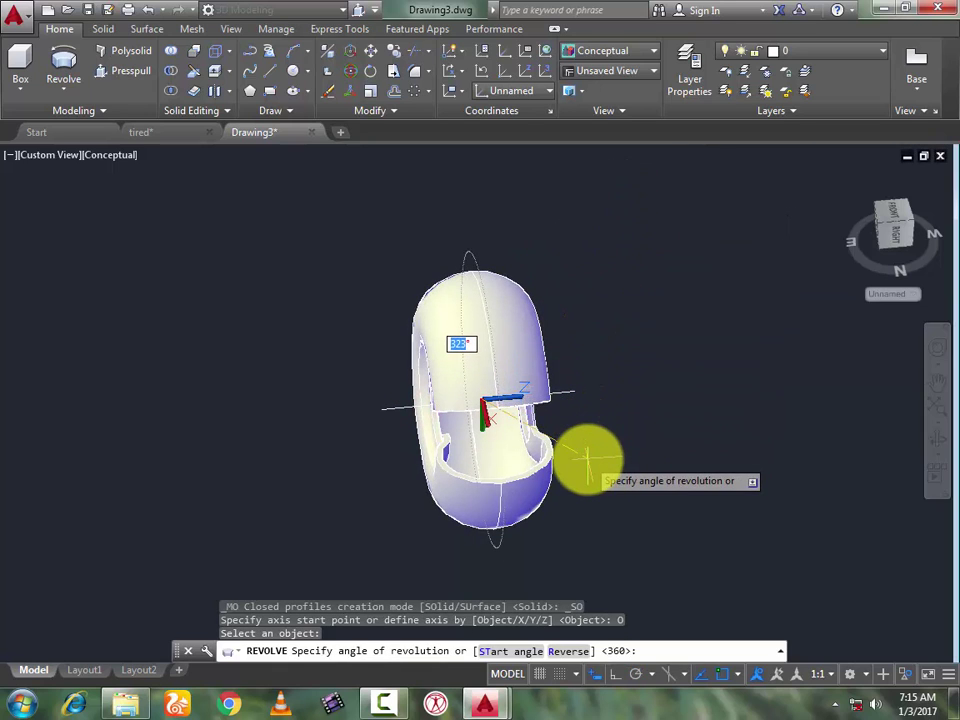
key(Return)
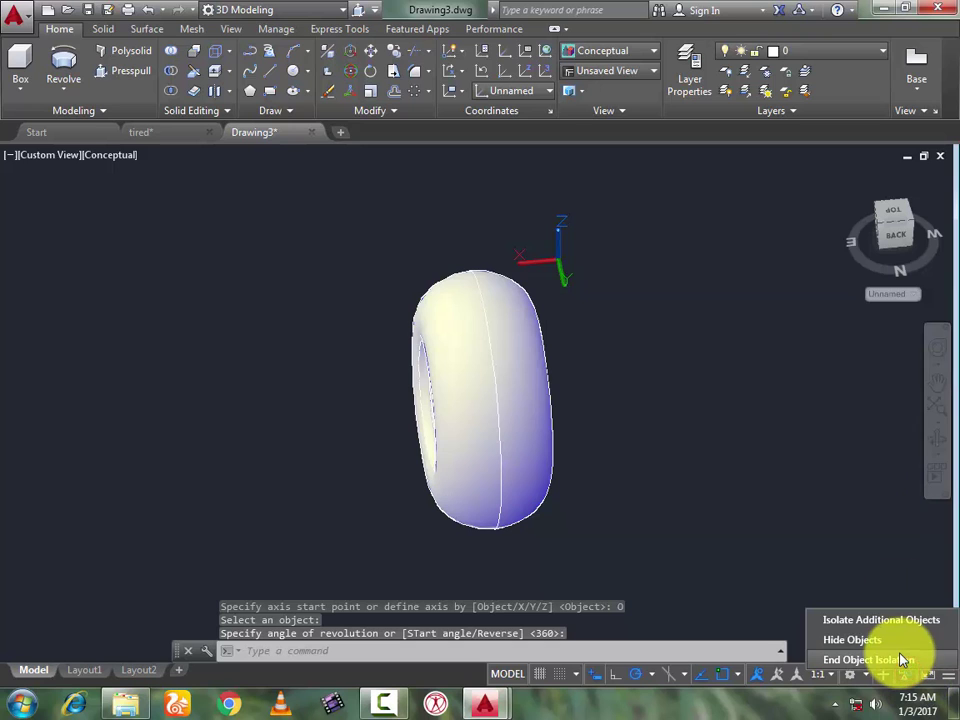
Step: End object isolation to bring back the hidden grooved tread around the revolved inner tire
click(901, 660)
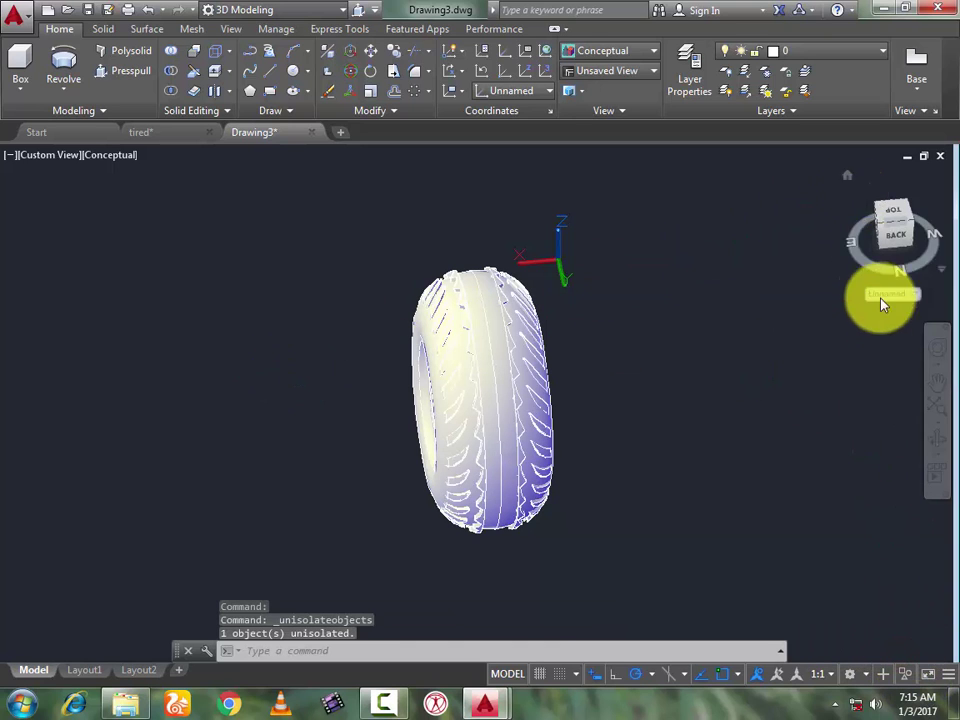
click(936, 437)
mouse_move(778, 416)
mouse_down()
mouse_move(662, 379)
mouse_move(517, 305)
mouse_move(583, 414)
mouse_move(489, 540)
mouse_move(525, 394)
mouse_move(551, 392)
mouse_move(658, 446)
mouse_up()
key(Escape)
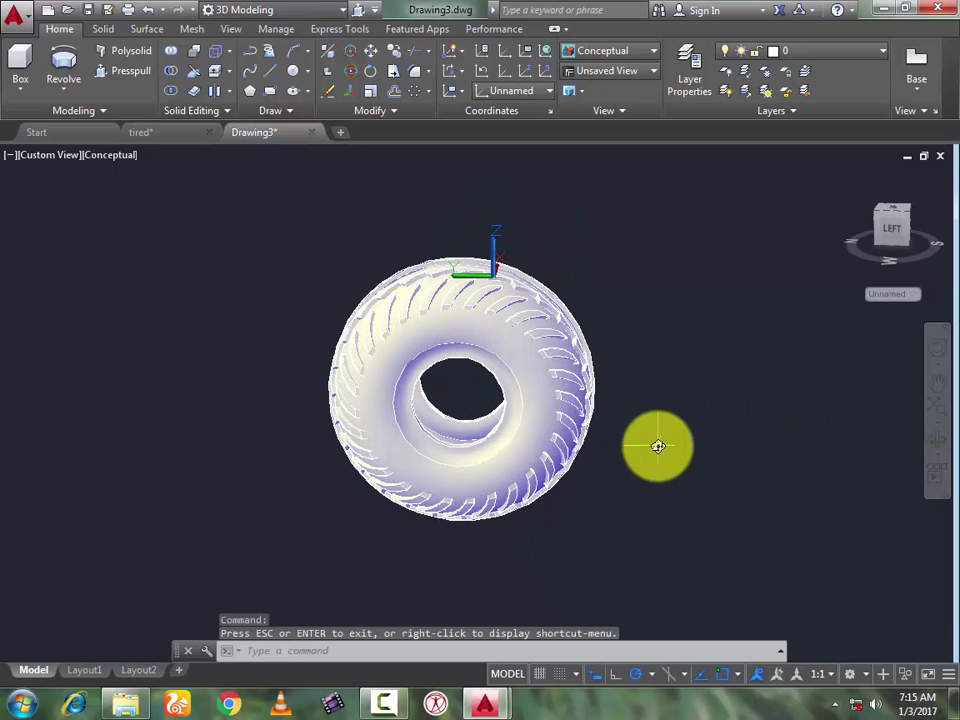
Step: Change the color of layer 0 to dark green, index color 138
click(836, 55)
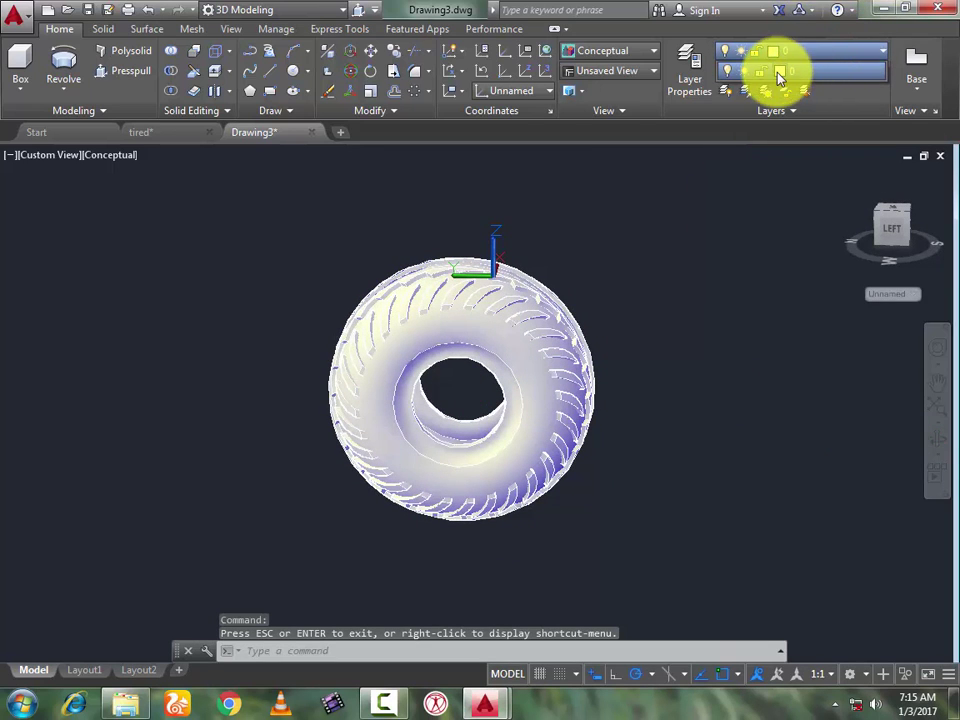
click(779, 74)
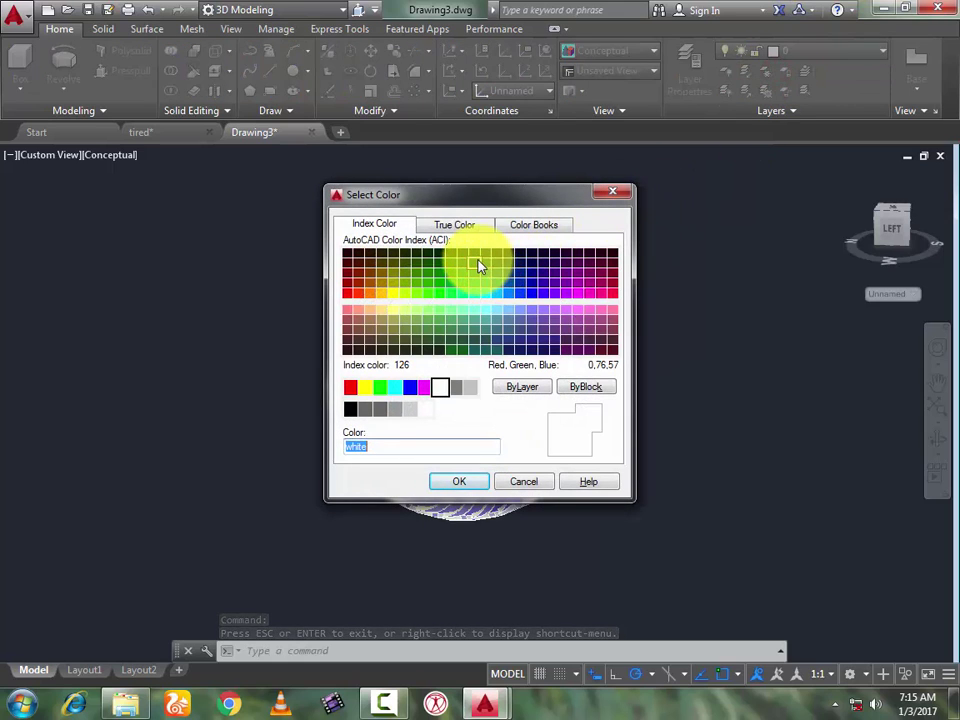
click(486, 257)
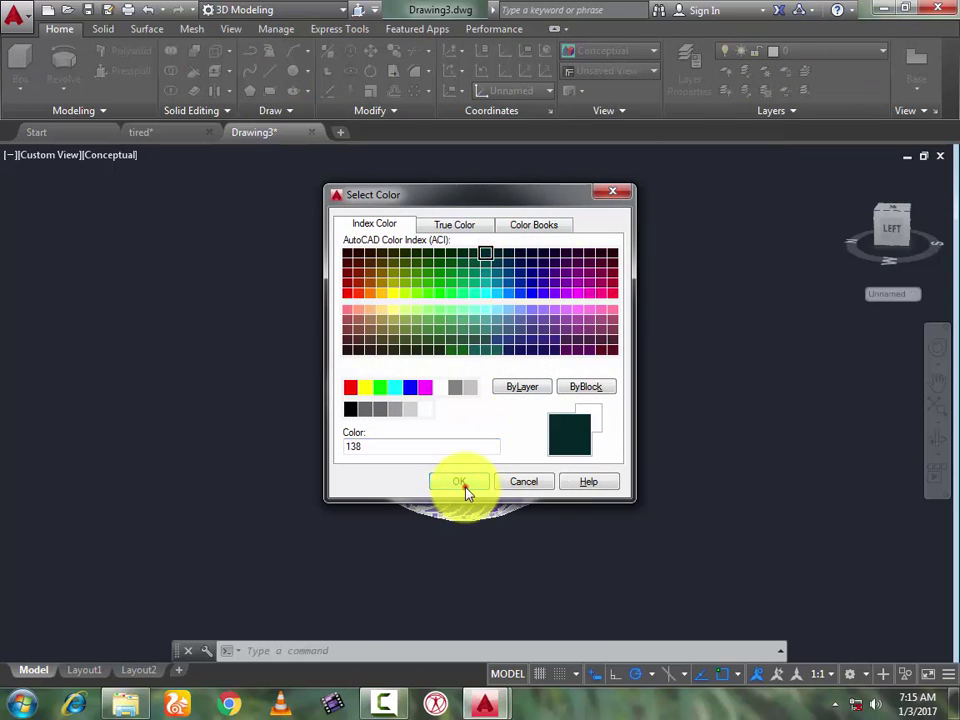
click(463, 484)
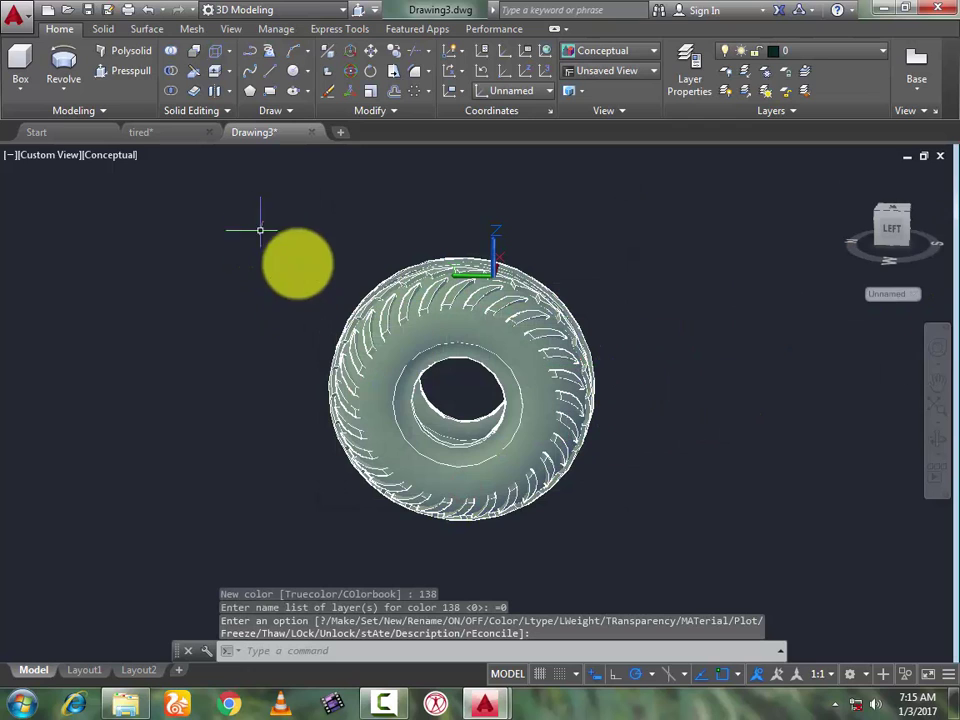
Step: Switch the visual style to Realistic and inspect the shaded tire from different sides
click(938, 439)
drag(789, 375, 671, 381)
key(Escape)
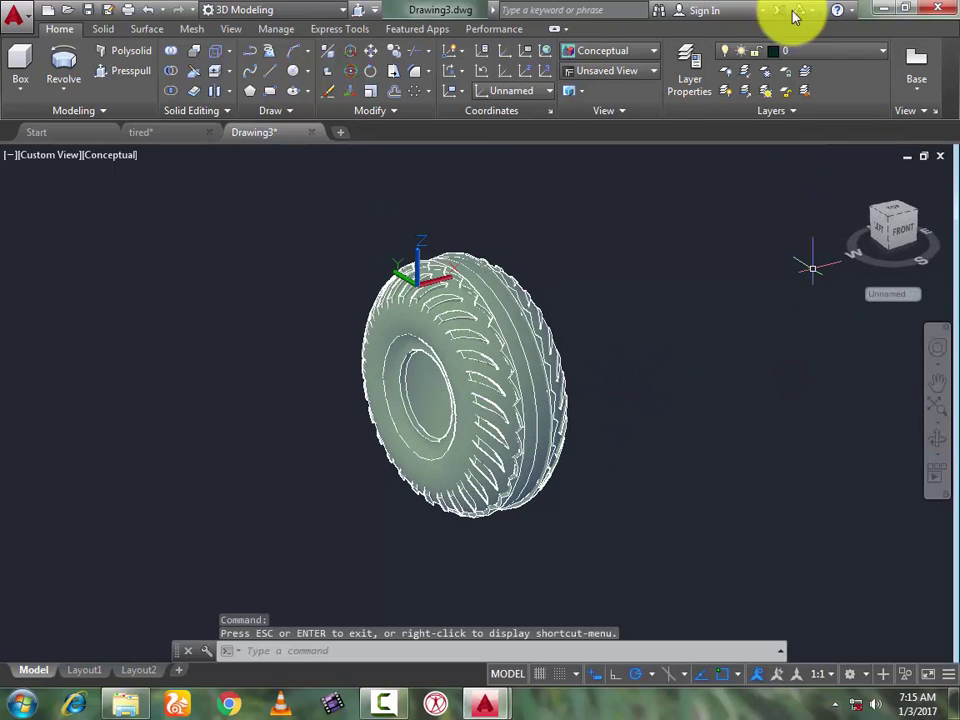
click(610, 58)
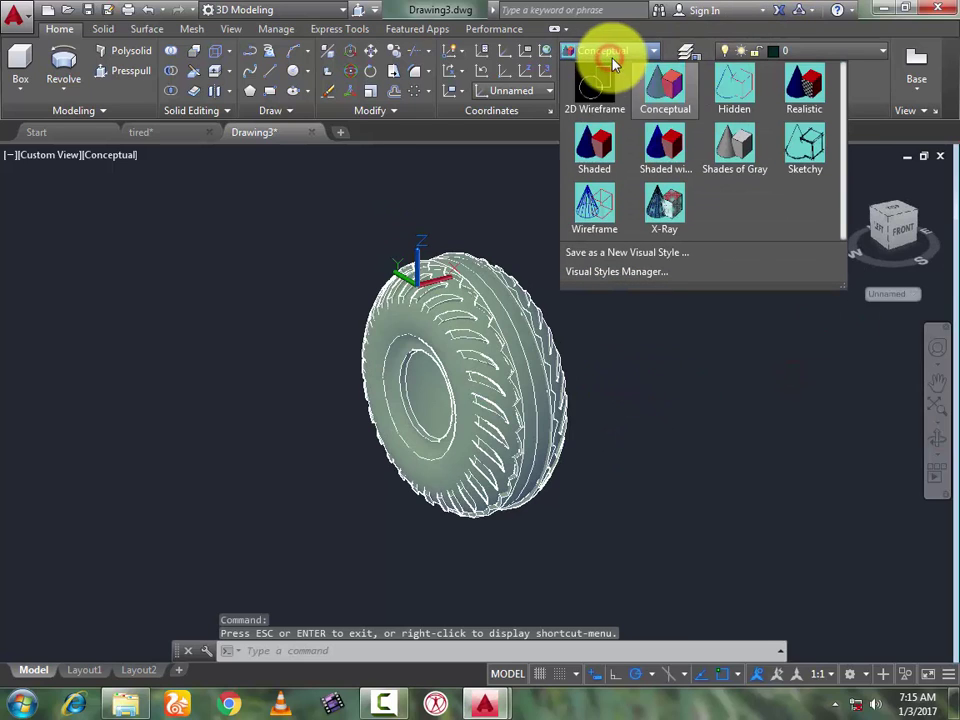
click(803, 109)
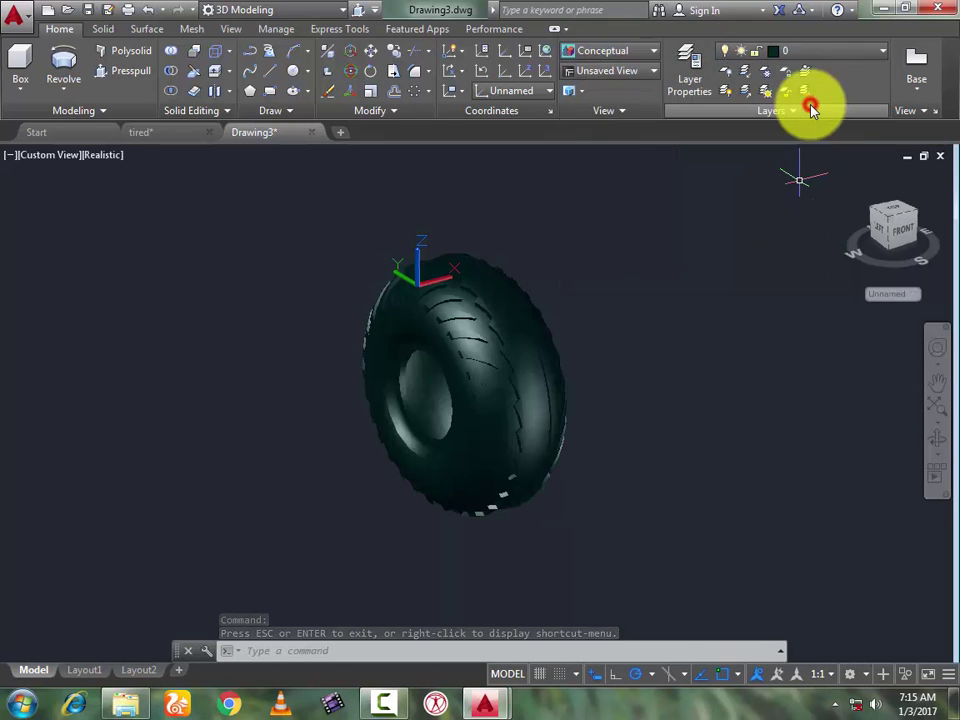
click(935, 440)
drag(617, 411, 454, 214)
key(Escape)
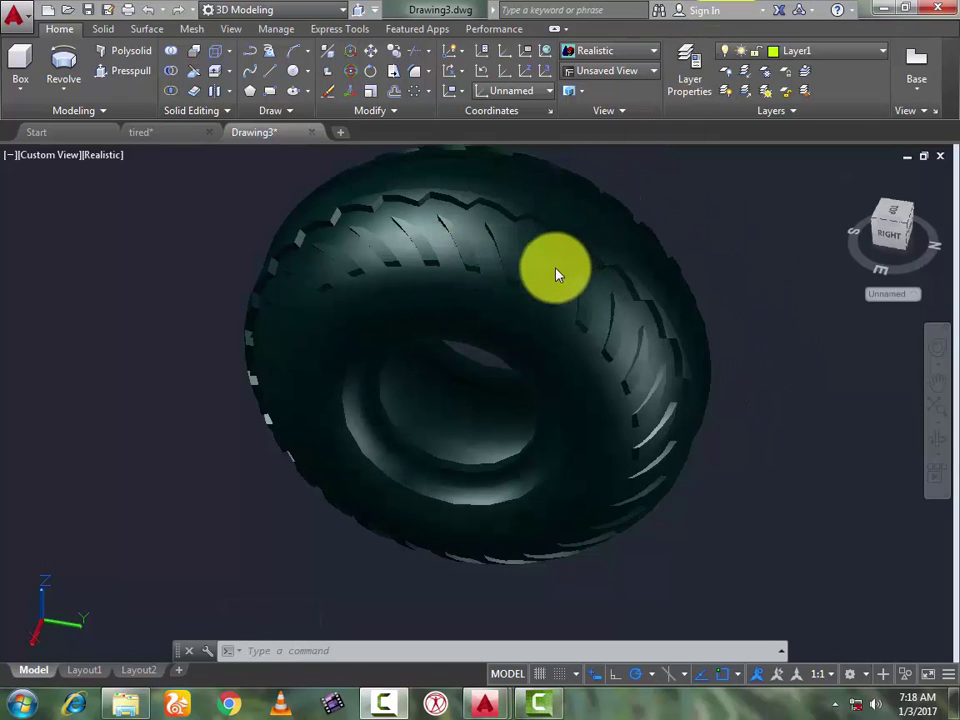
Step: Assign the grooved tread solid to the yellow-green Layer1 so it contrasts with the inner tire
click(548, 302)
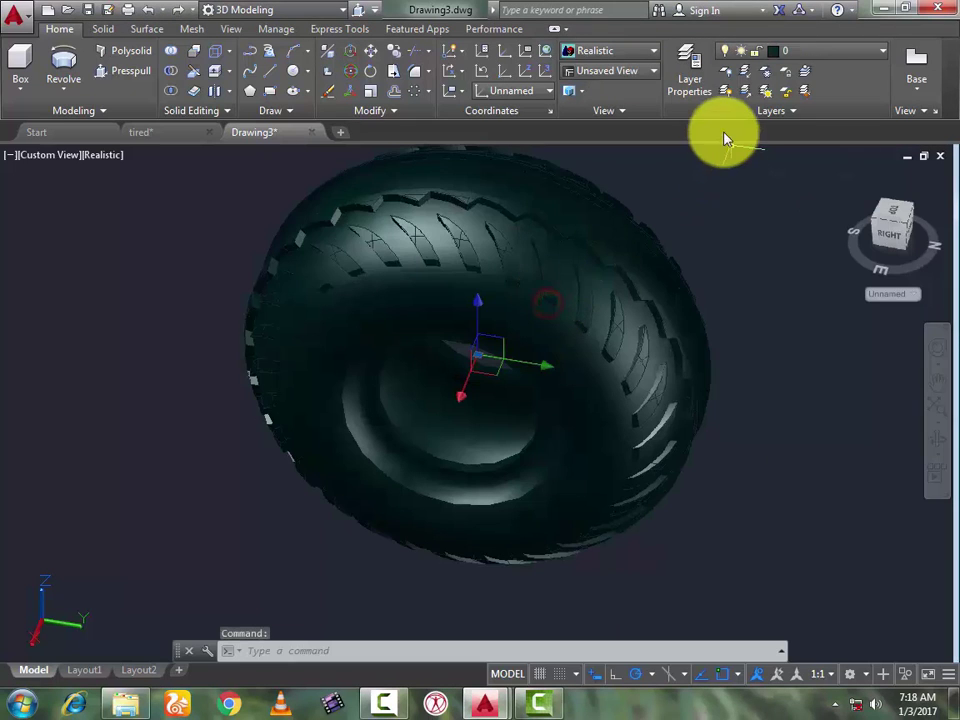
click(776, 52)
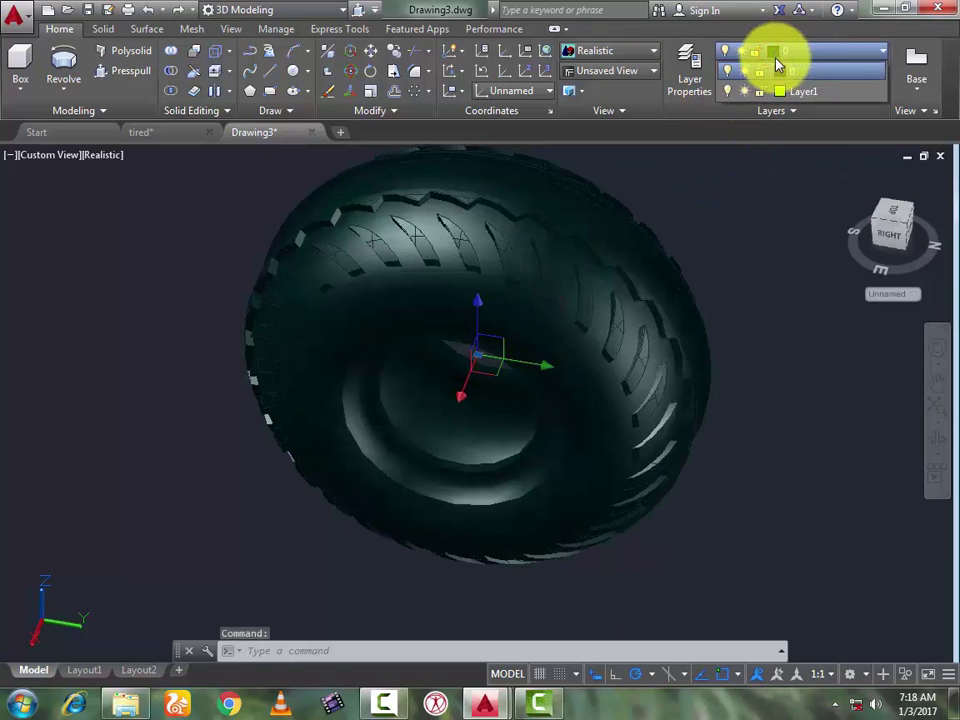
click(785, 92)
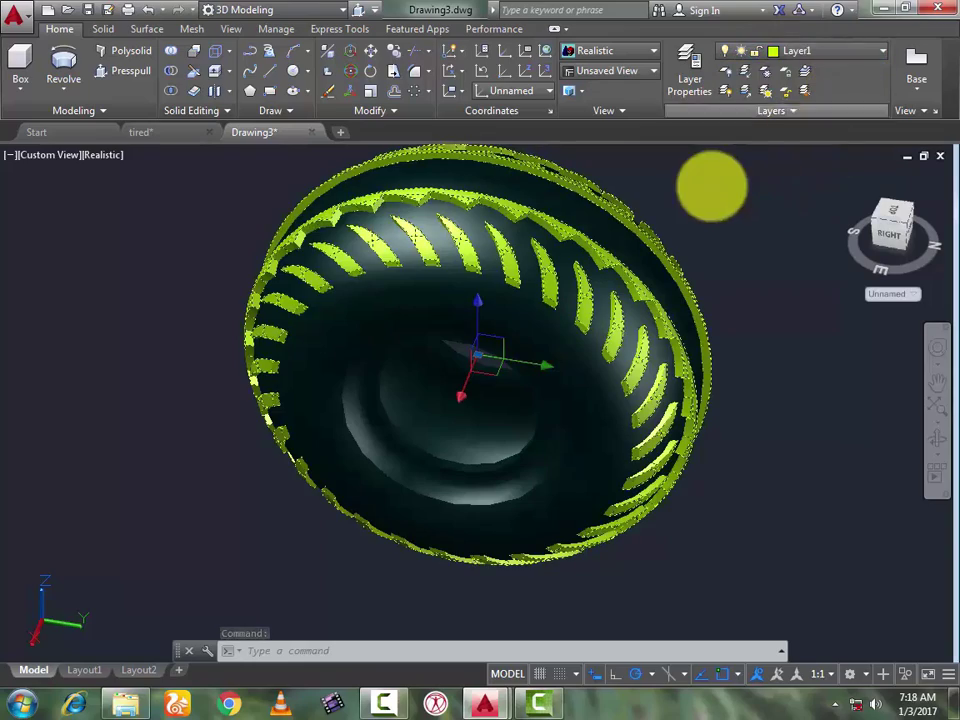
Step: Split the model display into multiple viewports showing the two-color tire from several directions
click(937, 440)
drag(795, 405, 742, 351)
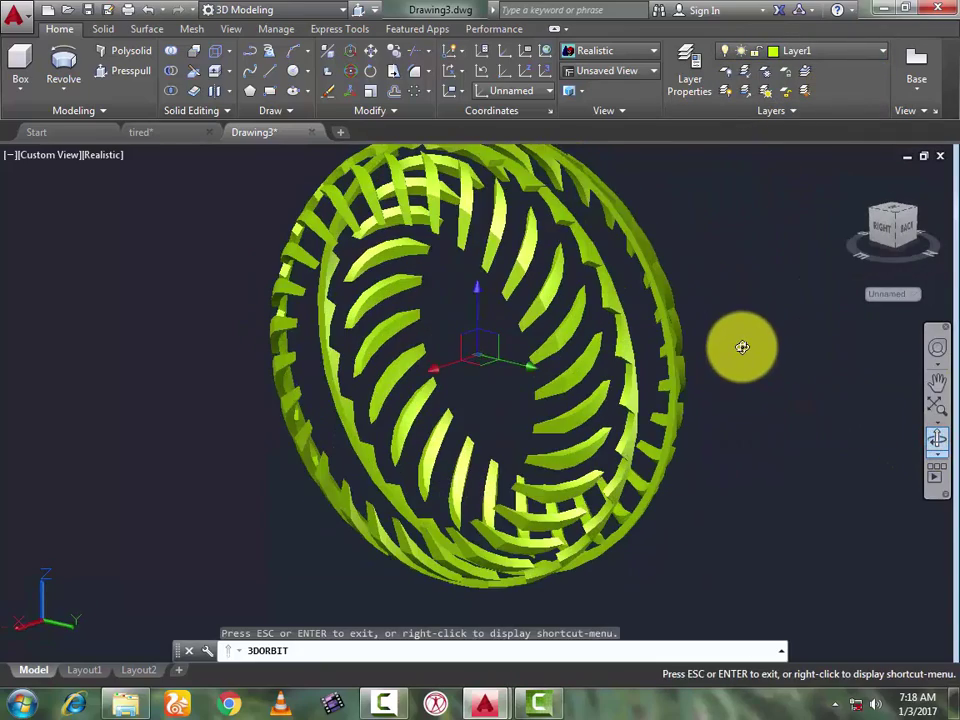
key(Escape)
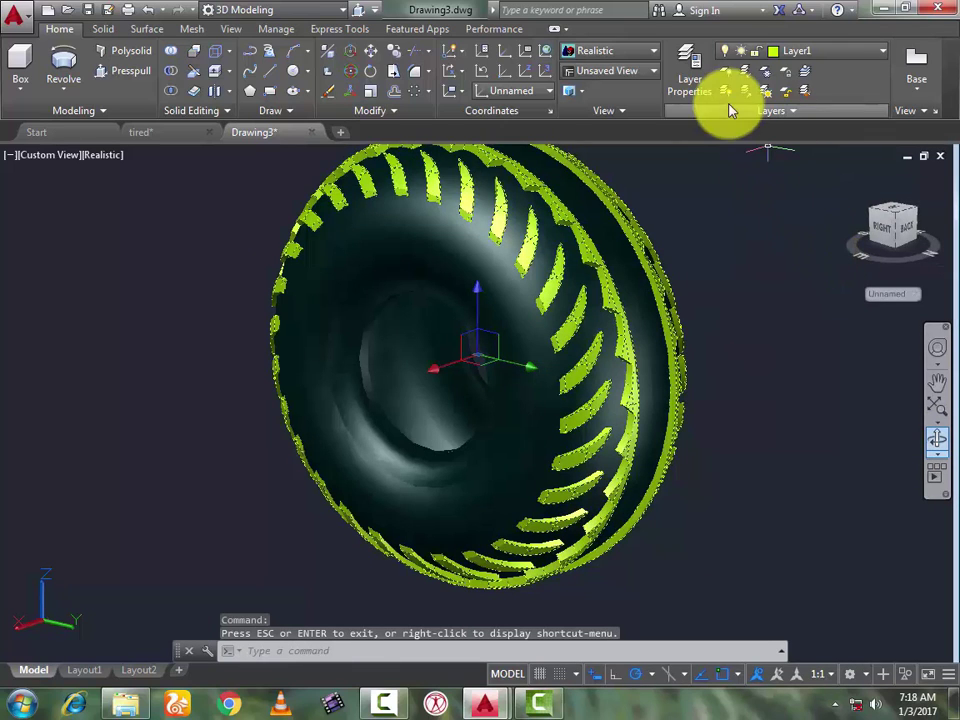
click(570, 90)
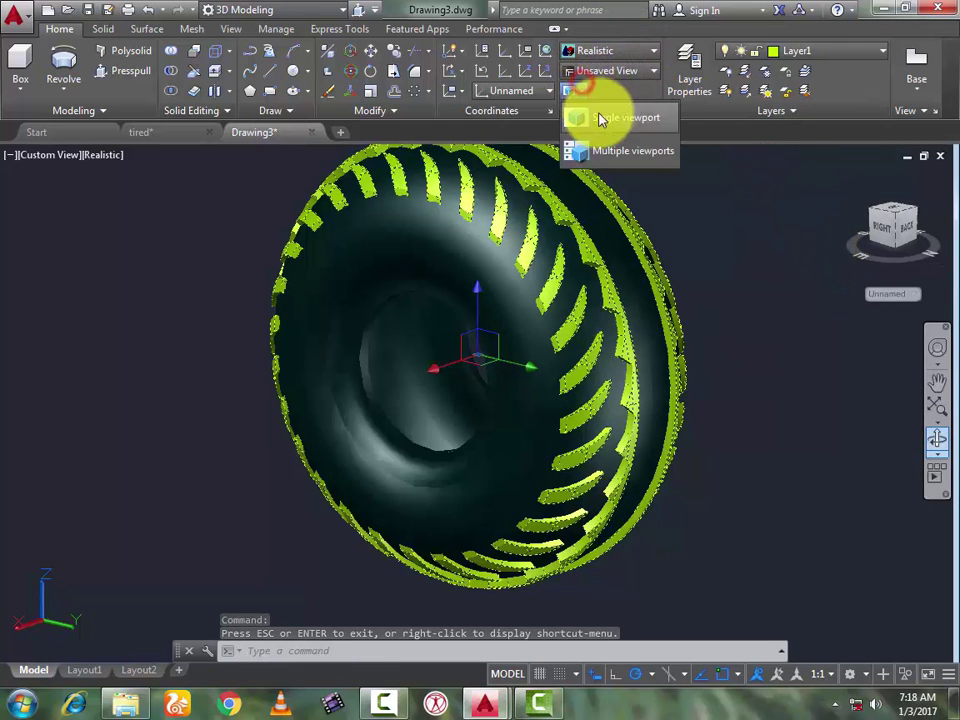
click(611, 152)
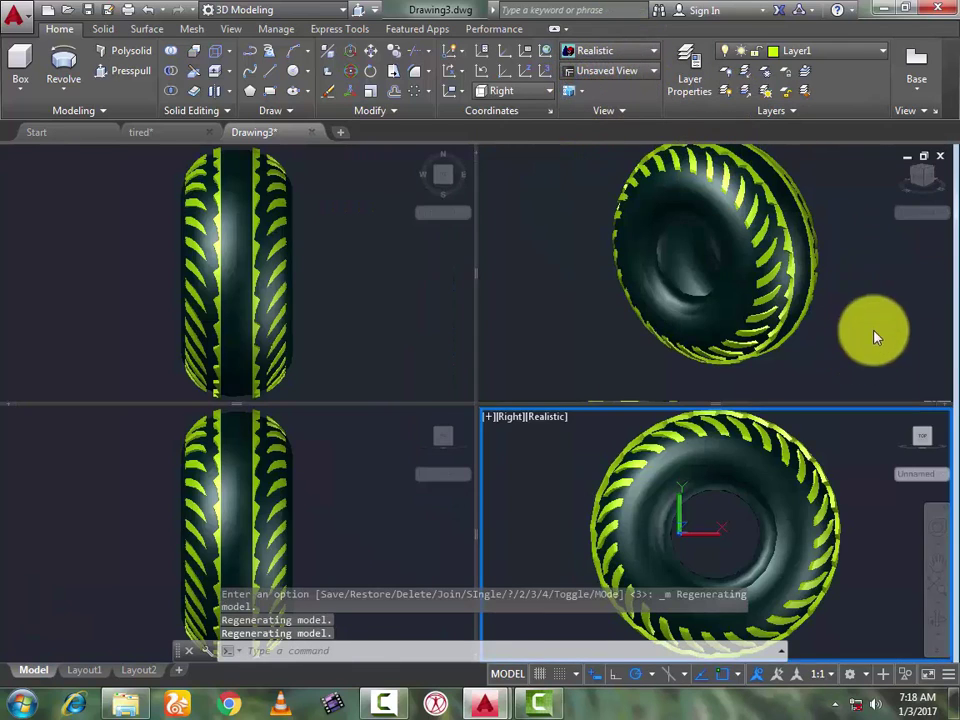